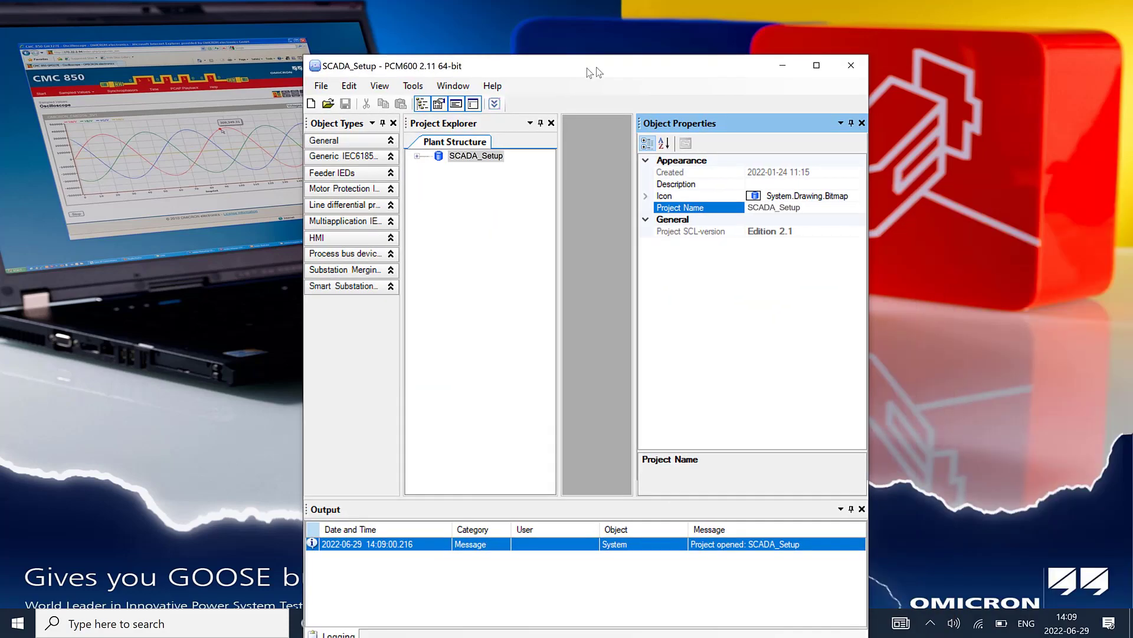
# Maximize the PCM600 window and review the installed hotfixes and connectivity packages in the About PCM600 information.
pyautogui.doubleClick(586, 69)
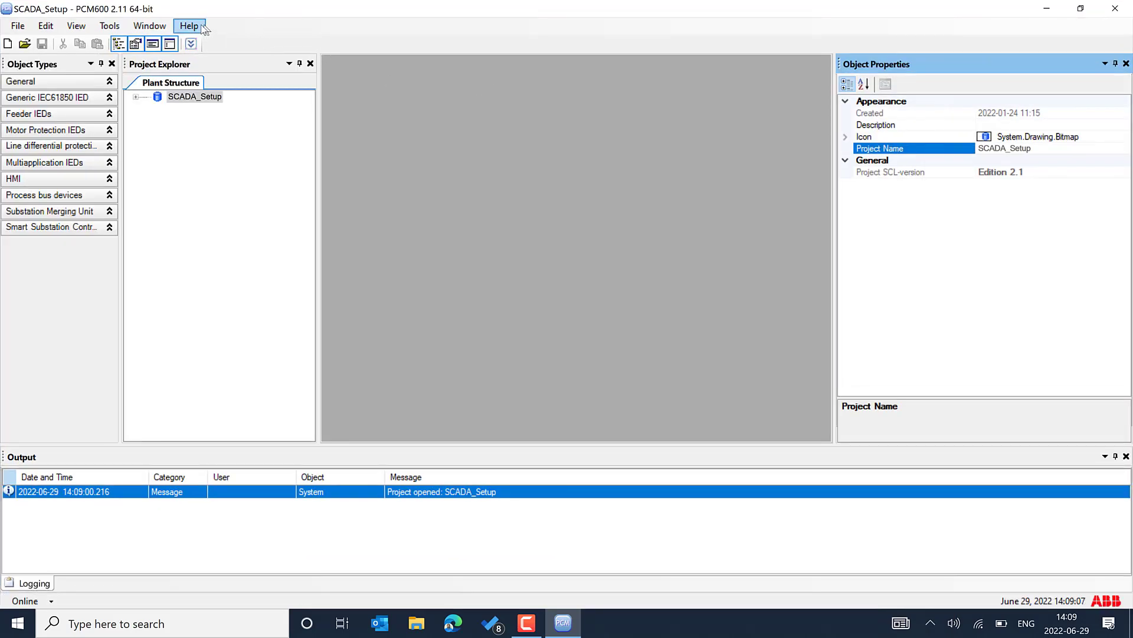
pyautogui.click(202, 28)
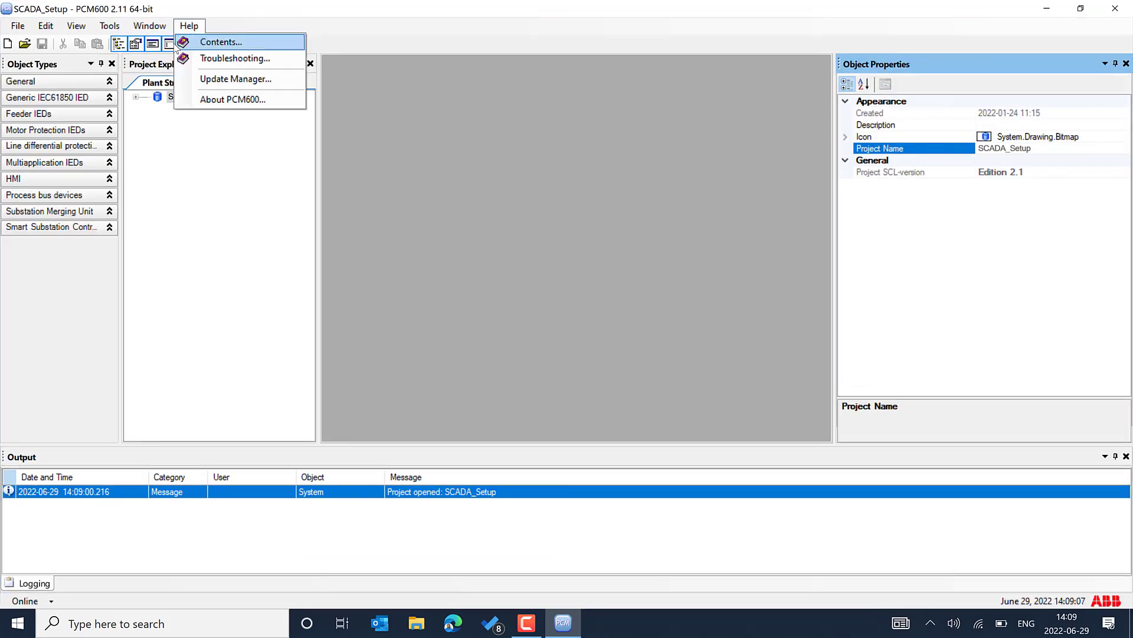
pyautogui.click(209, 100)
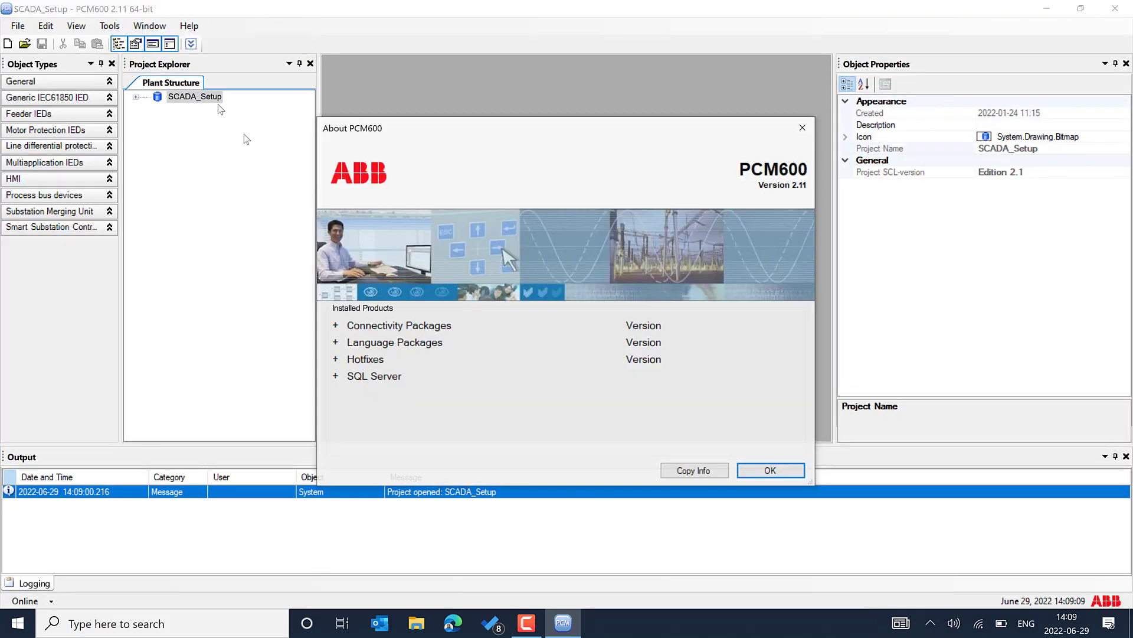
pyautogui.click(335, 360)
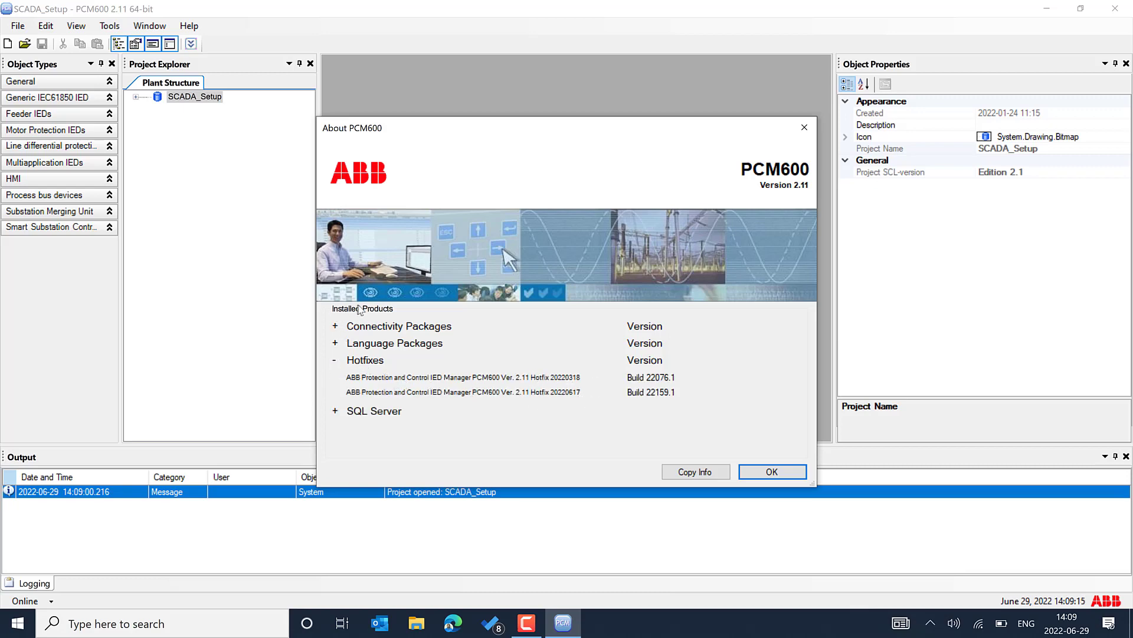
pyautogui.click(334, 327)
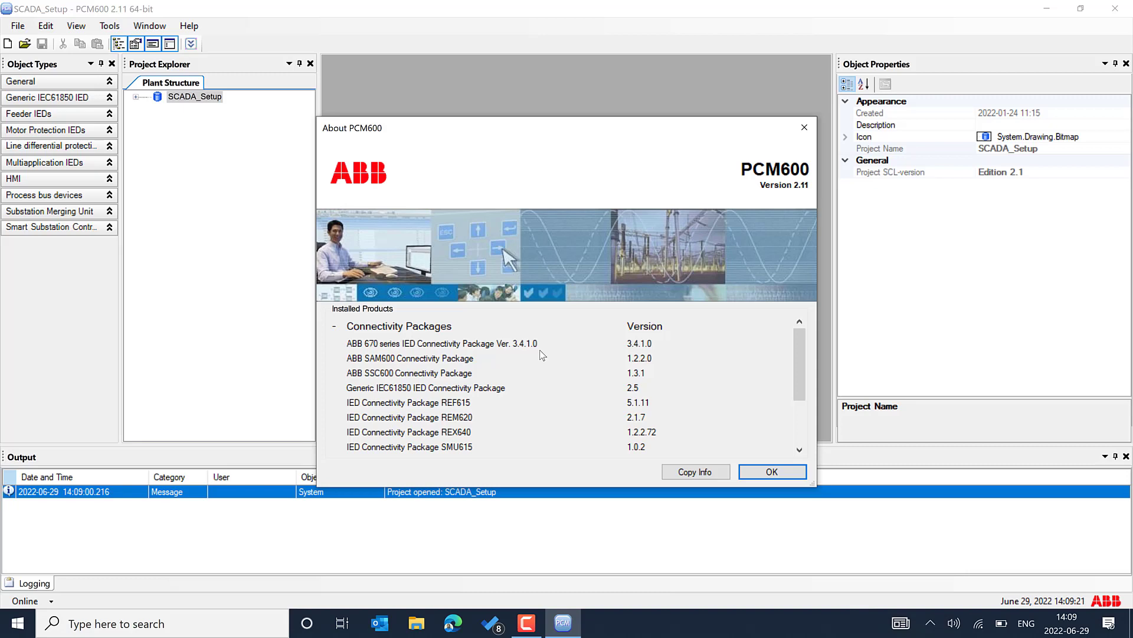
pyautogui.click(759, 472)
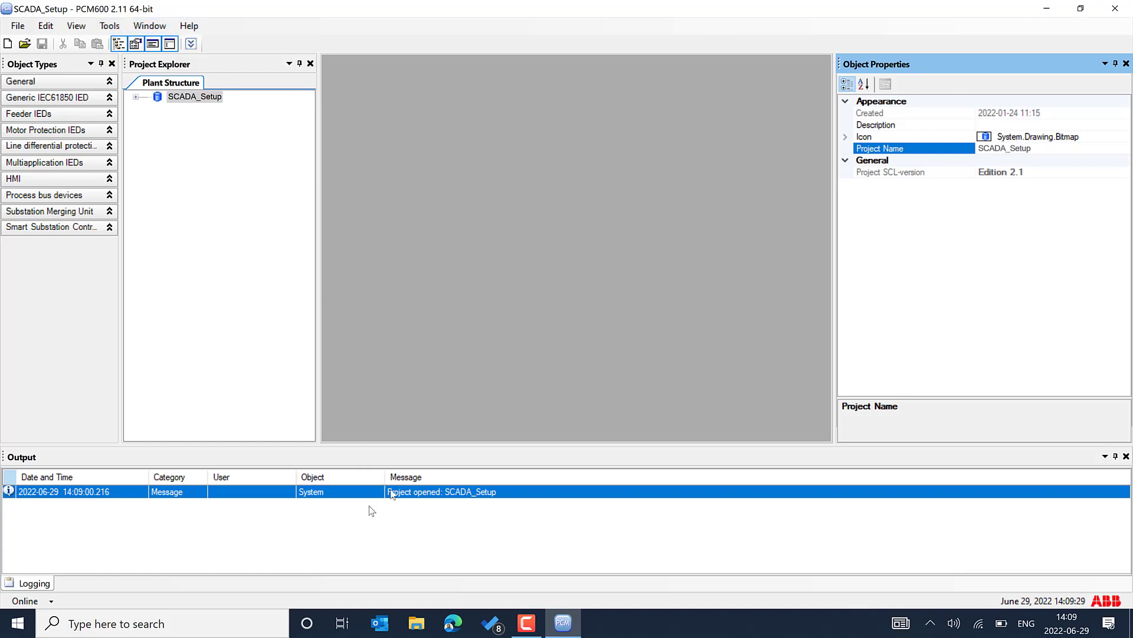
# Switch to Edge, open the bookmarked Hitachi Energy Substation Automation Software Library and log in with the prefilled credentials.
pyautogui.click(449, 624)
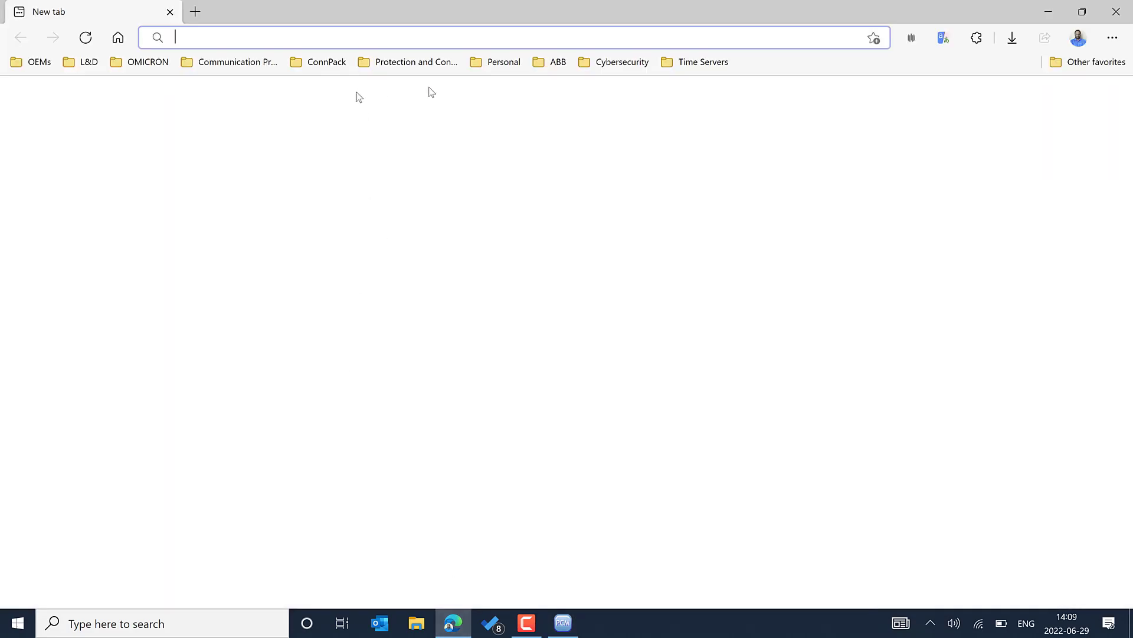
pyautogui.click(539, 63)
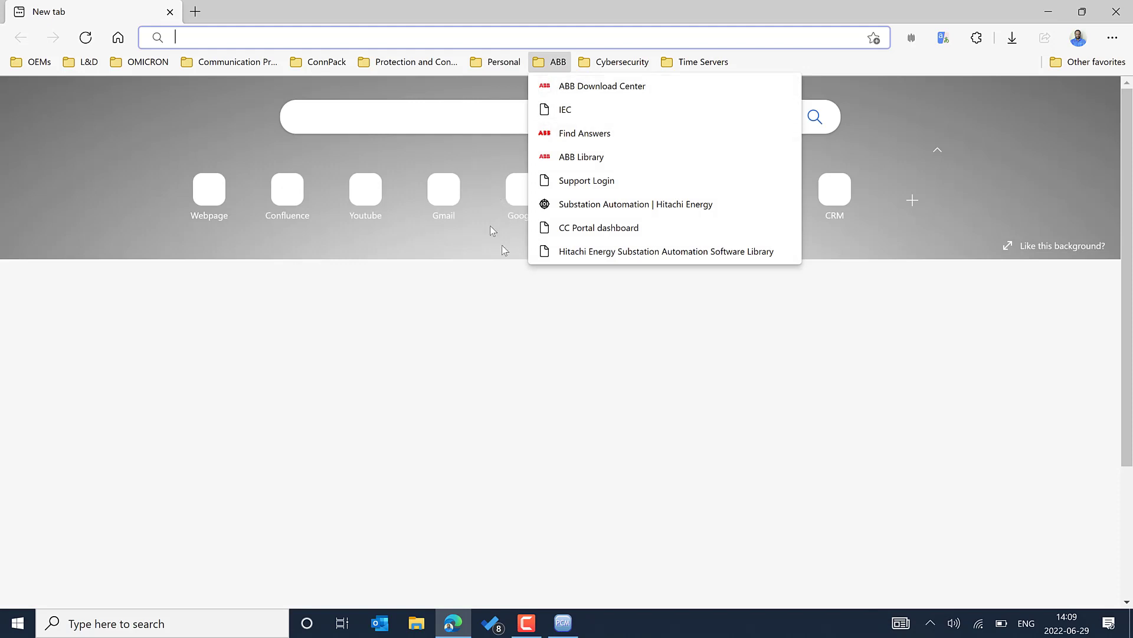
pyautogui.click(572, 252)
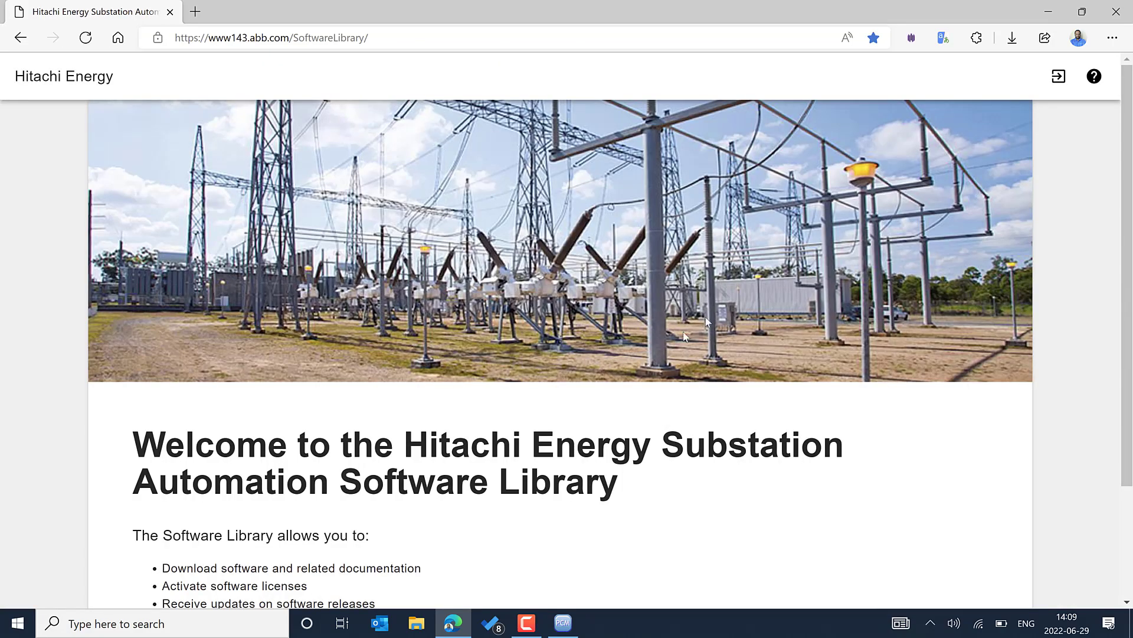
pyautogui.scroll(-3, 684, 333)
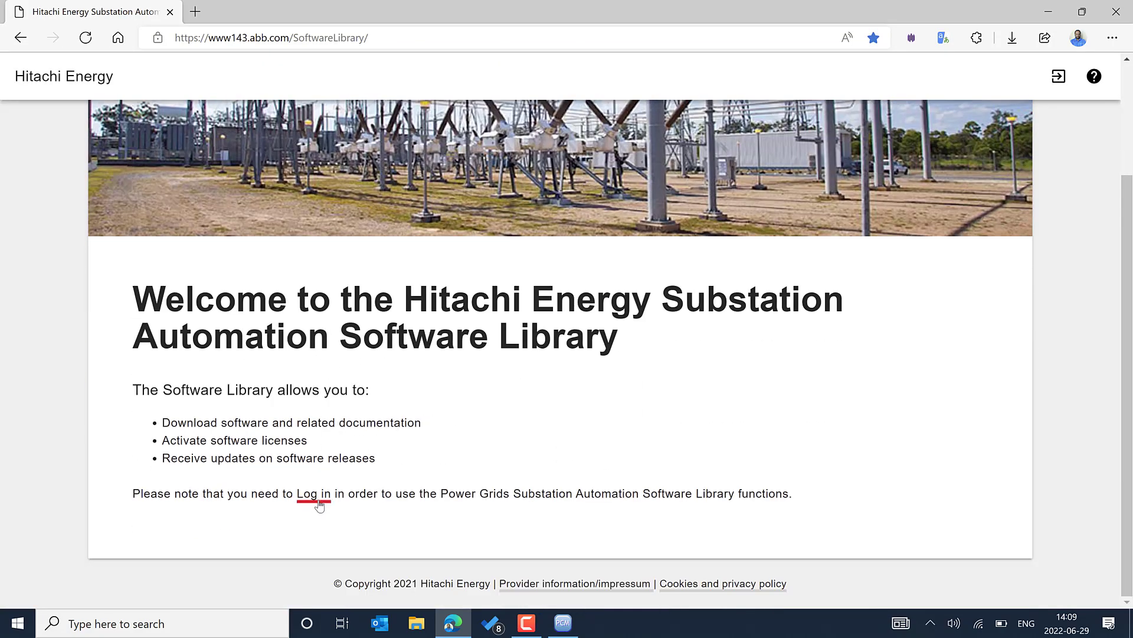
pyautogui.click(317, 501)
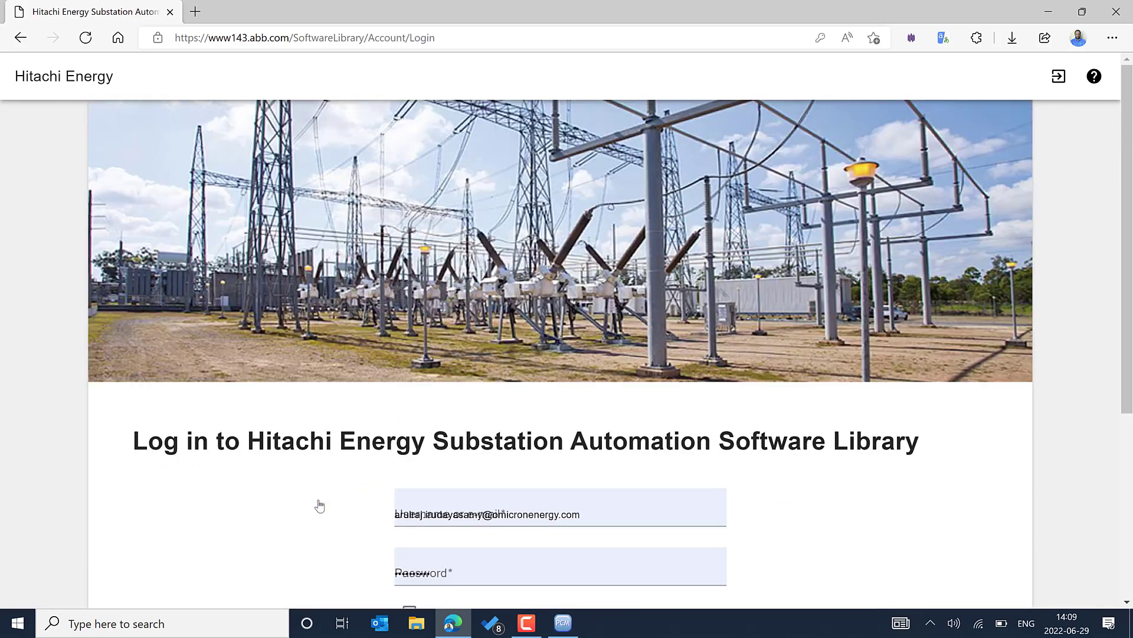
pyautogui.scroll(-3, 407, 513)
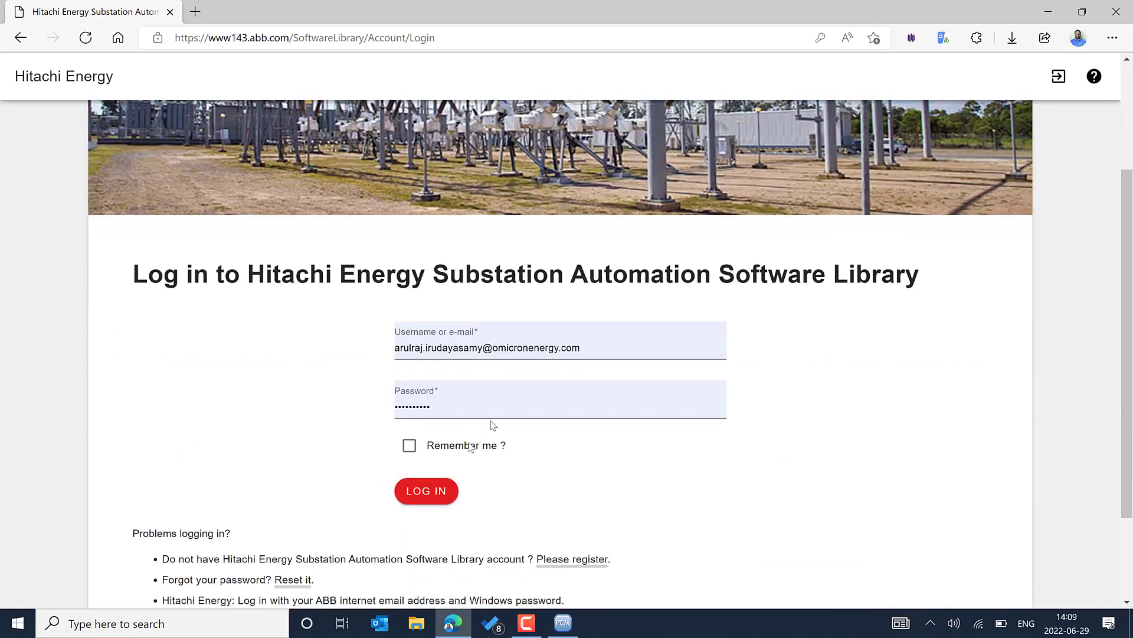
pyautogui.click(413, 495)
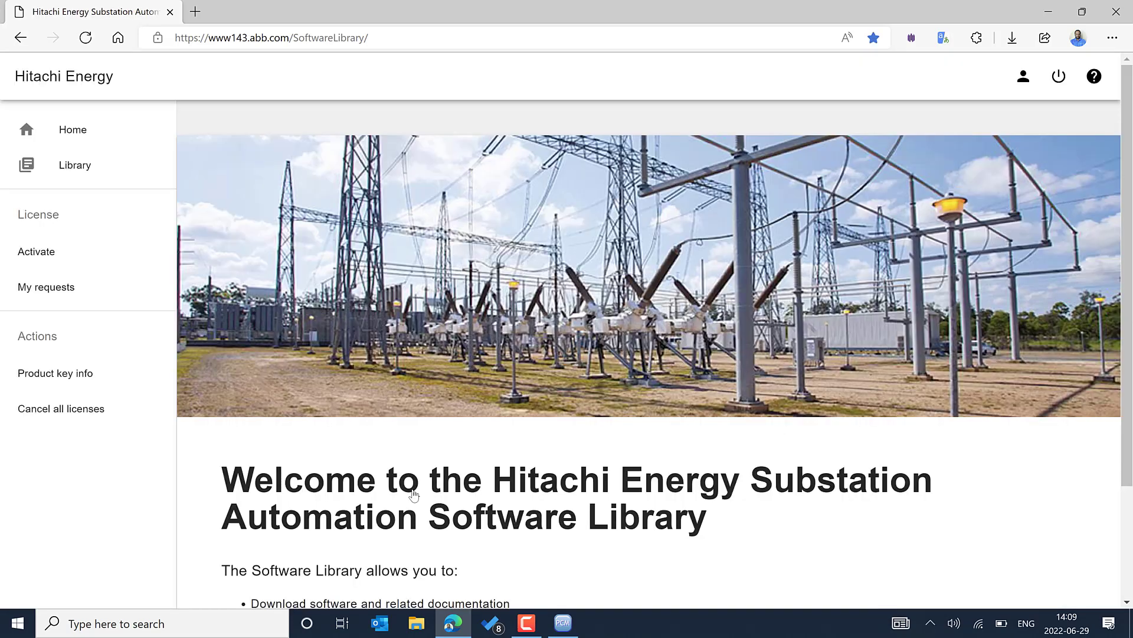
# Download the PCM600 2.11 Cyber Security Deployment Guideline from the library and open its PCM600 Scheduler setup section.
pyautogui.click(102, 168)
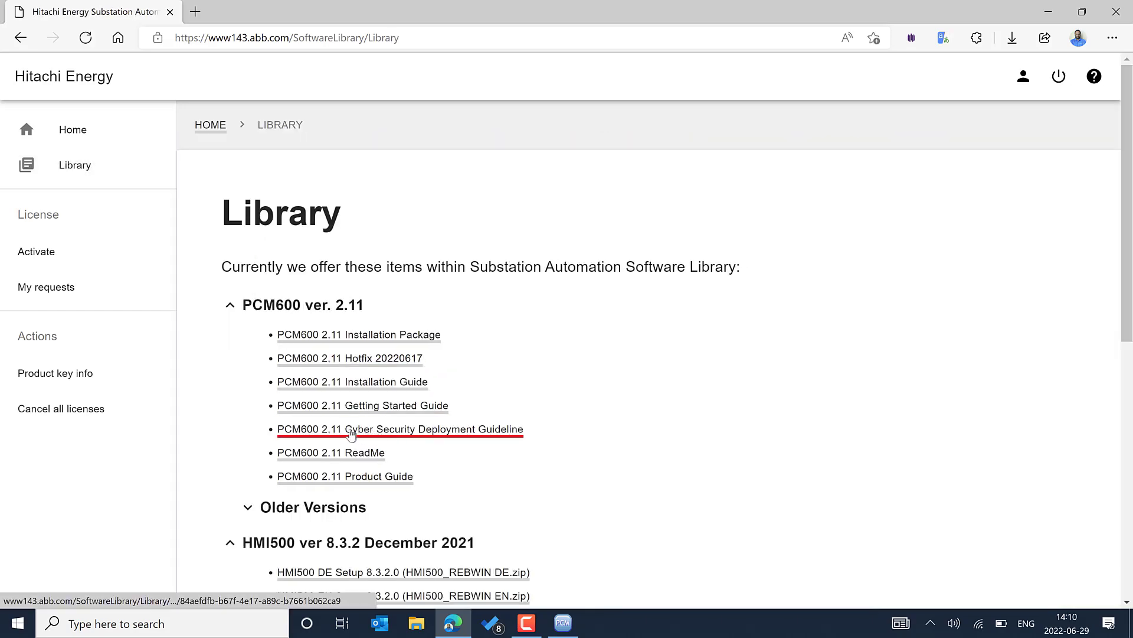
pyautogui.click(383, 431)
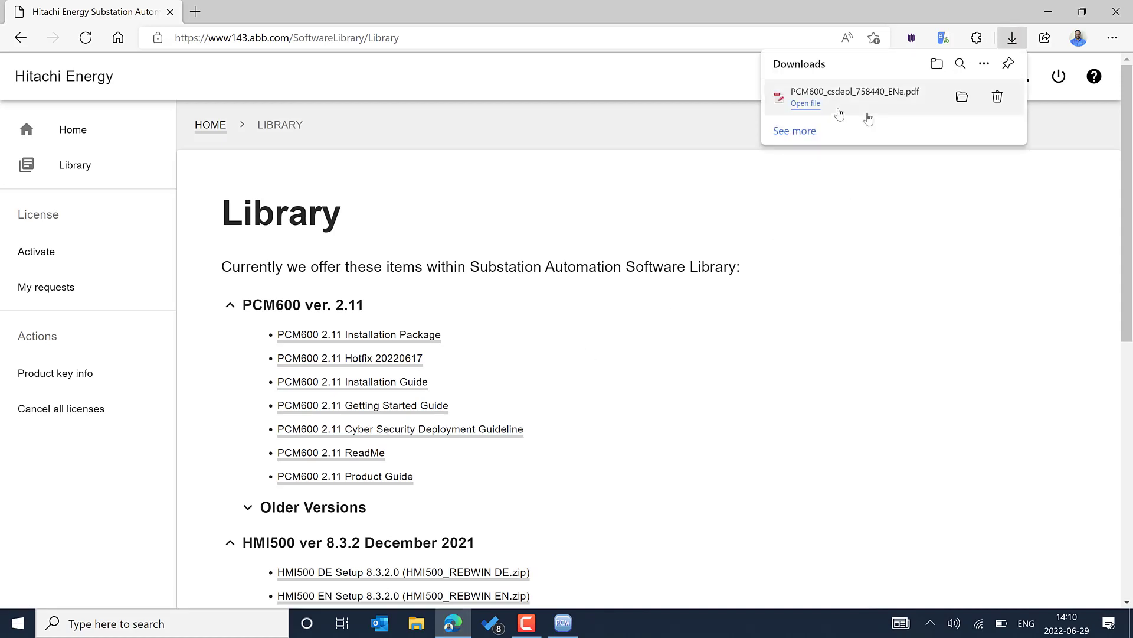
pyautogui.click(805, 103)
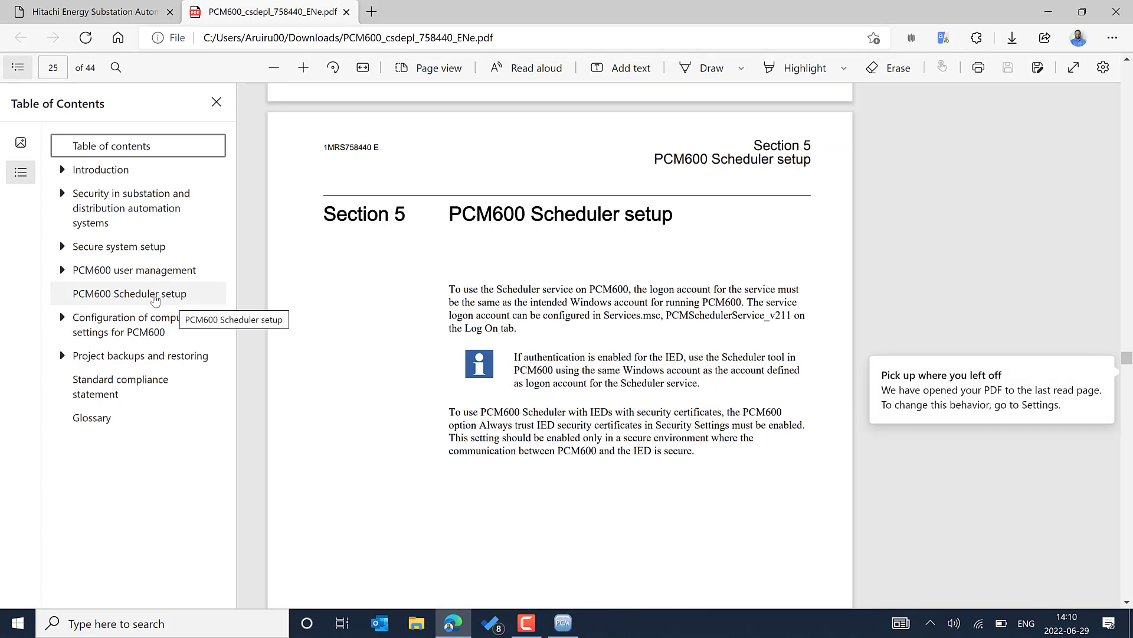
pyautogui.click(149, 301)
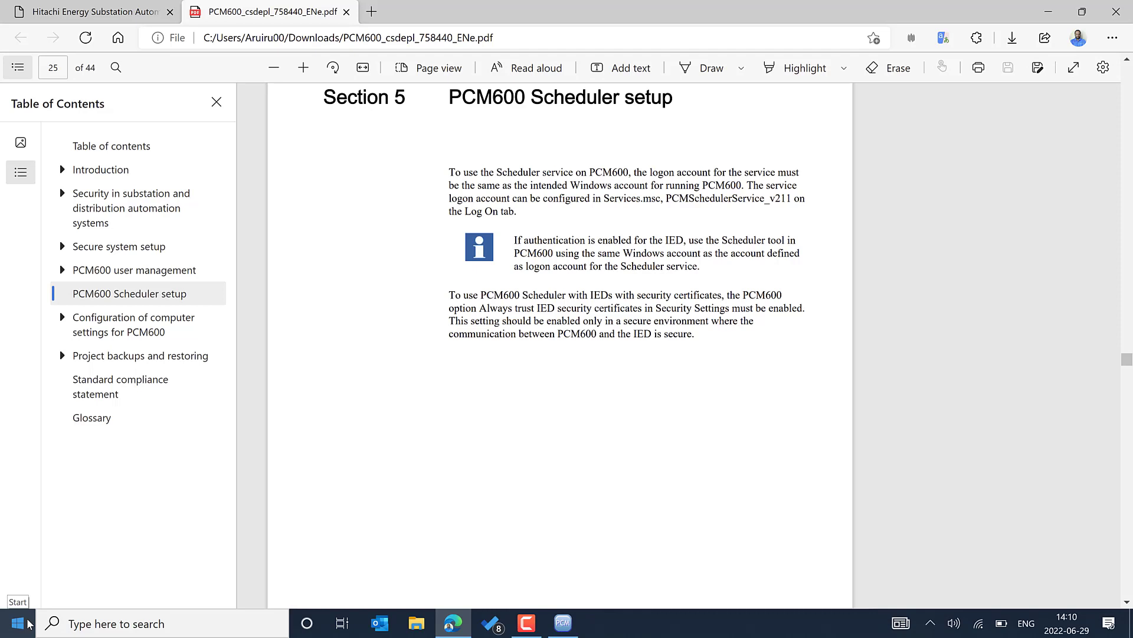
# Launch the Windows Services console by running services.msc.
pyautogui.press('super+r')
pyautogui.write('ser')
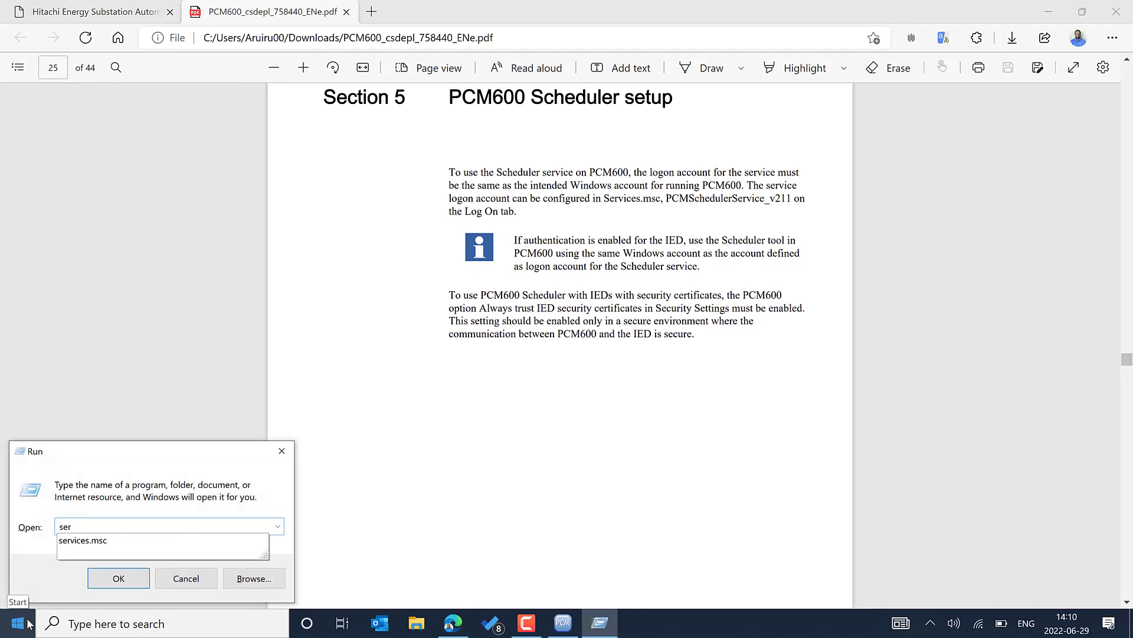
pyautogui.press('Down')
pyautogui.press('Return')
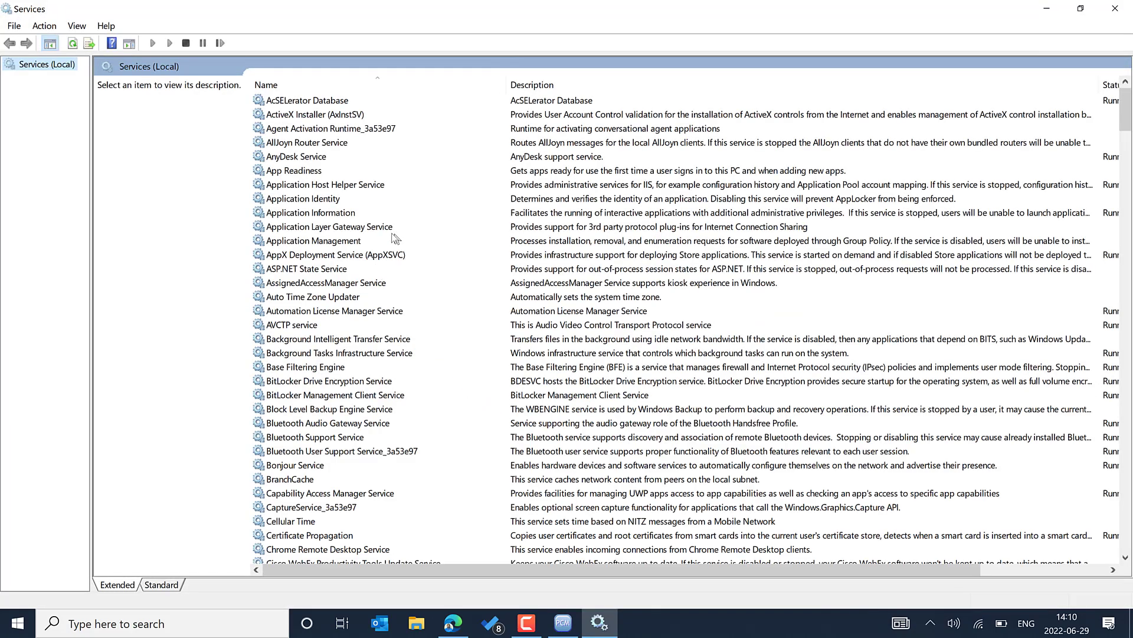
# Find PCMSchedulerService_v211 in the services list and open the Log On settings in its properties.
pyautogui.click(322, 218)
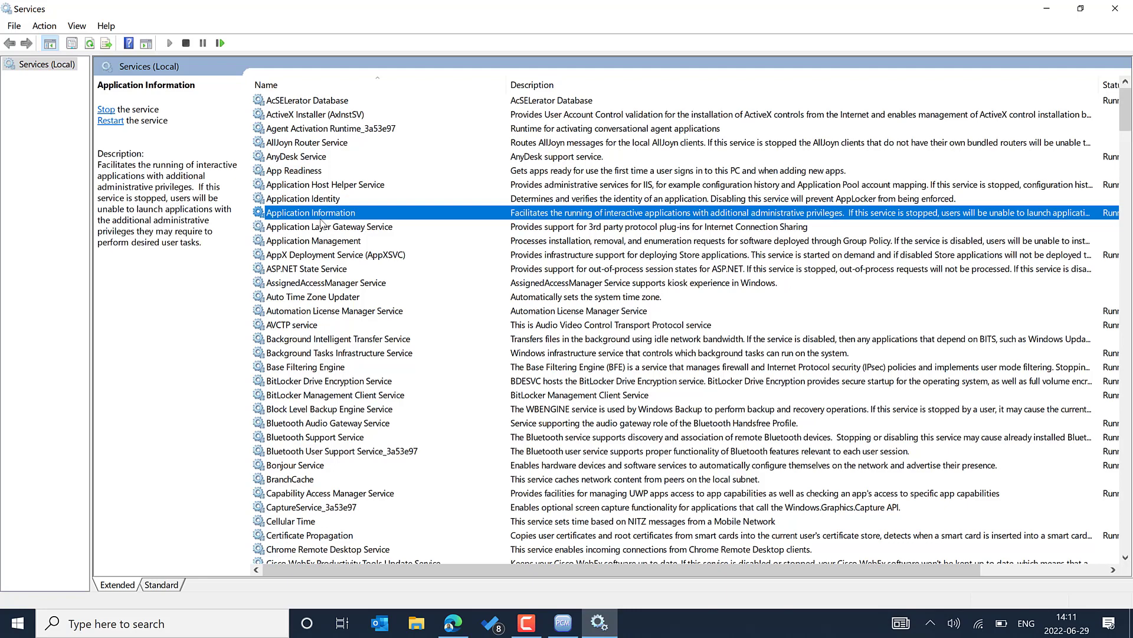
pyautogui.press('p')
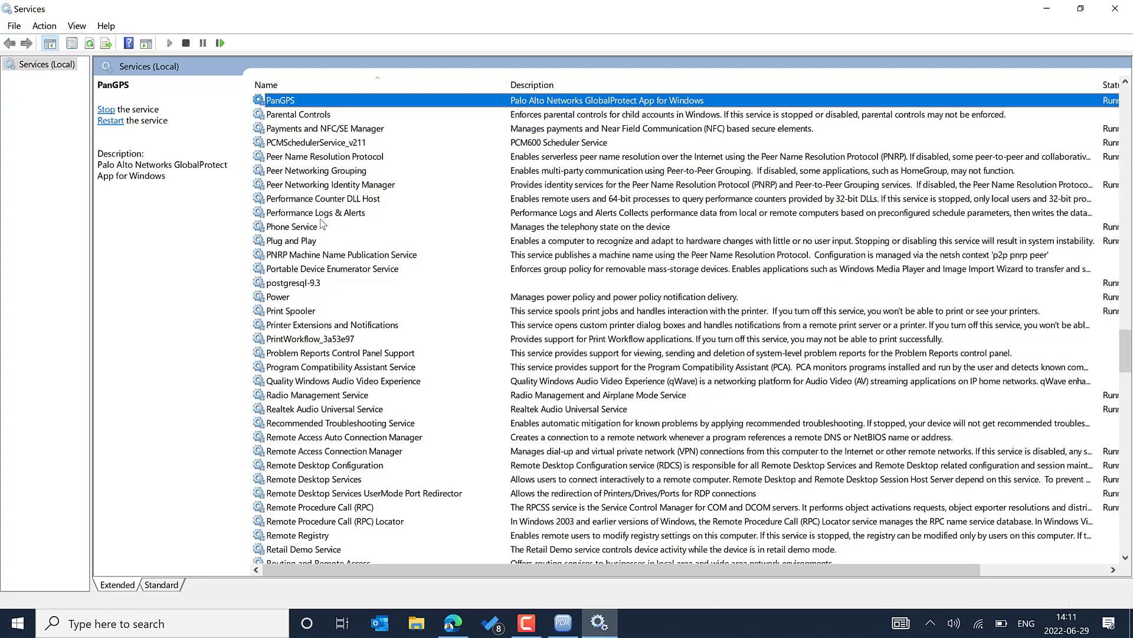
pyautogui.click(318, 139)
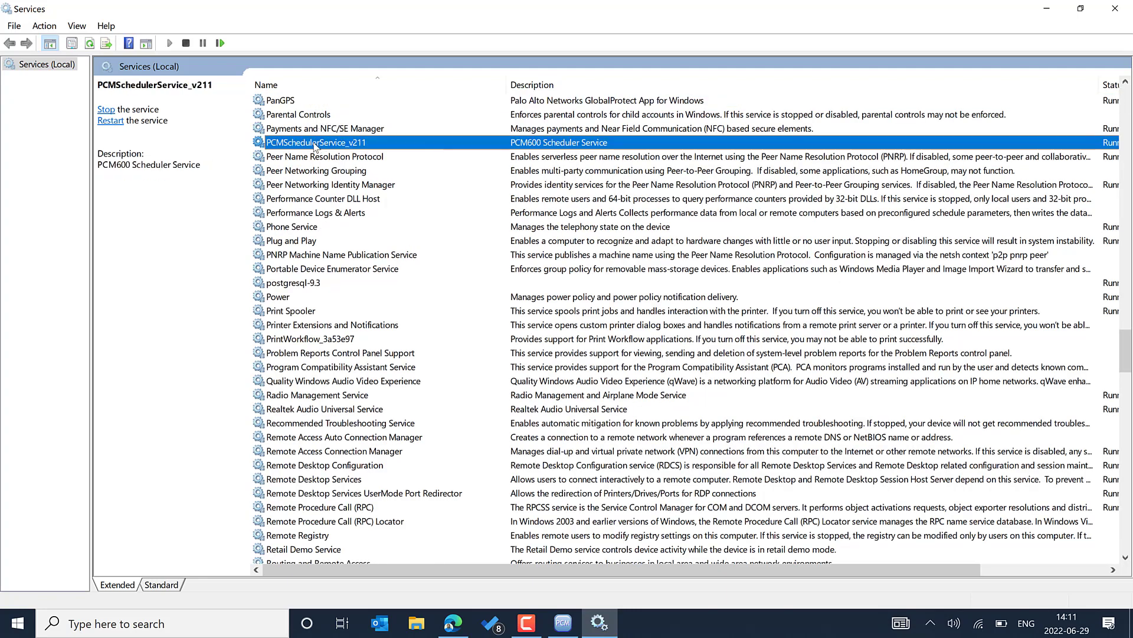
pyautogui.rightClick(366, 149)
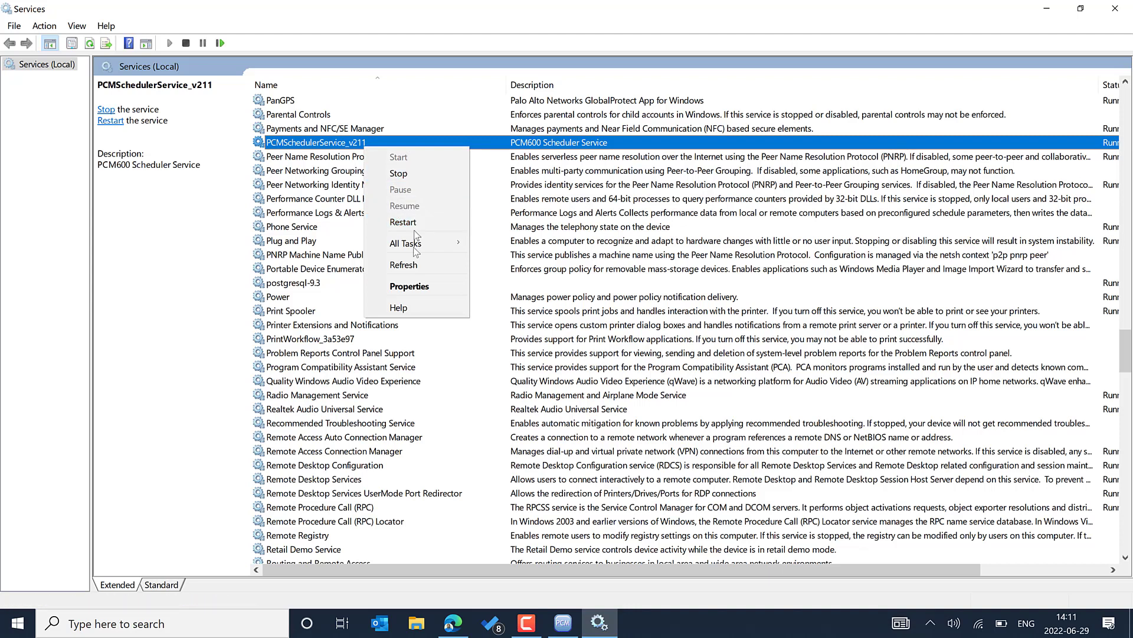
pyautogui.click(420, 287)
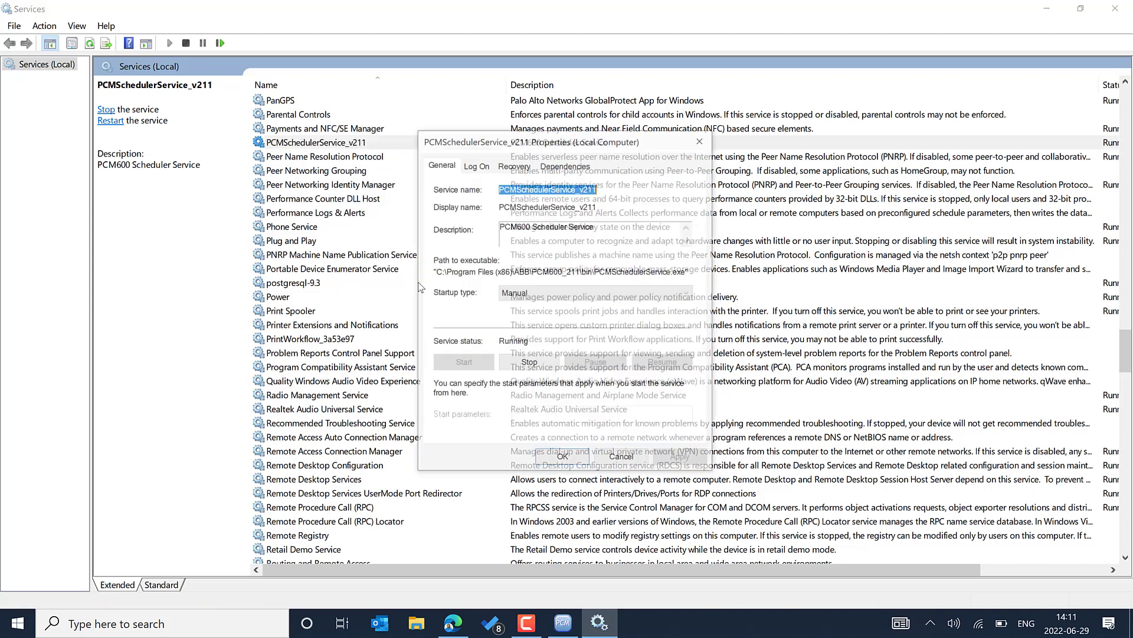
pyautogui.click(482, 167)
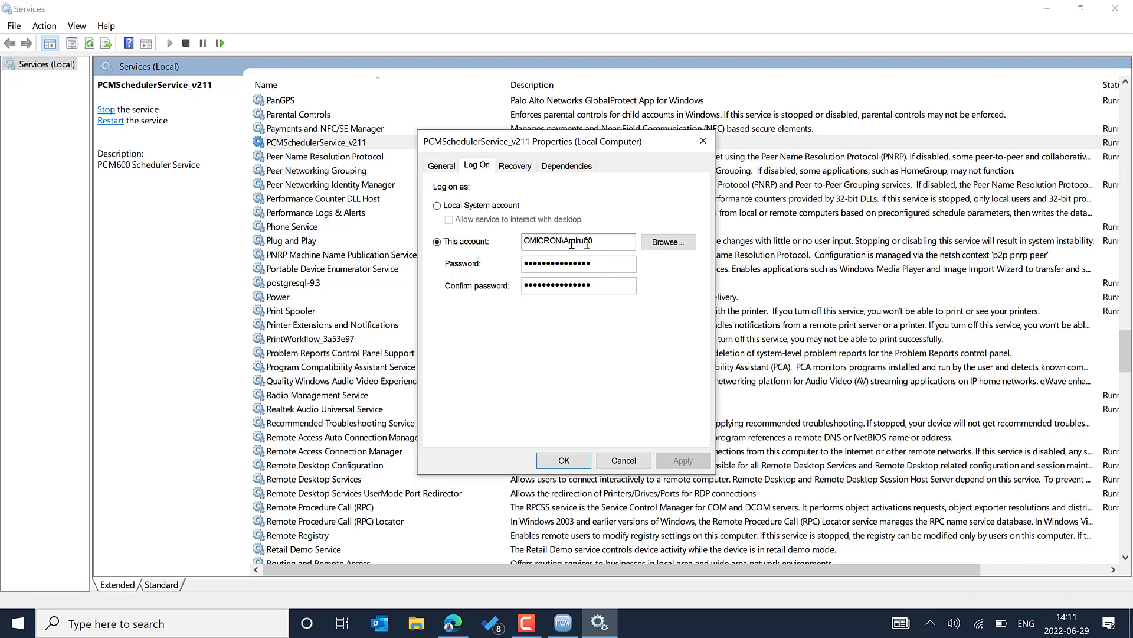
# Check the Windows user accounts under Other users in the system settings, then close Settings.
pyautogui.click(5, 630)
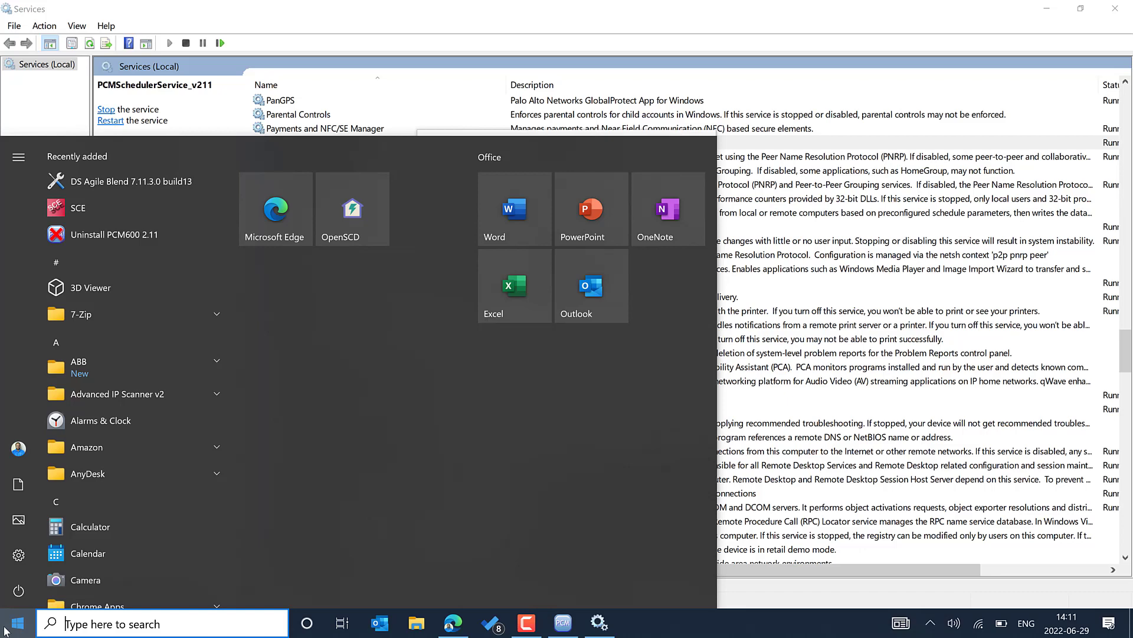
pyautogui.write('use')
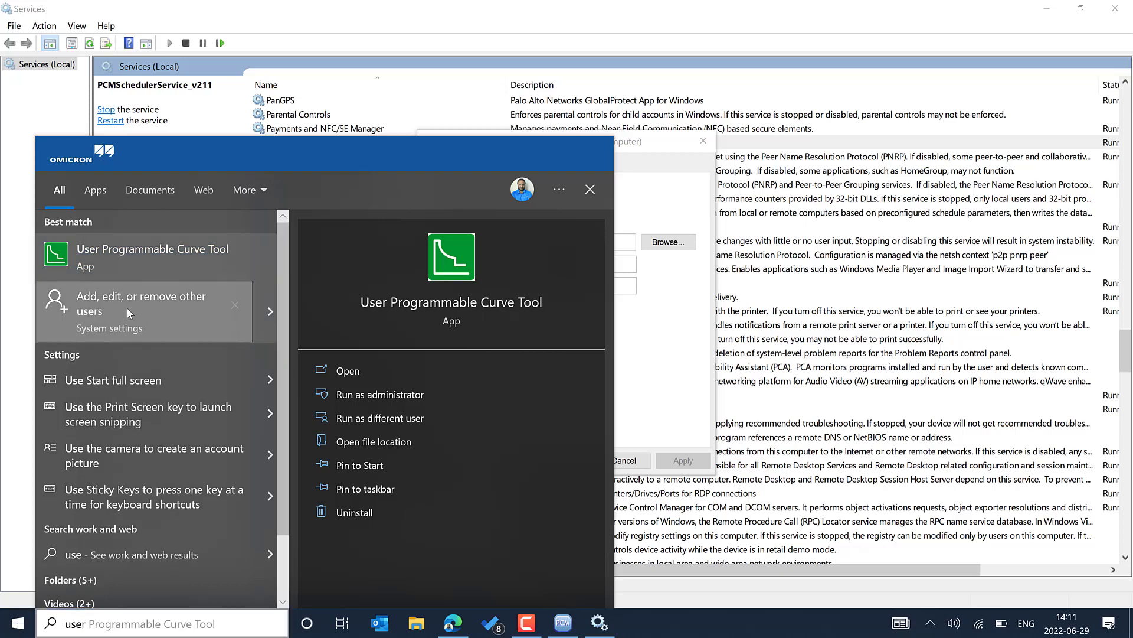
pyautogui.click(126, 308)
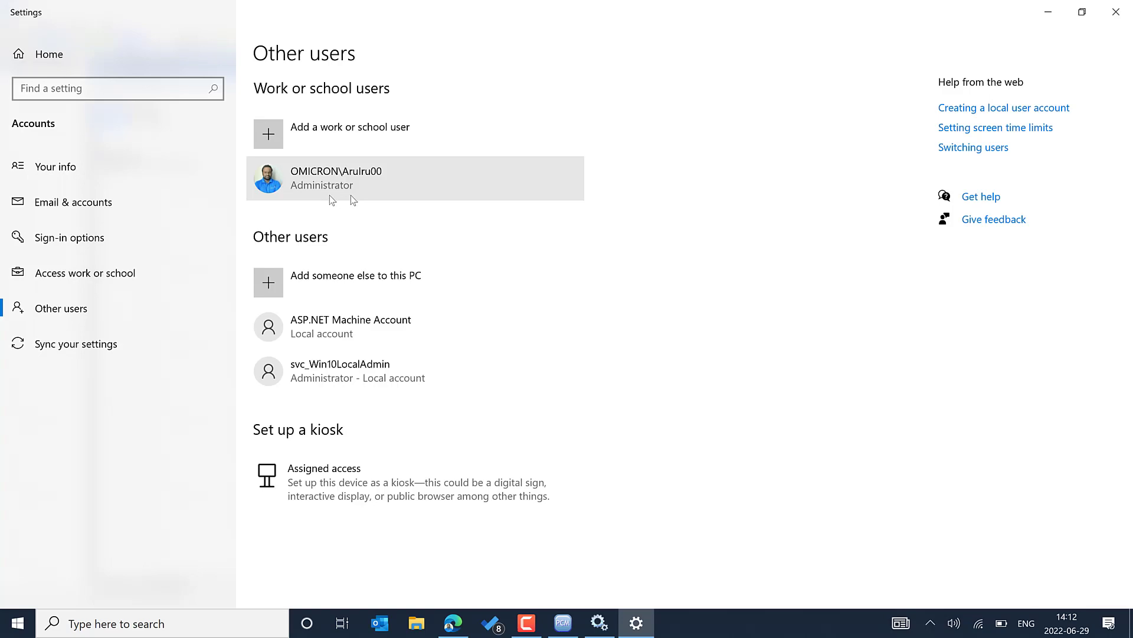
pyautogui.click(1115, 12)
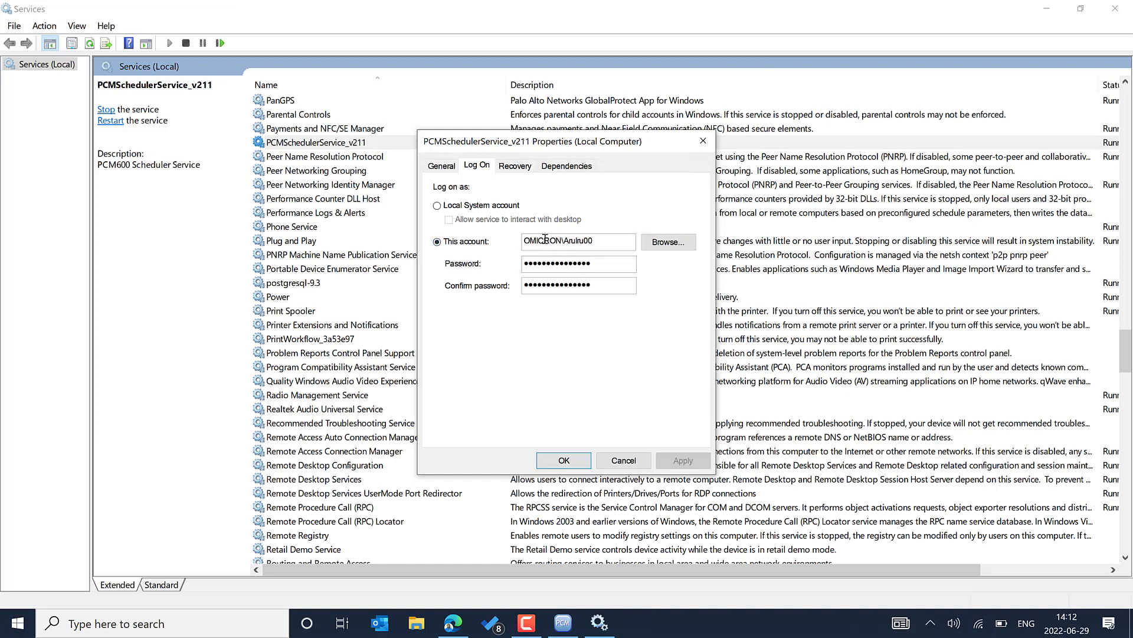
# Accept the scheduler service's log-on account and password settings, then minimize the Services window.
pyautogui.click(539, 263)
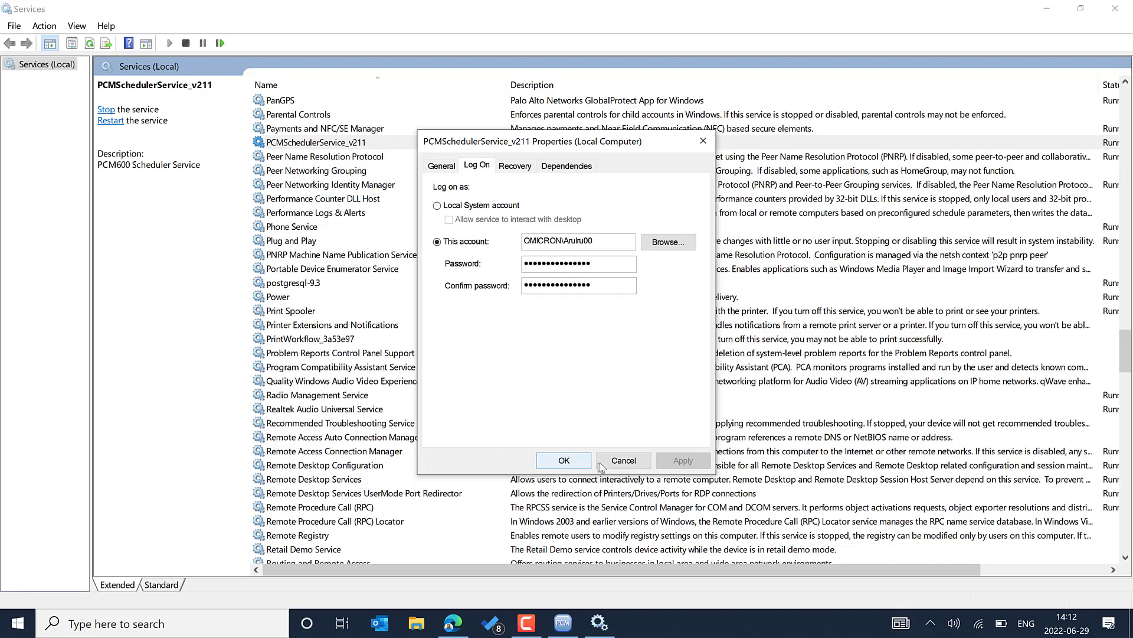
pyautogui.click(563, 461)
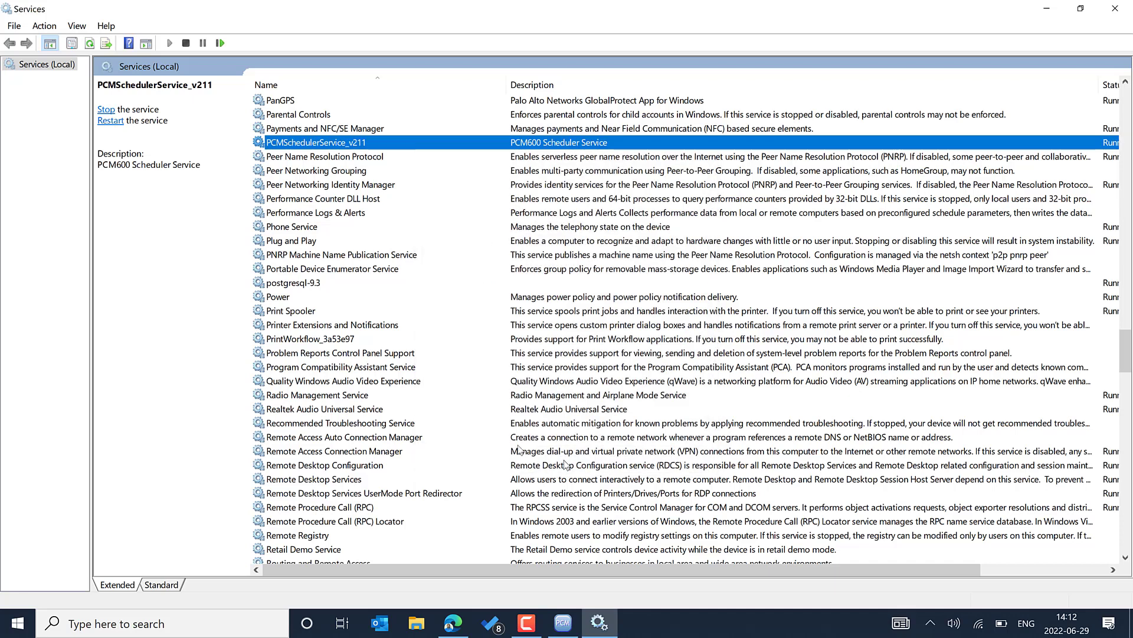
pyautogui.rightClick(432, 147)
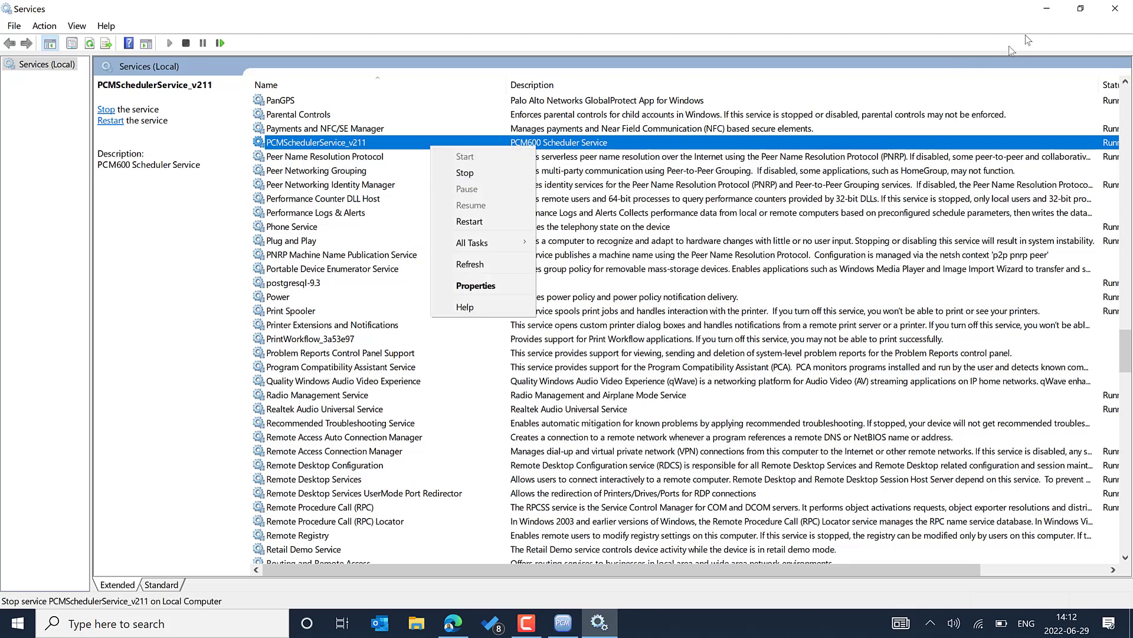
pyautogui.click(1045, 15)
pyautogui.click(1045, 13)
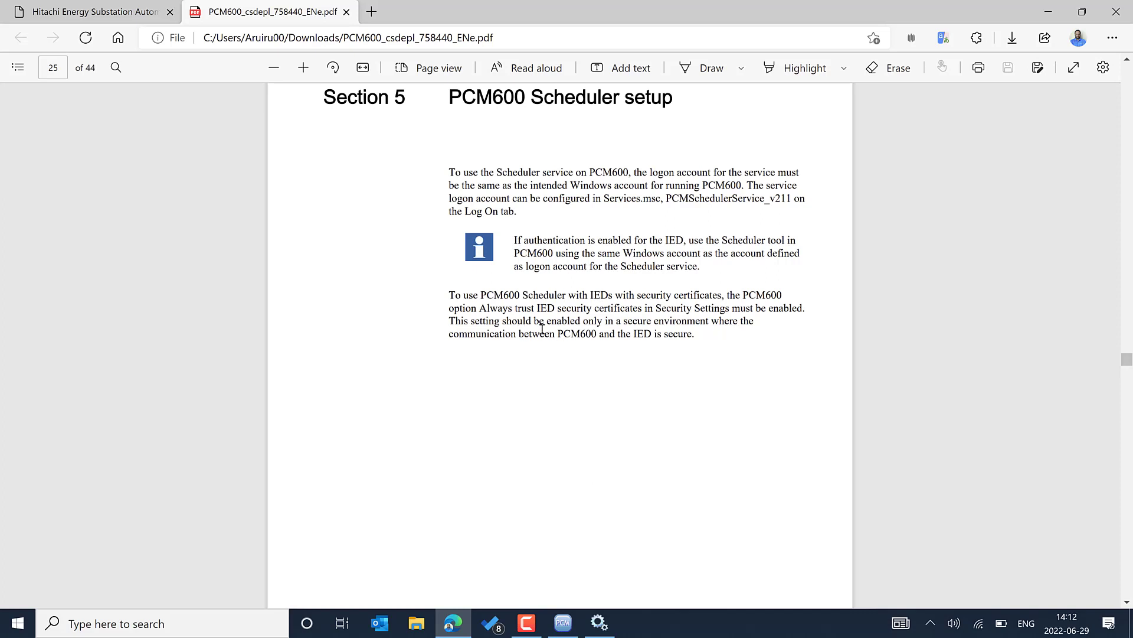
# Switch to PCM600, check the Always trust IED security certificates option in Security Settings, and accept the options.
pyautogui.click(562, 623)
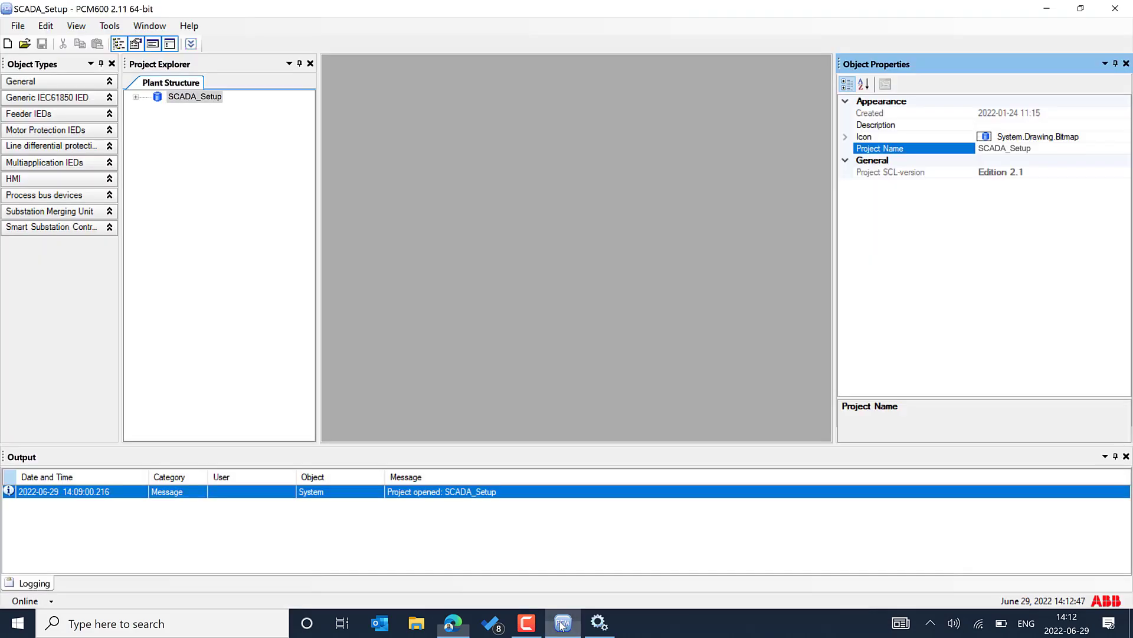
pyautogui.click(114, 28)
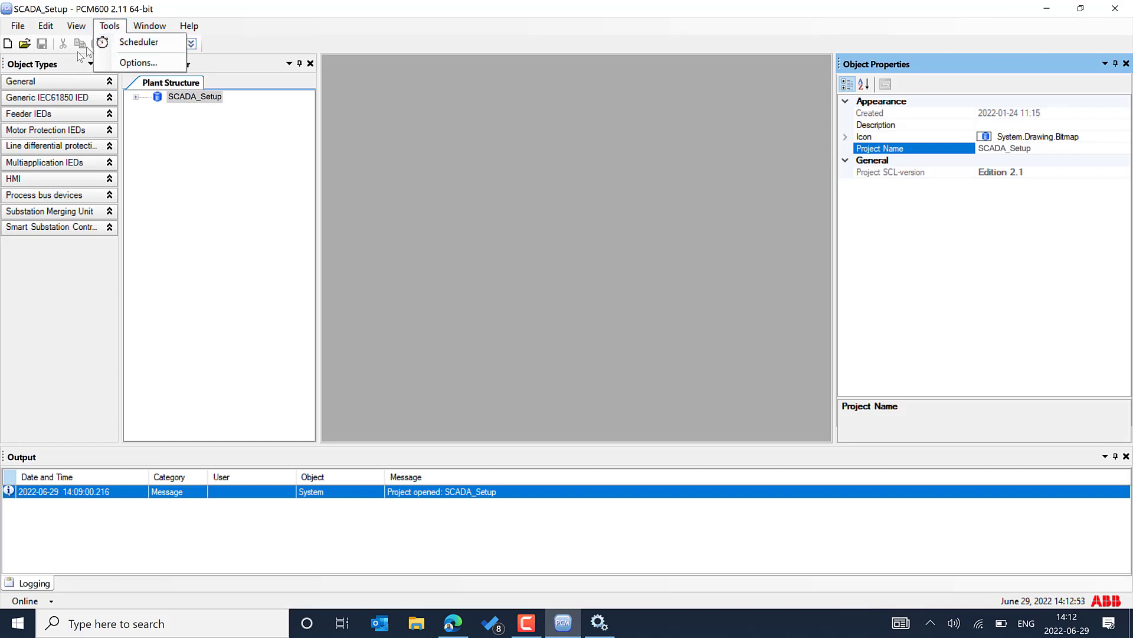
pyautogui.click(138, 63)
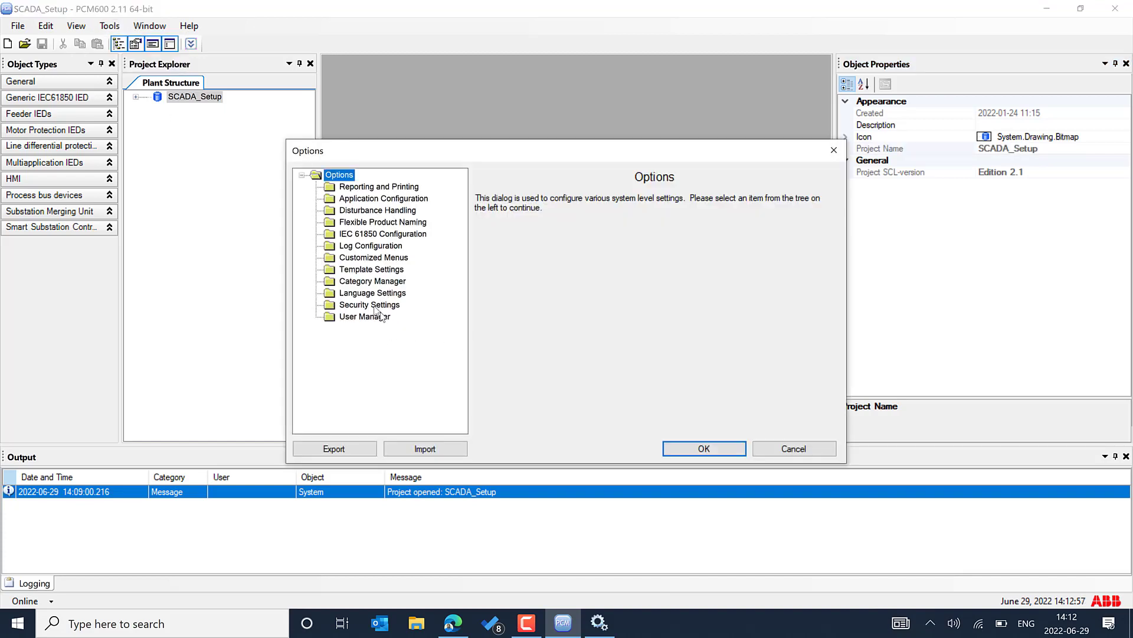
pyautogui.click(372, 306)
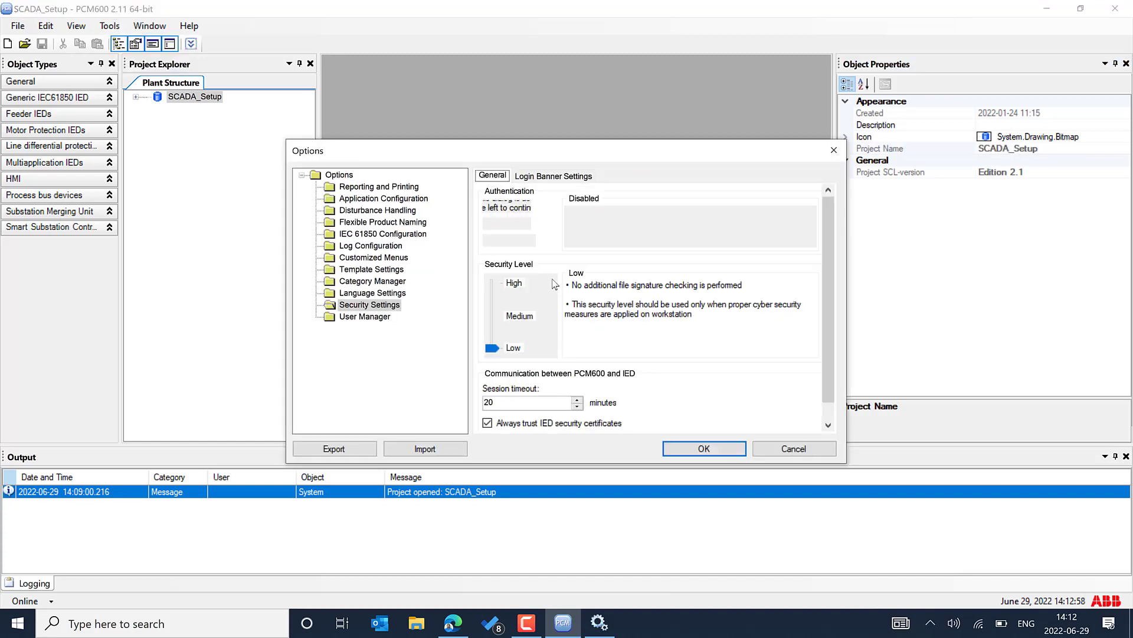
pyautogui.scroll(-1, 599, 413)
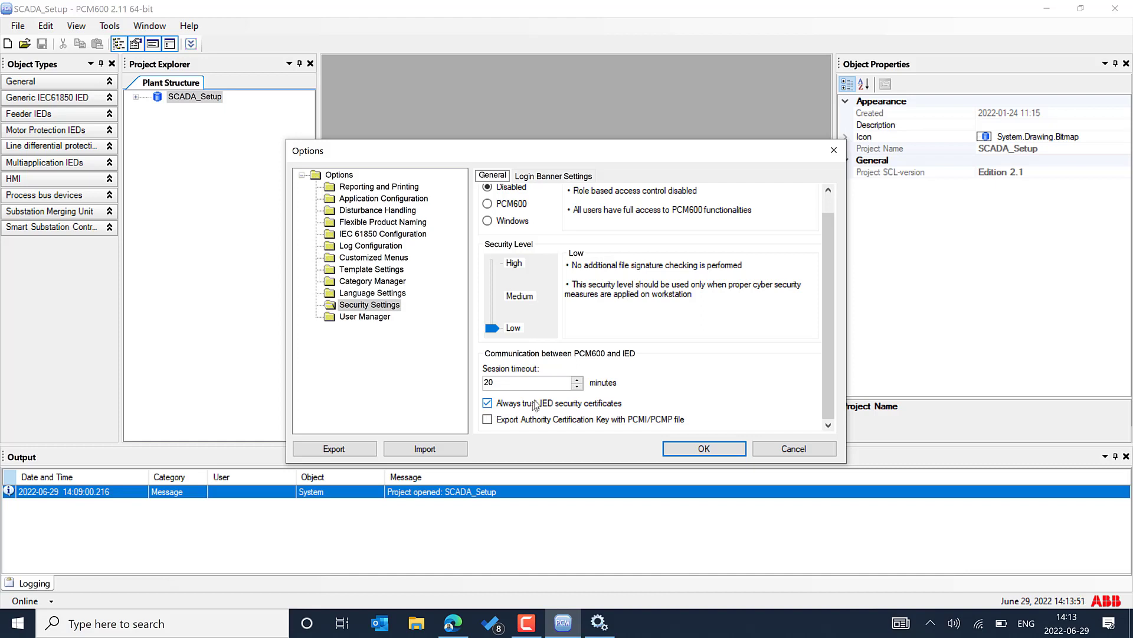
pyautogui.click(704, 449)
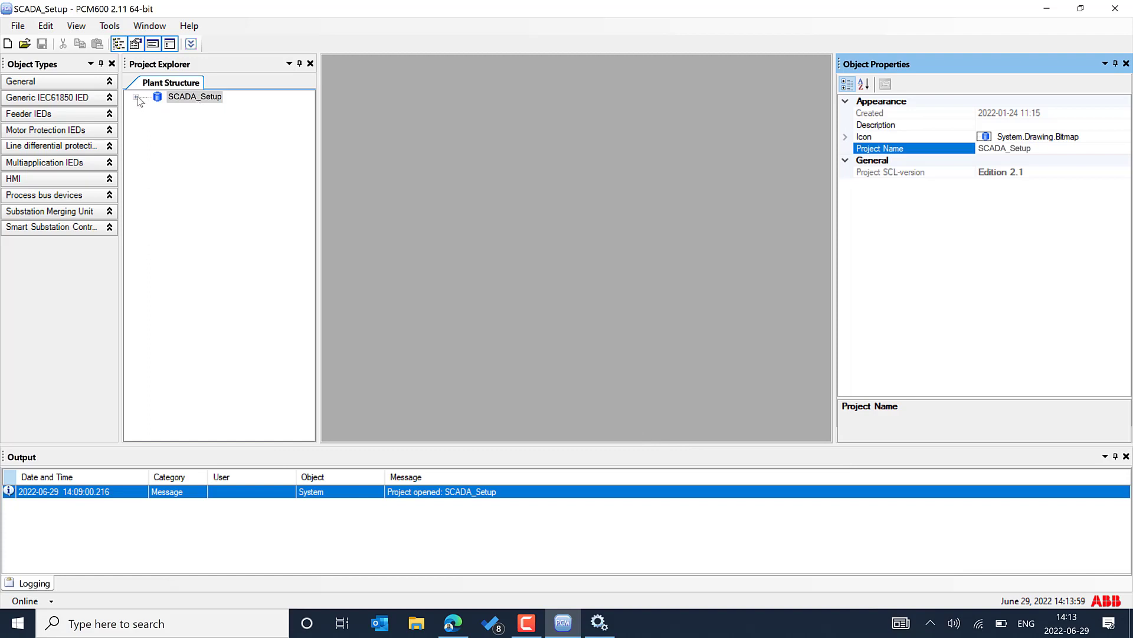
# Copy the recordings folder path from the Disturbance Handling options.
pyautogui.click(109, 25)
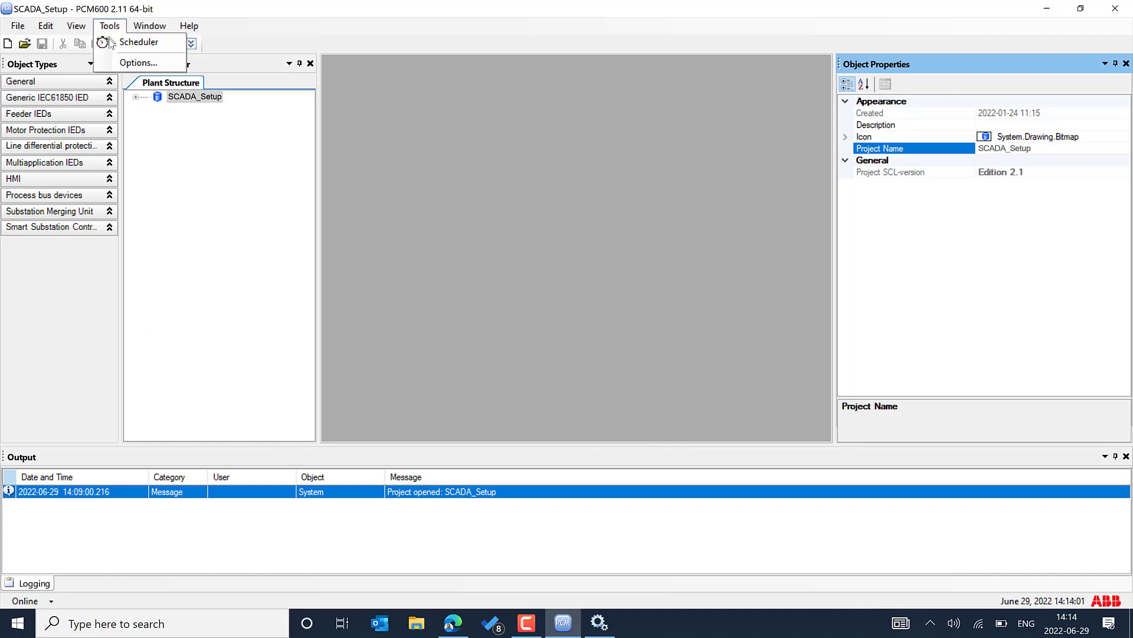
pyautogui.click(120, 62)
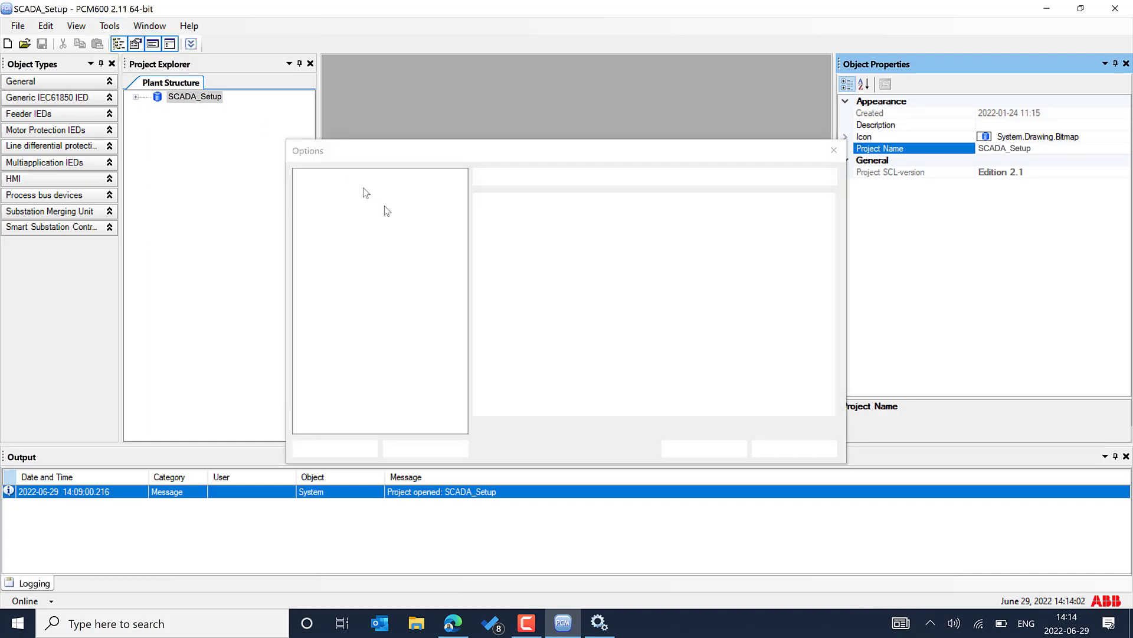
pyautogui.click(369, 211)
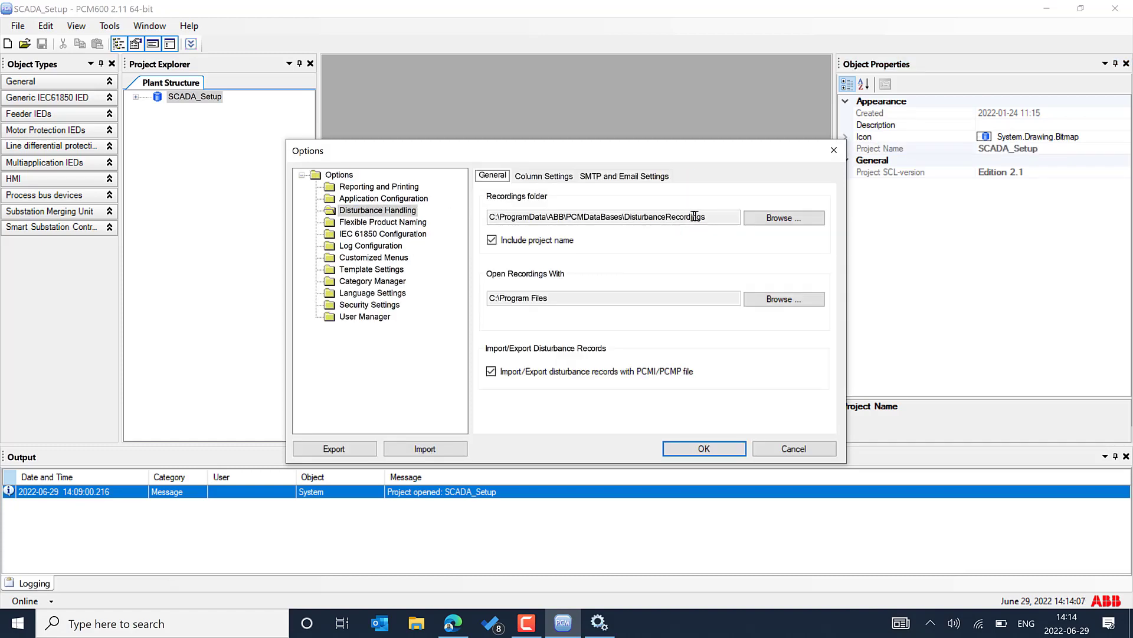
pyautogui.moveTo(708, 217); pyautogui.dragTo(487, 223)
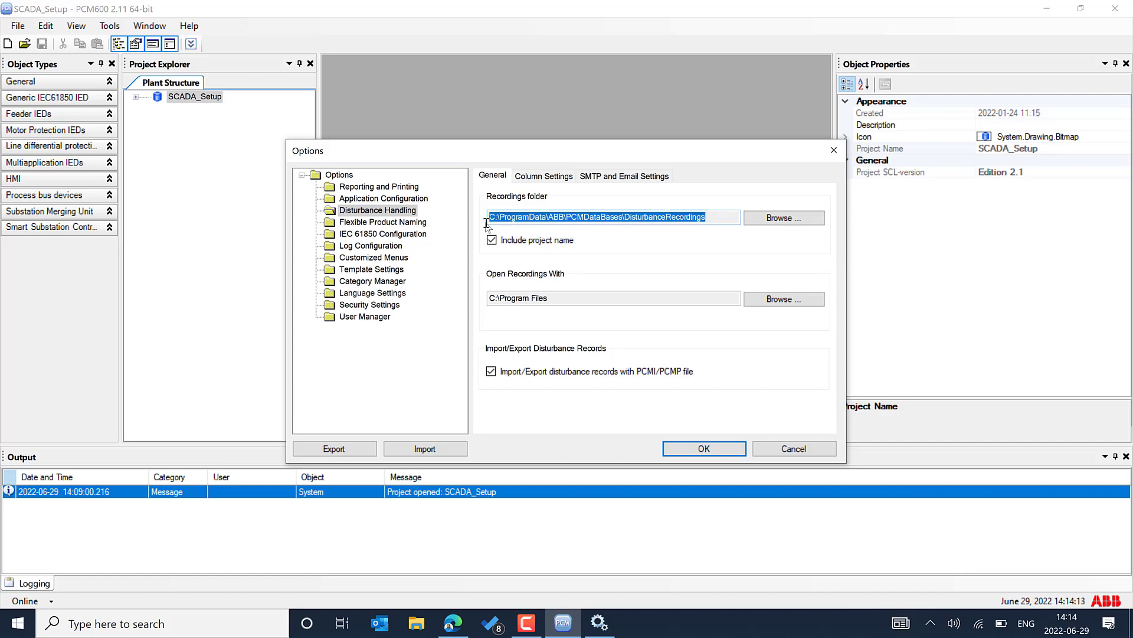
pyautogui.press('super+r')
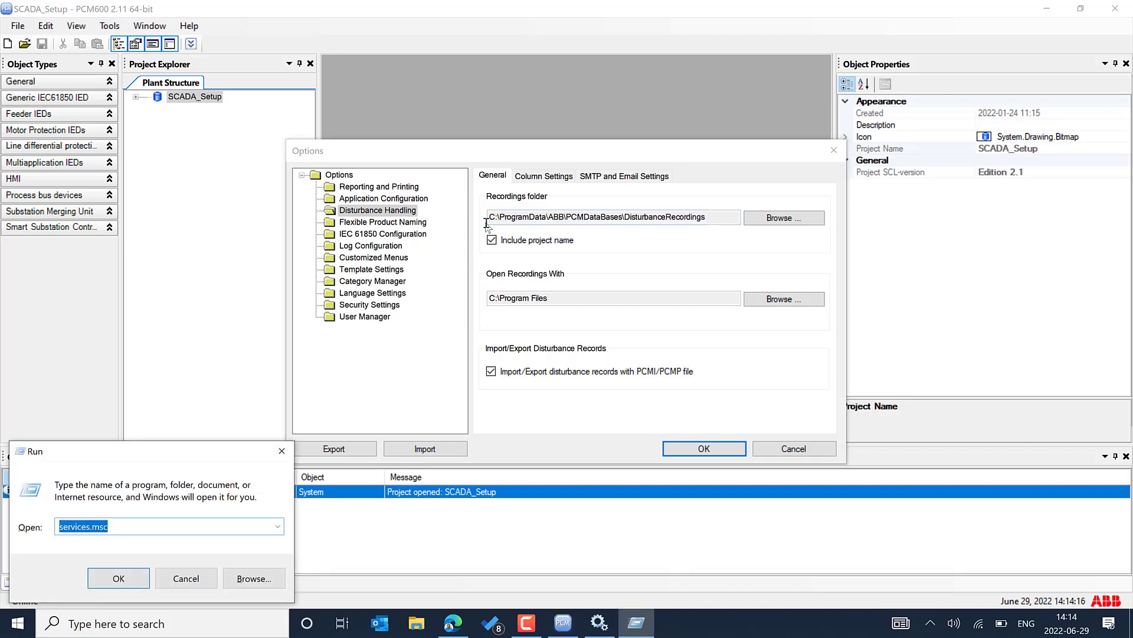
pyautogui.press('Return')
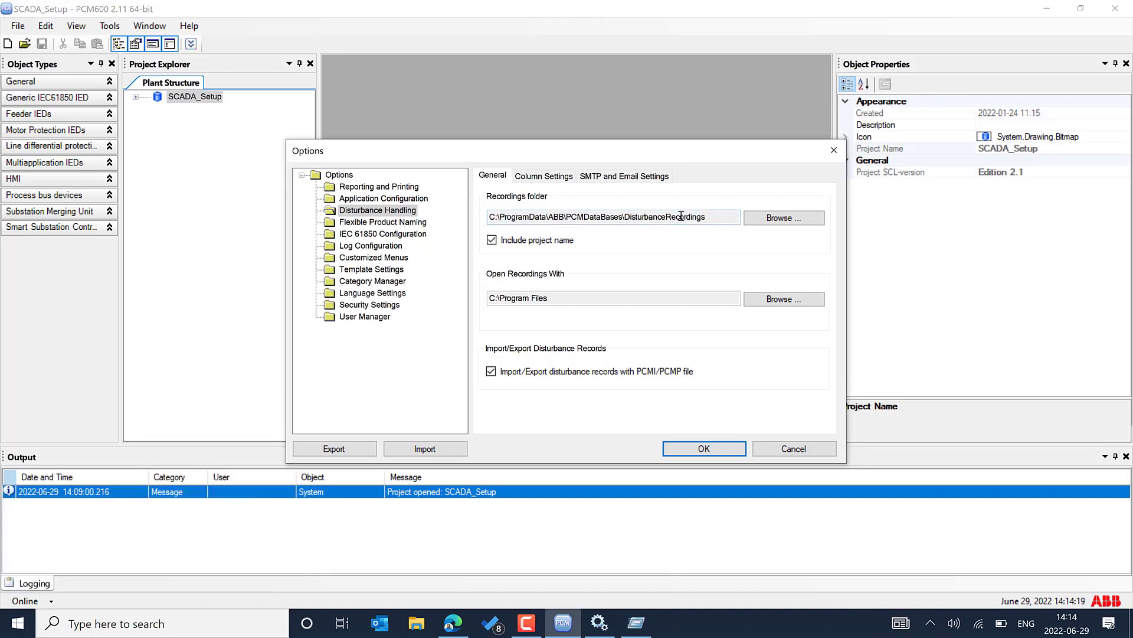
pyautogui.moveTo(718, 220); pyautogui.dragTo(460, 211)
pyautogui.hotkey('ctrl', 'c')
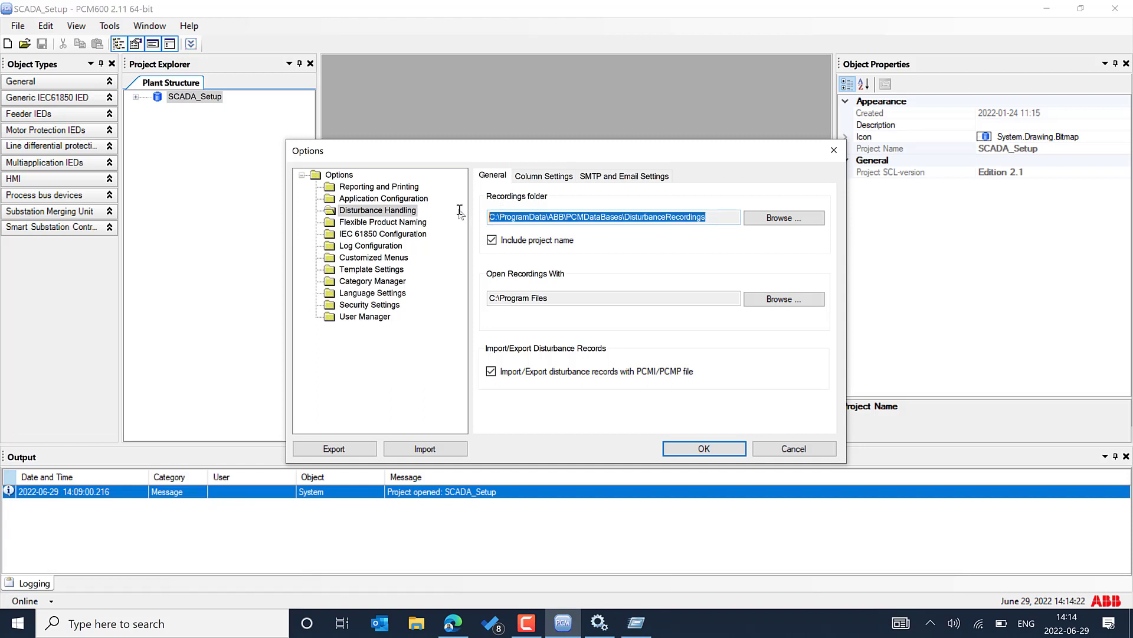
# Open the copied DisturbanceRecordings path in File Explorer to view its contents, then return to PCM600 and cancel the options.
pyautogui.press('super+r')
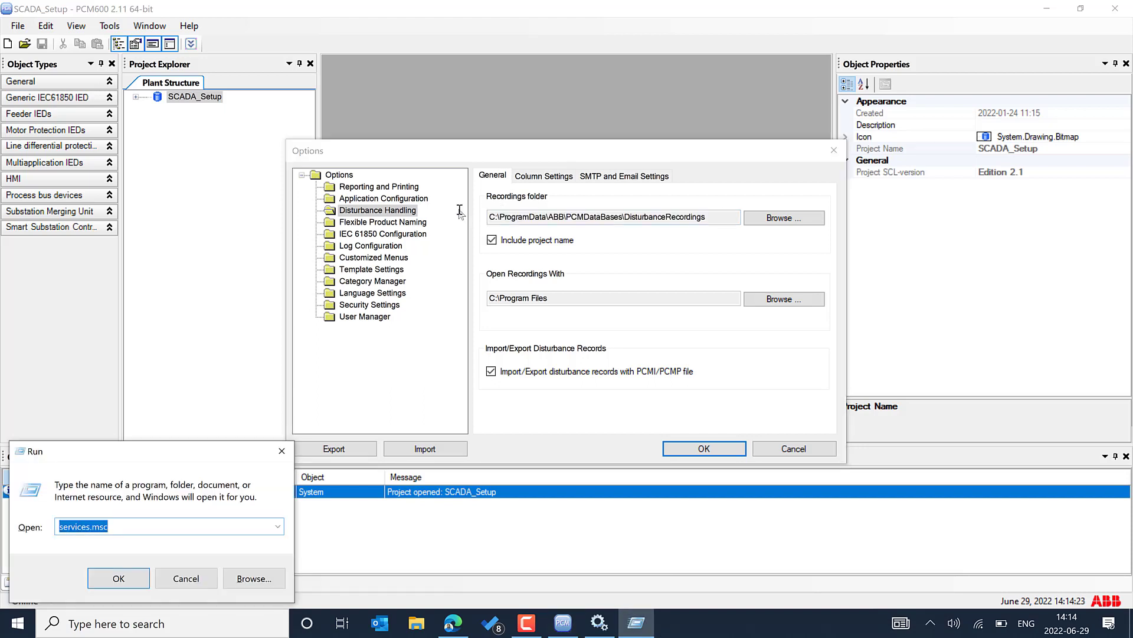
pyautogui.hotkey('ctrl', 'v')
pyautogui.press('Return')
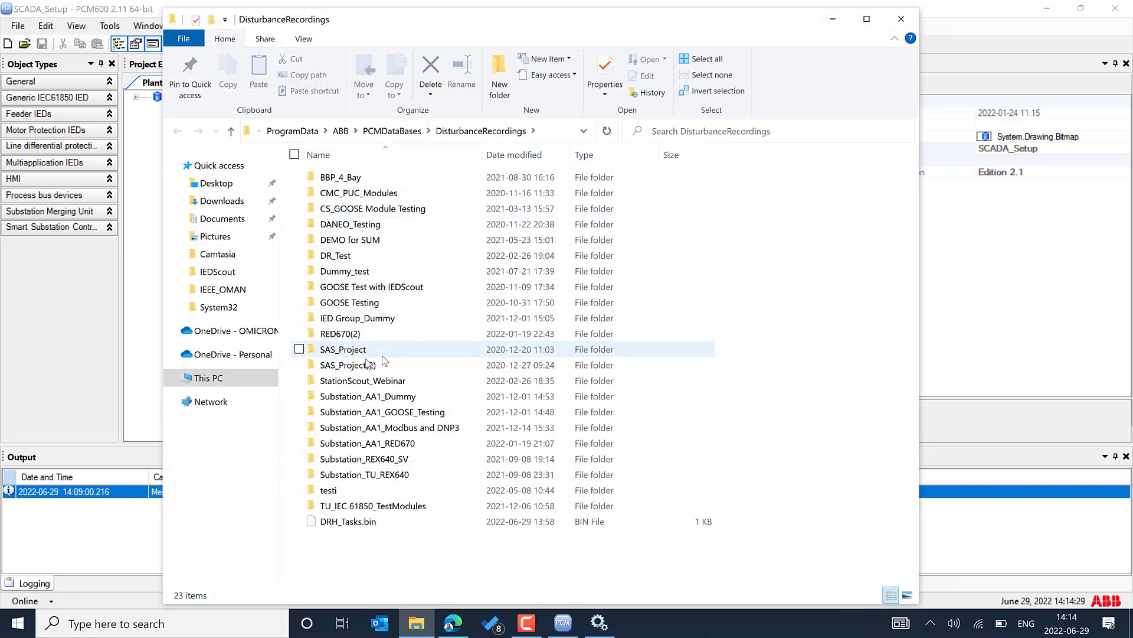
pyautogui.moveTo(416, 31); pyautogui.dragTo(520, 66)
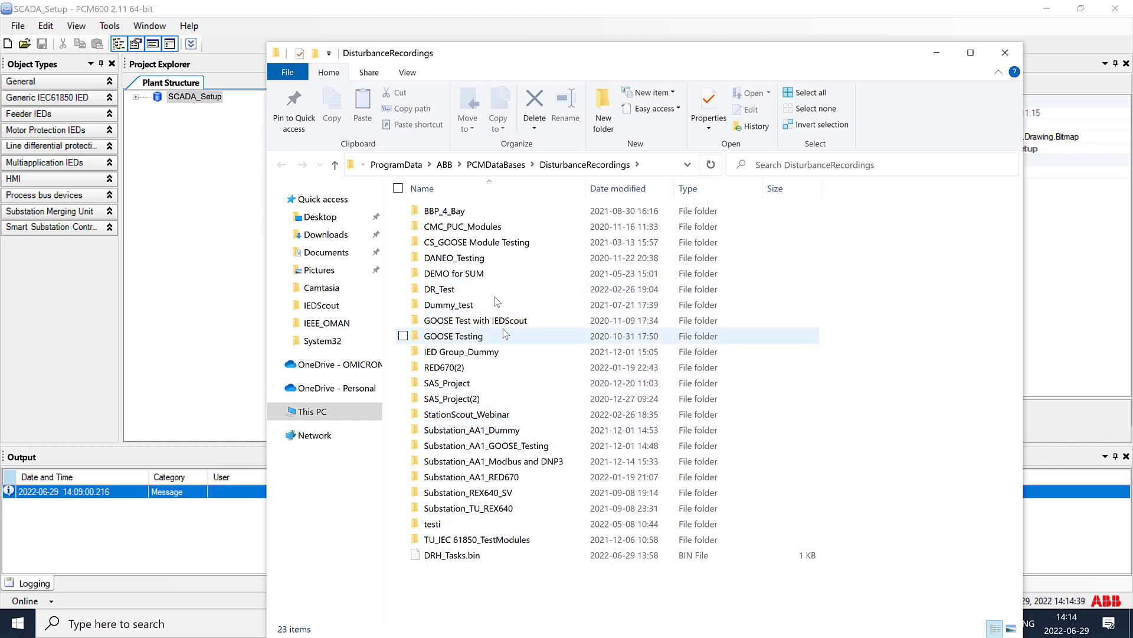
pyautogui.click(210, 226)
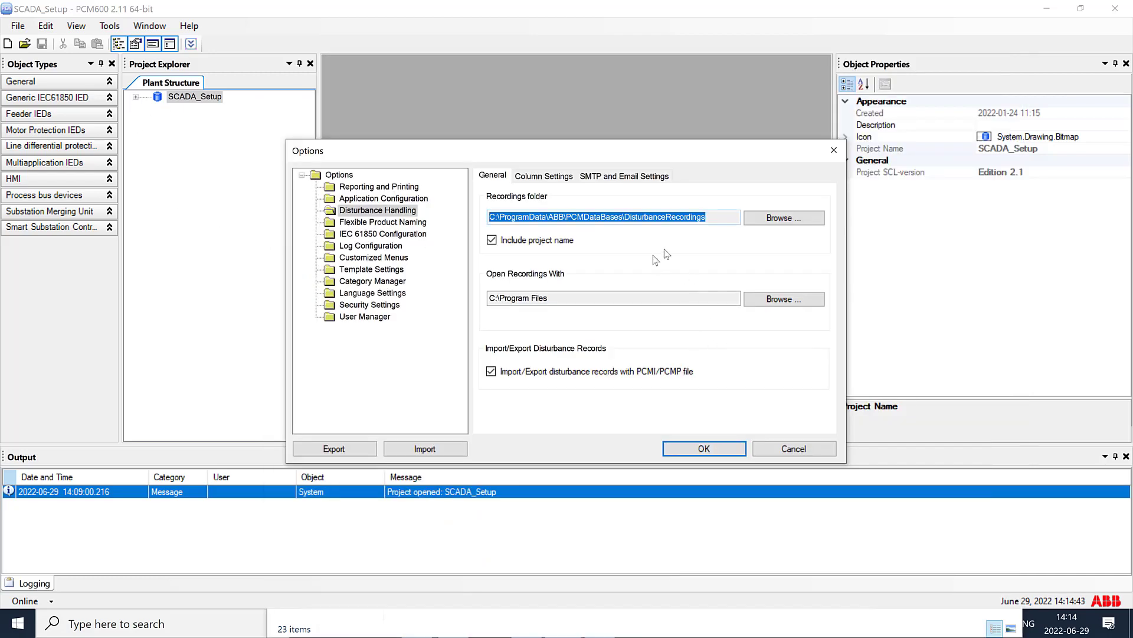
pyautogui.click(805, 449)
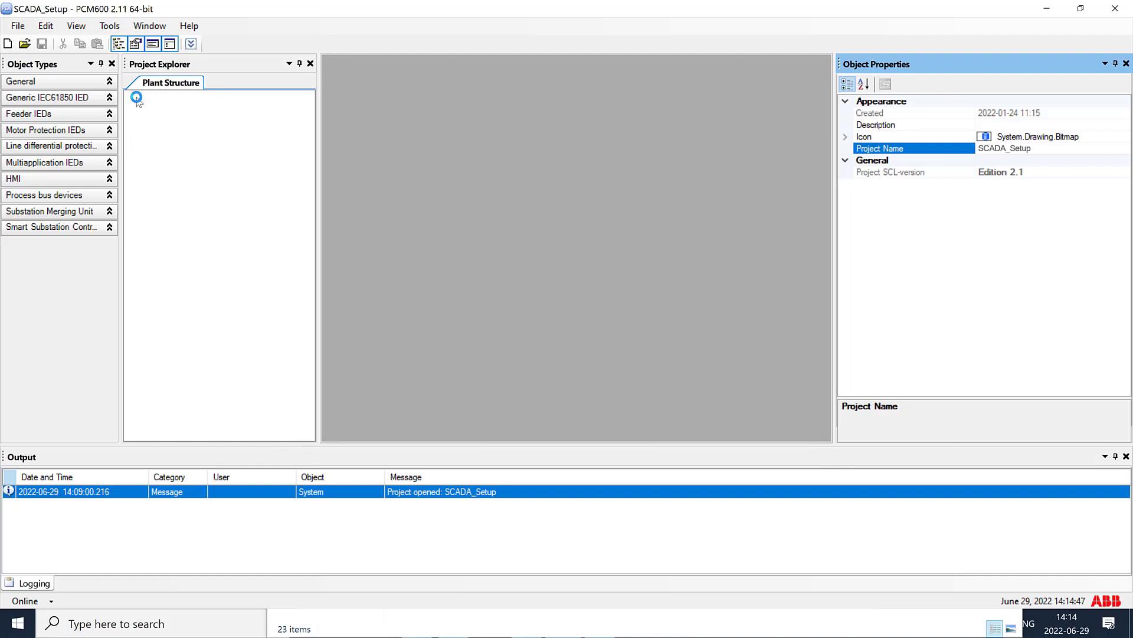
# Expand the SCADA_Setup project's substation and both voltage levels, then open the Scheduler tool.
pyautogui.click(157, 109)
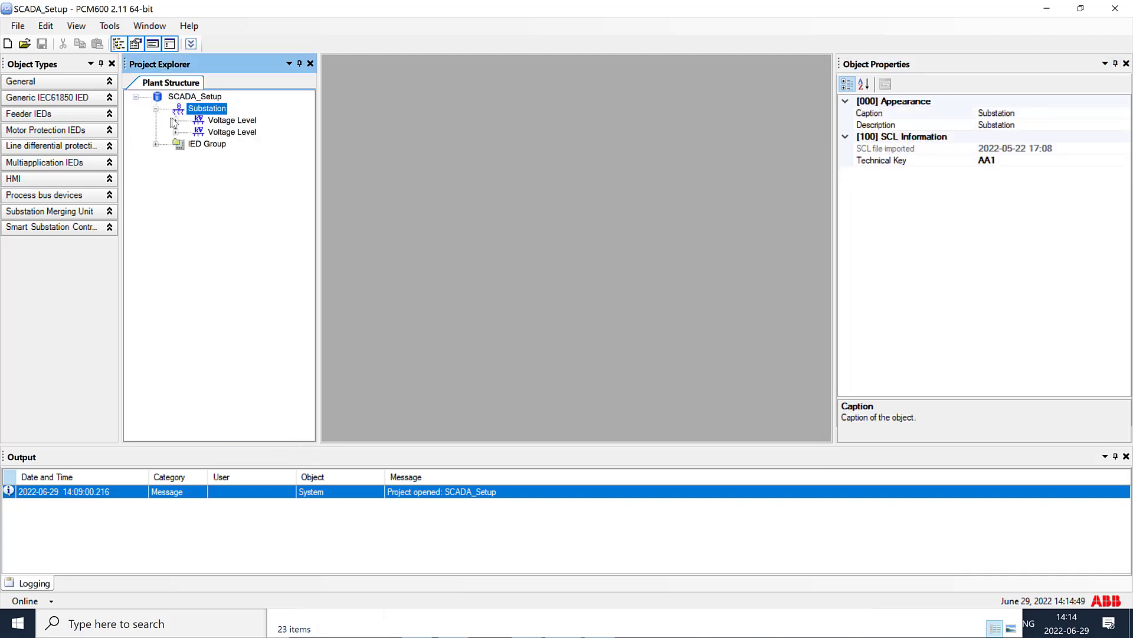
pyautogui.click(173, 120)
pyautogui.click(178, 155)
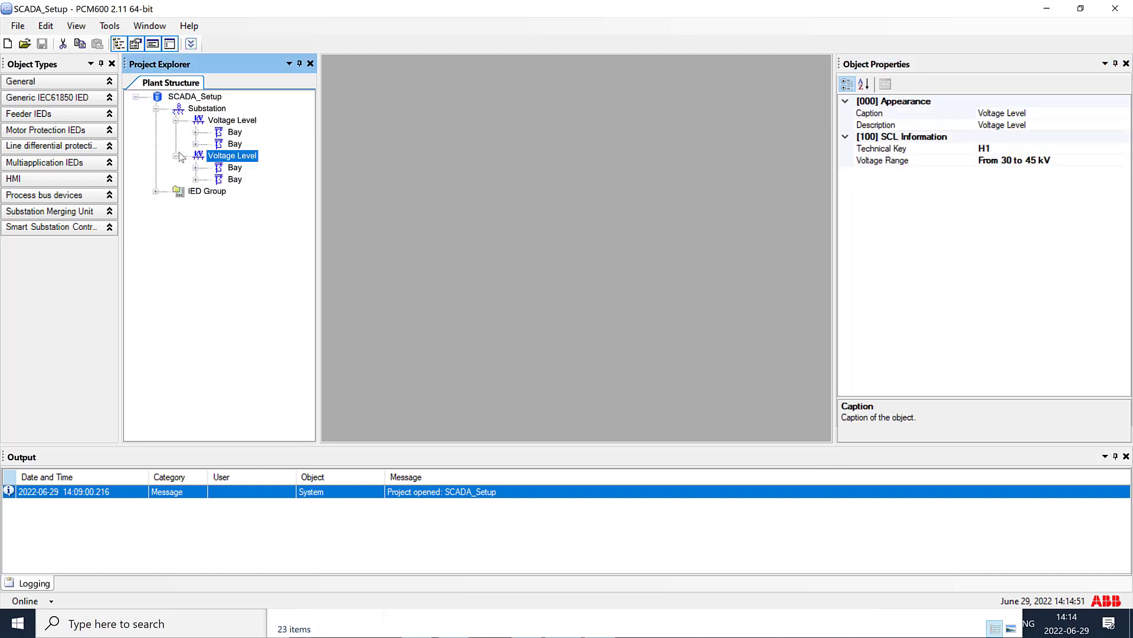
pyautogui.click(110, 26)
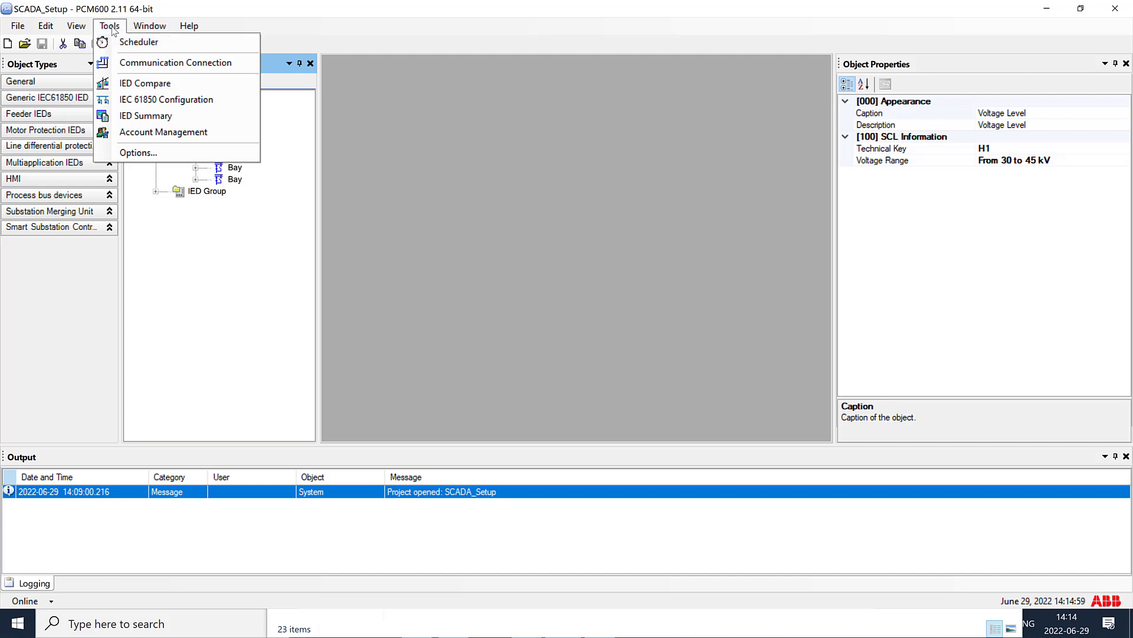
pyautogui.click(126, 42)
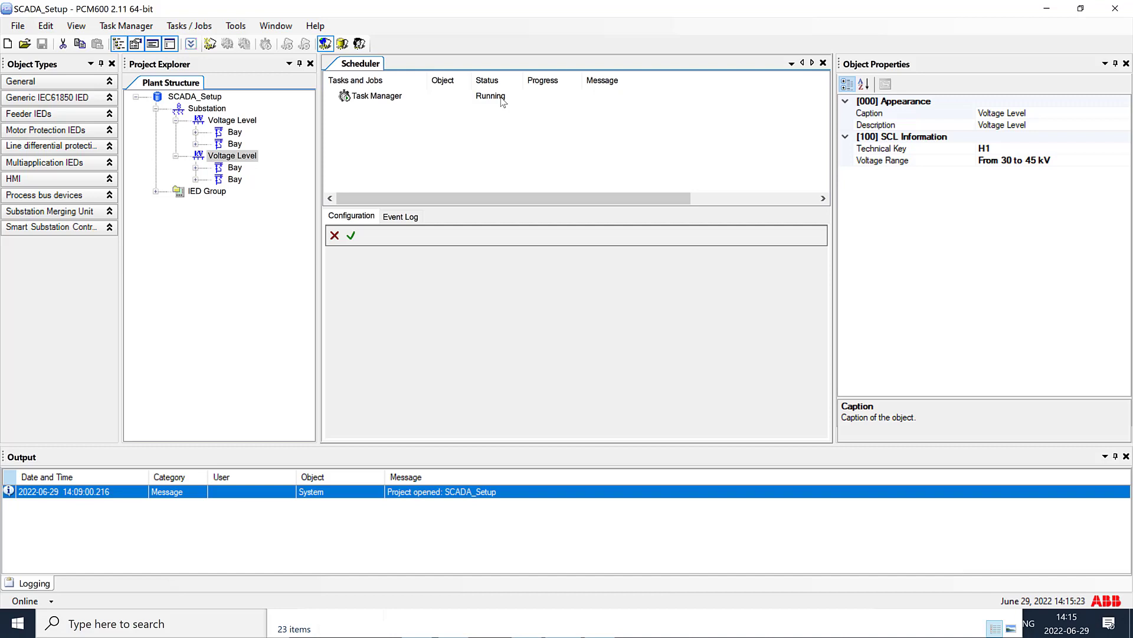
# Add a new task under the Scheduler's Task Manager and select it to show its configuration.
pyautogui.rightClick(388, 110)
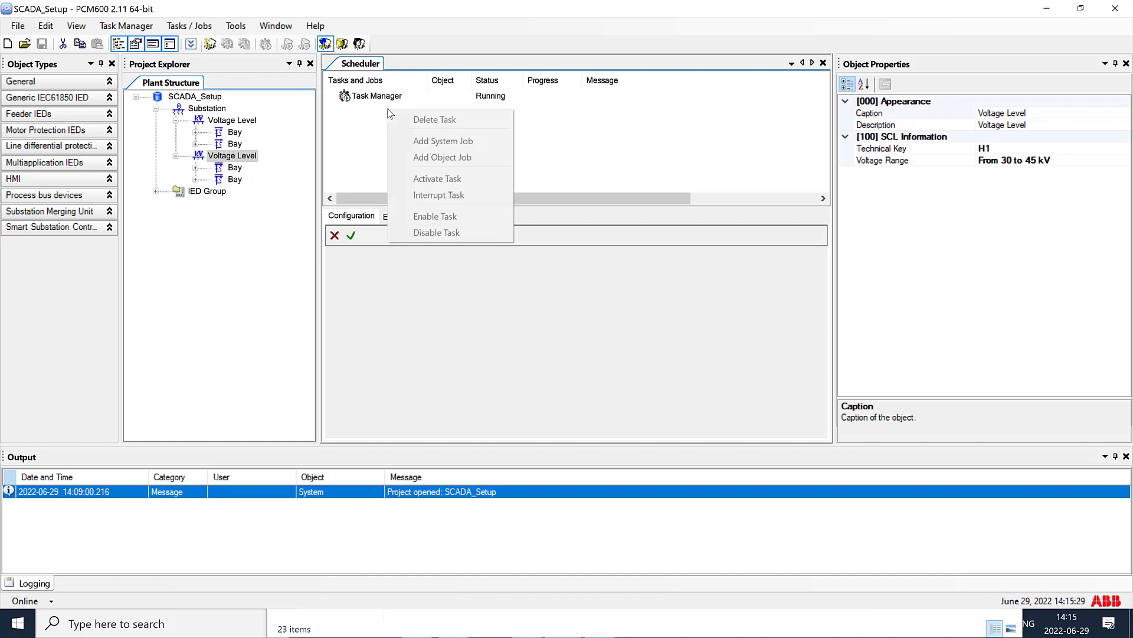
pyautogui.click(368, 98)
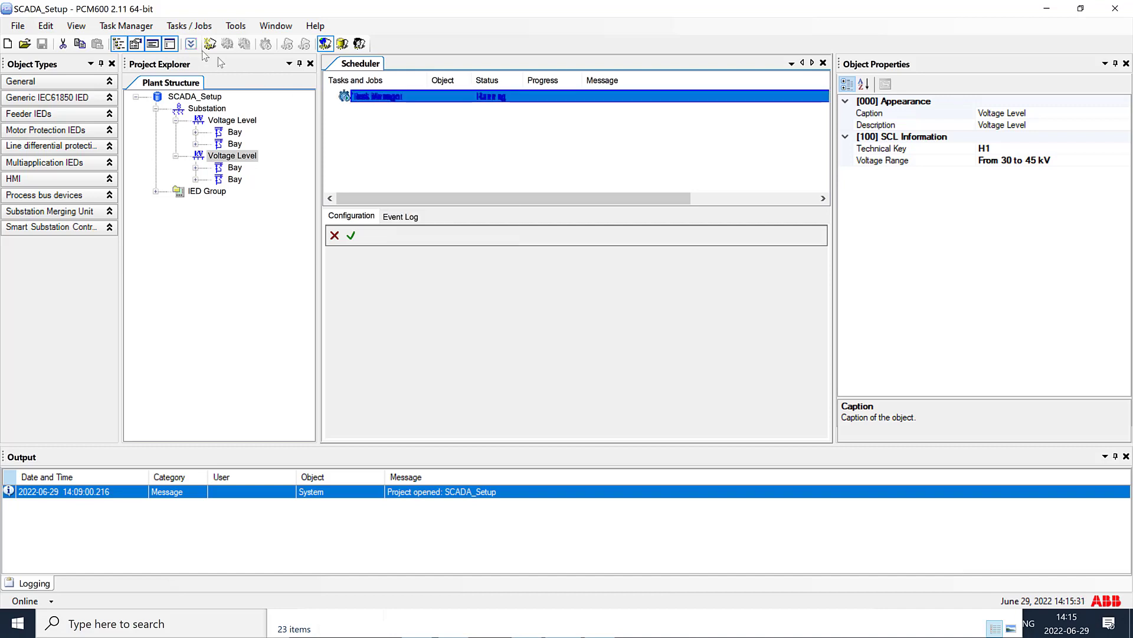
pyautogui.click(203, 27)
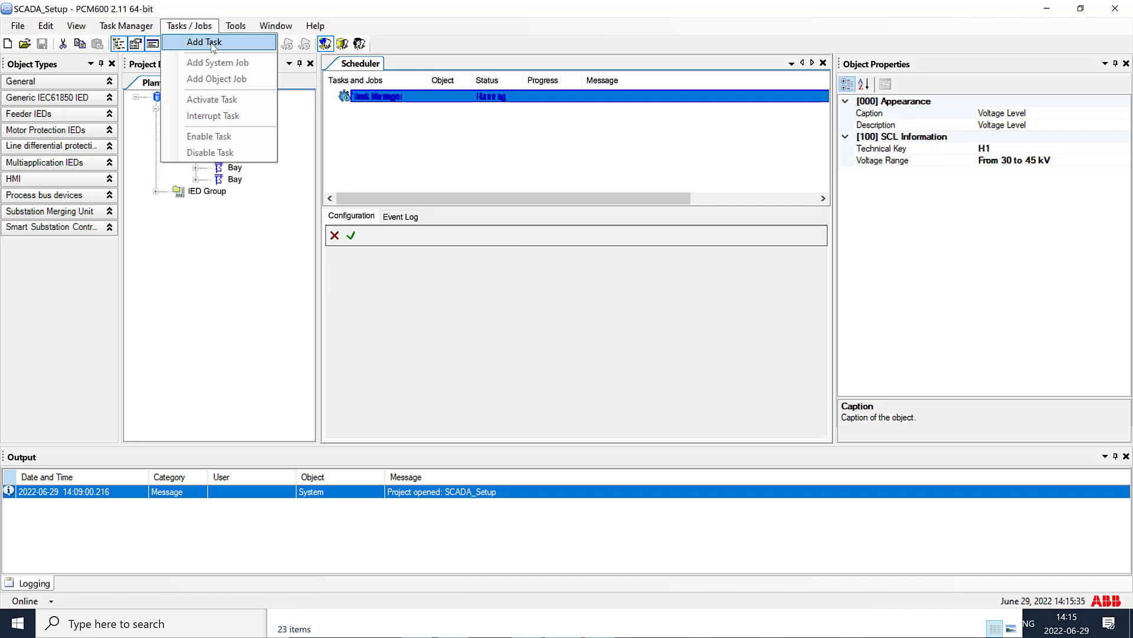
pyautogui.click(213, 48)
pyautogui.click(388, 110)
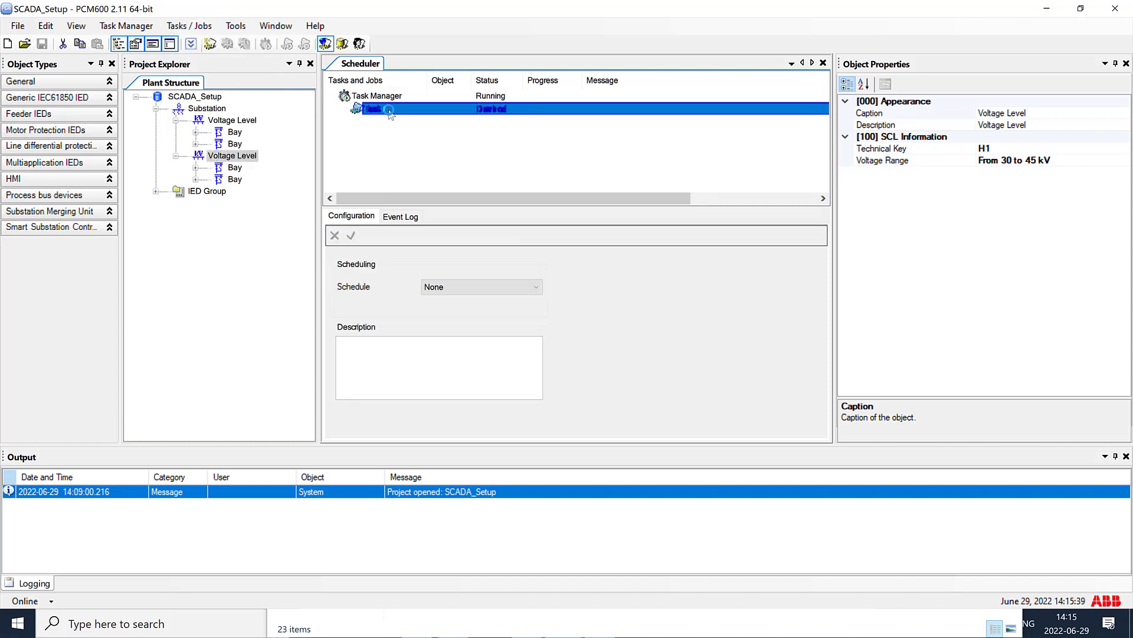
# Set the task's schedule to Fixed Interval with an interval of 0:02:00.
pyautogui.click(473, 287)
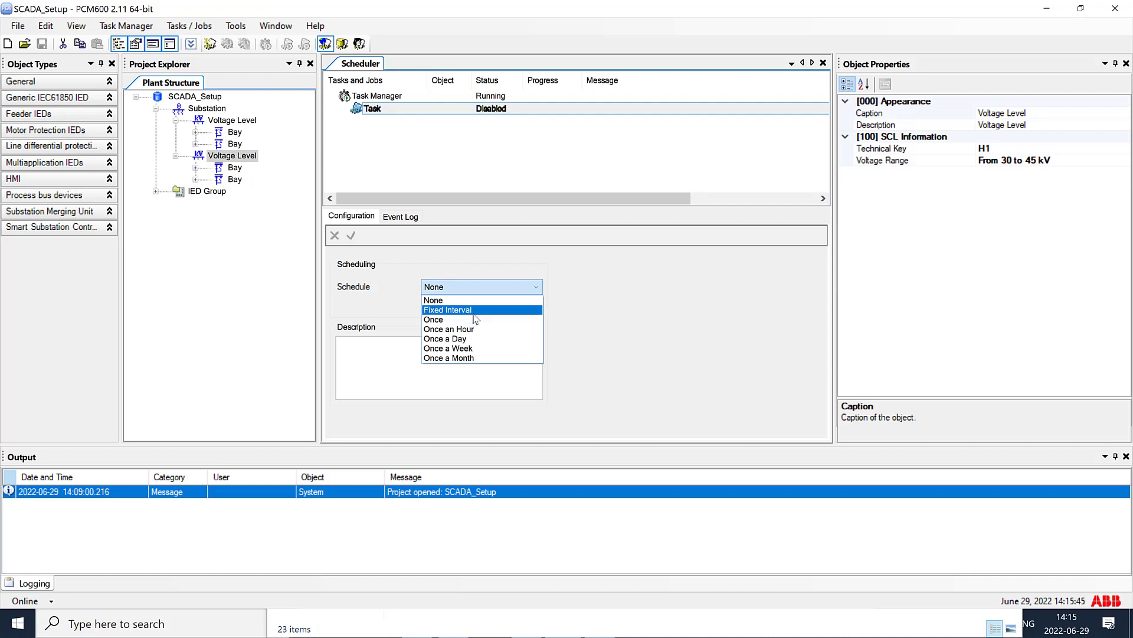
pyautogui.click(476, 310)
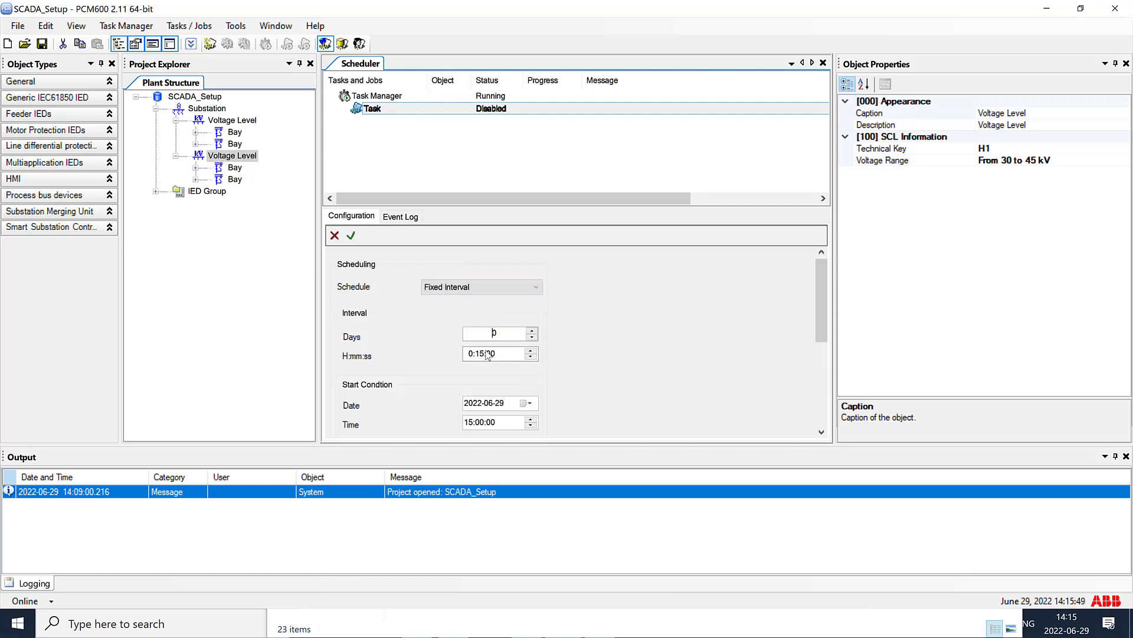
pyautogui.click(479, 353)
pyautogui.write('2')
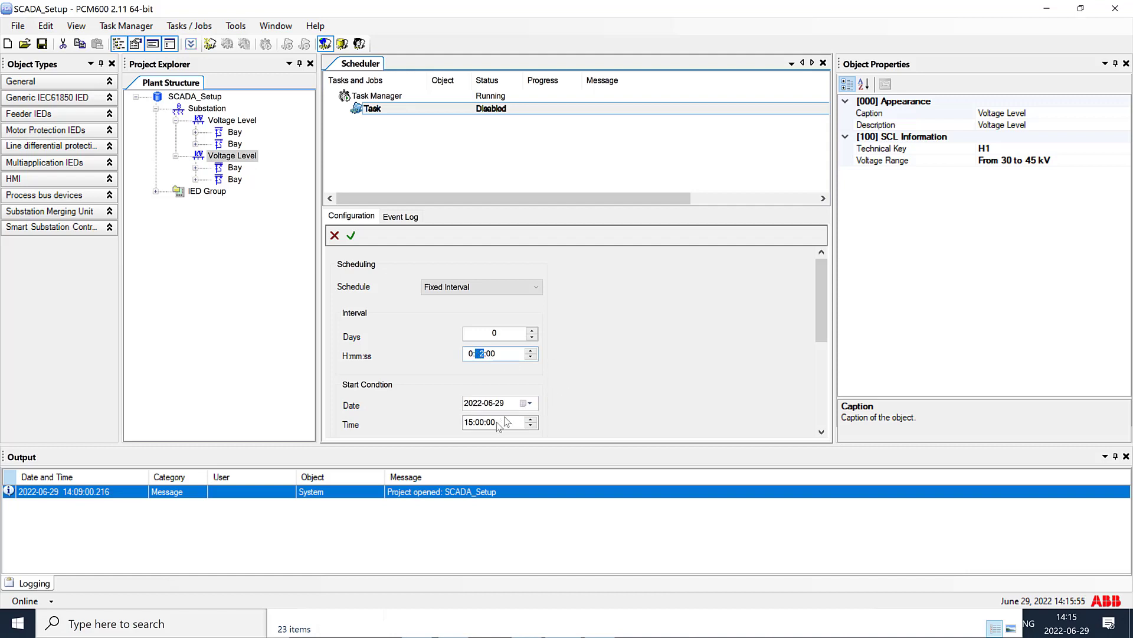
# Set the task's start time to 14:18:00.
pyautogui.click(480, 423)
pyautogui.click(468, 422)
pyautogui.write('14')
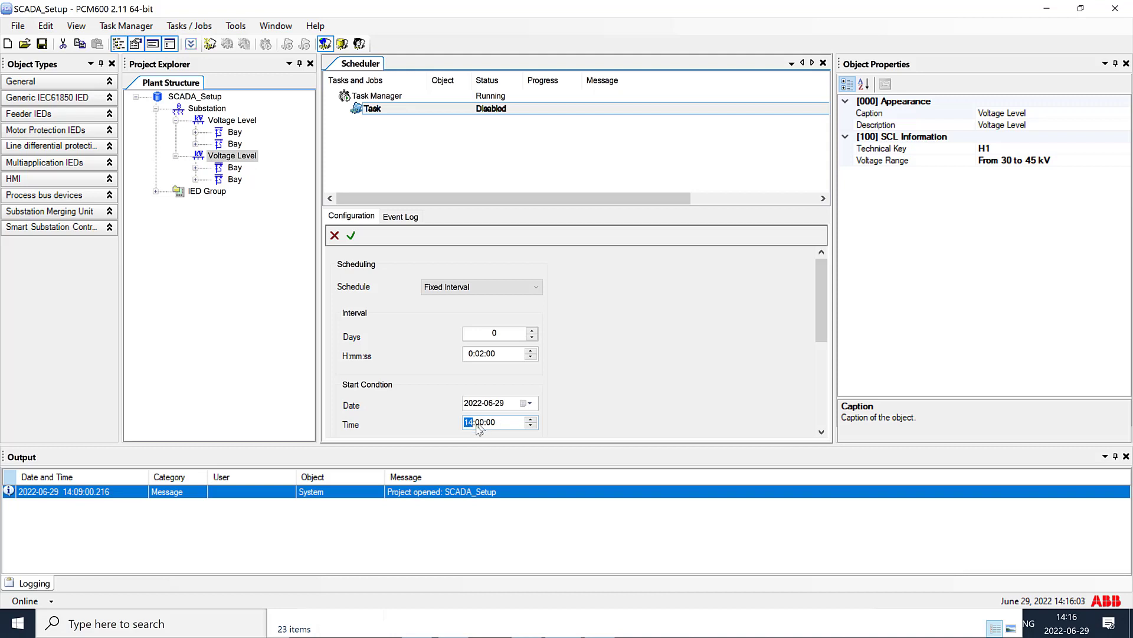
pyautogui.click(476, 423)
pyautogui.write('18')
# Try End Date/Time as the task's end condition and look at its calendar, then switch back to Number of Activations.
pyautogui.moveTo(825, 317); pyautogui.dragTo(829, 384)
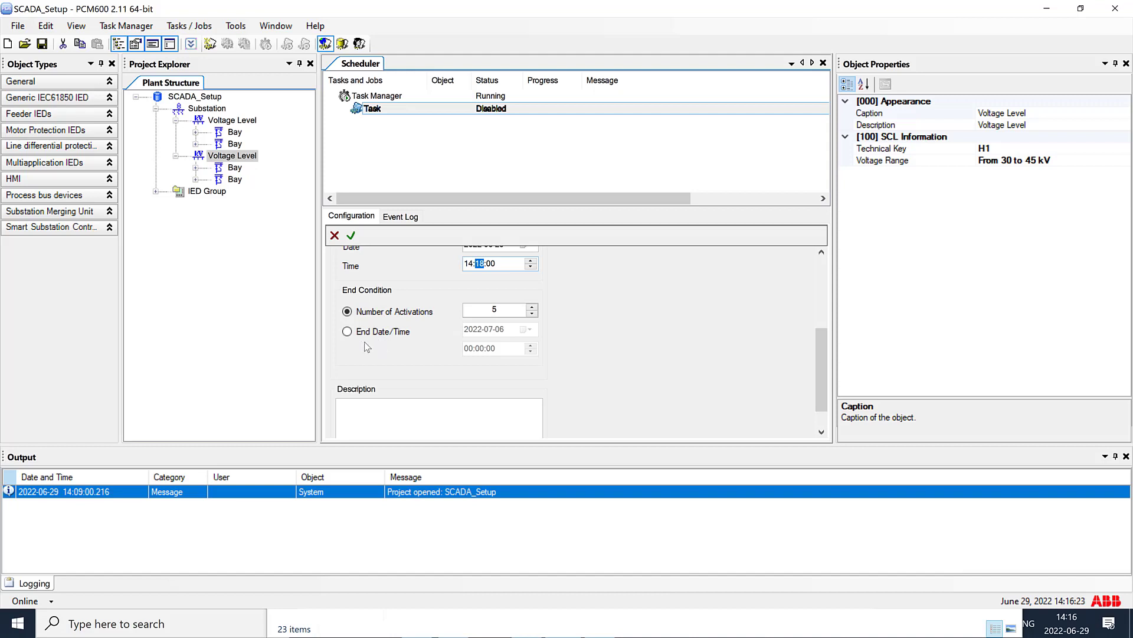
pyautogui.click(348, 332)
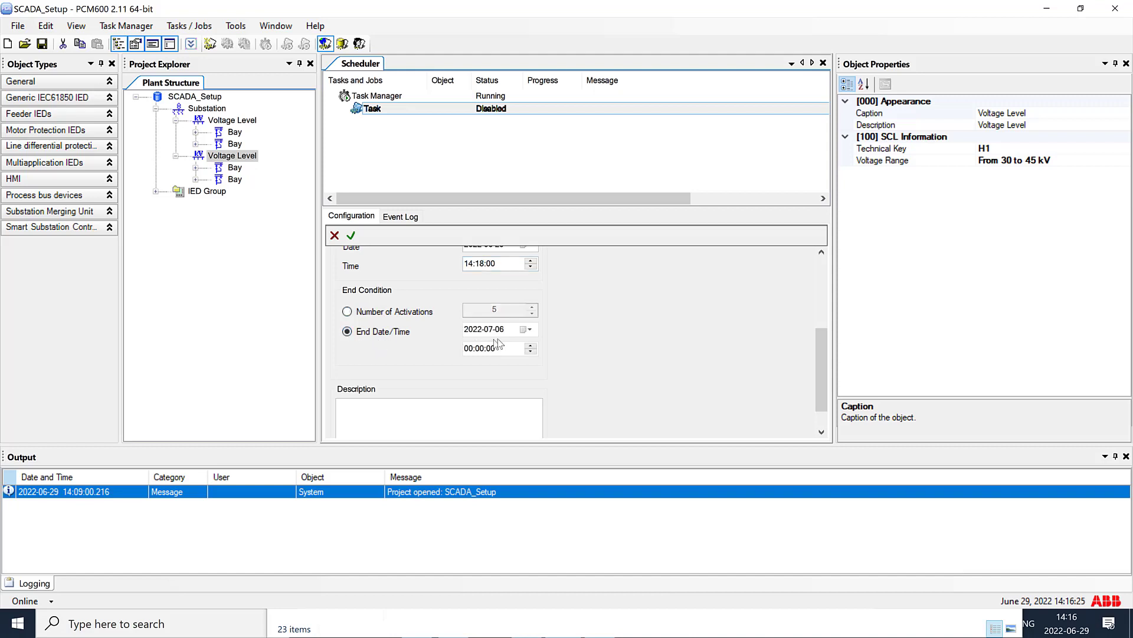
pyautogui.click(523, 330)
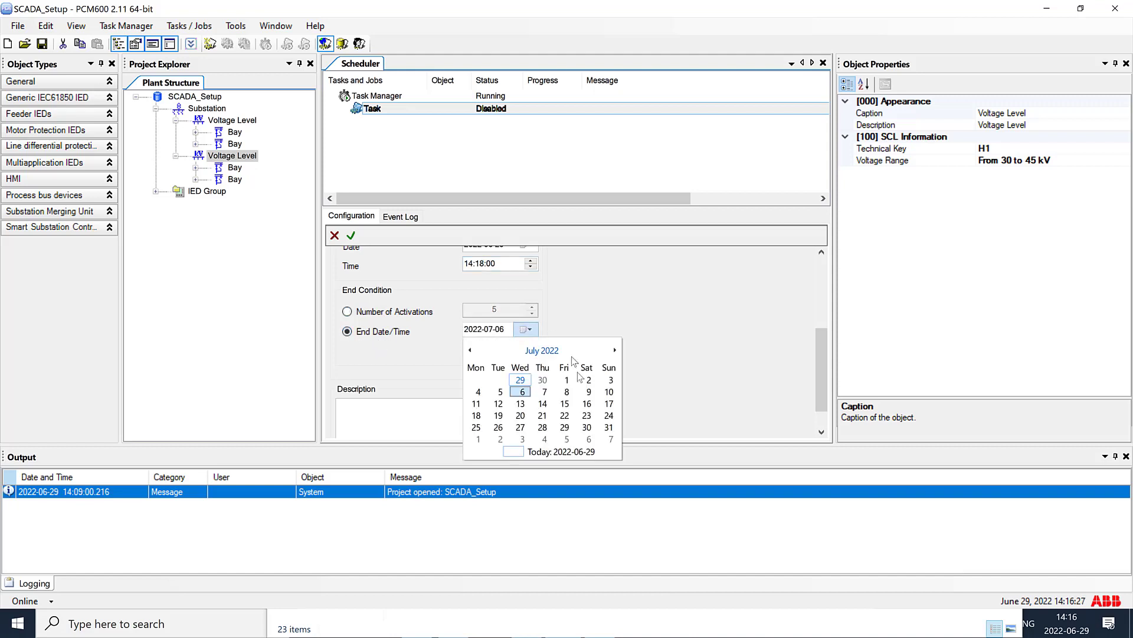
pyautogui.click(382, 319)
pyautogui.click(367, 313)
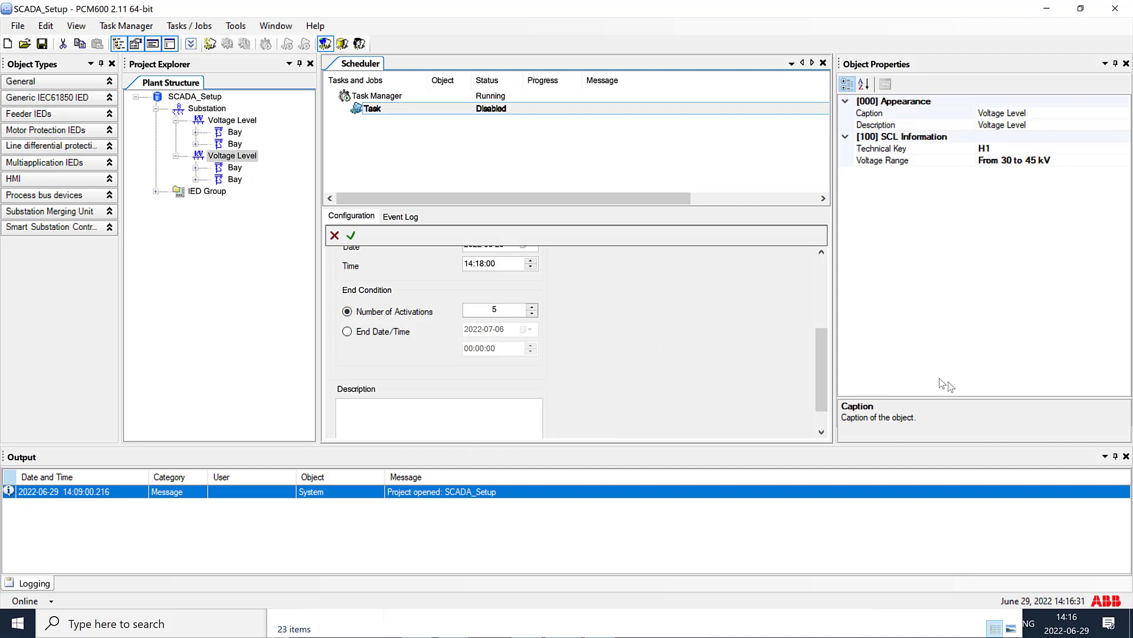
pyautogui.moveTo(823, 367); pyautogui.dragTo(829, 305)
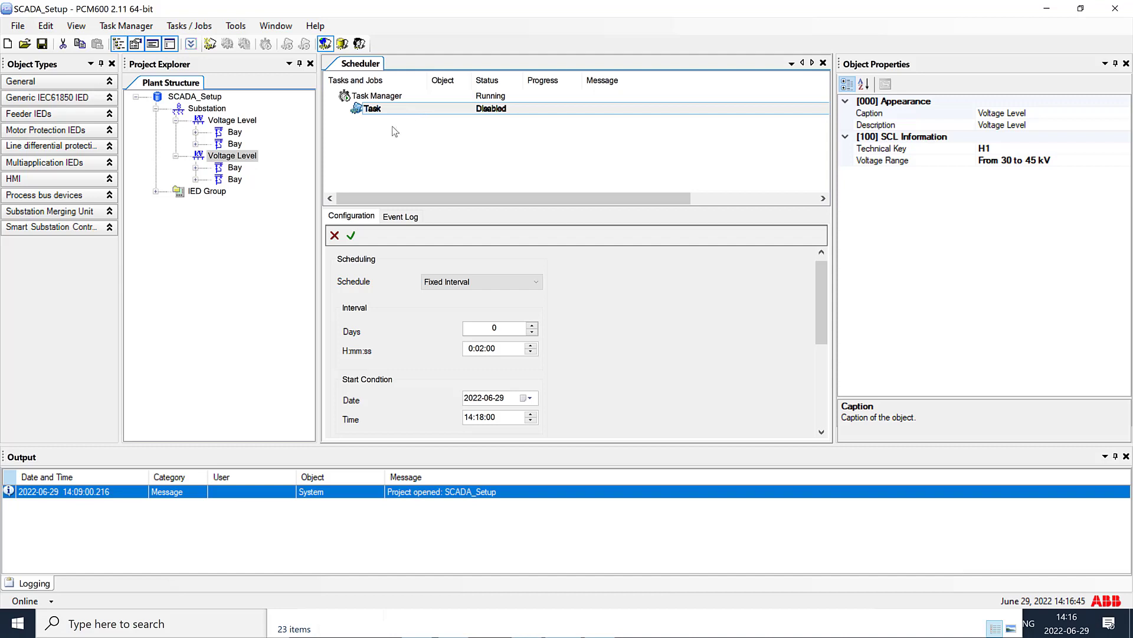
# Select the RED670 IED in the first bay of the upper voltage level and save the pending task changes.
pyautogui.click(197, 133)
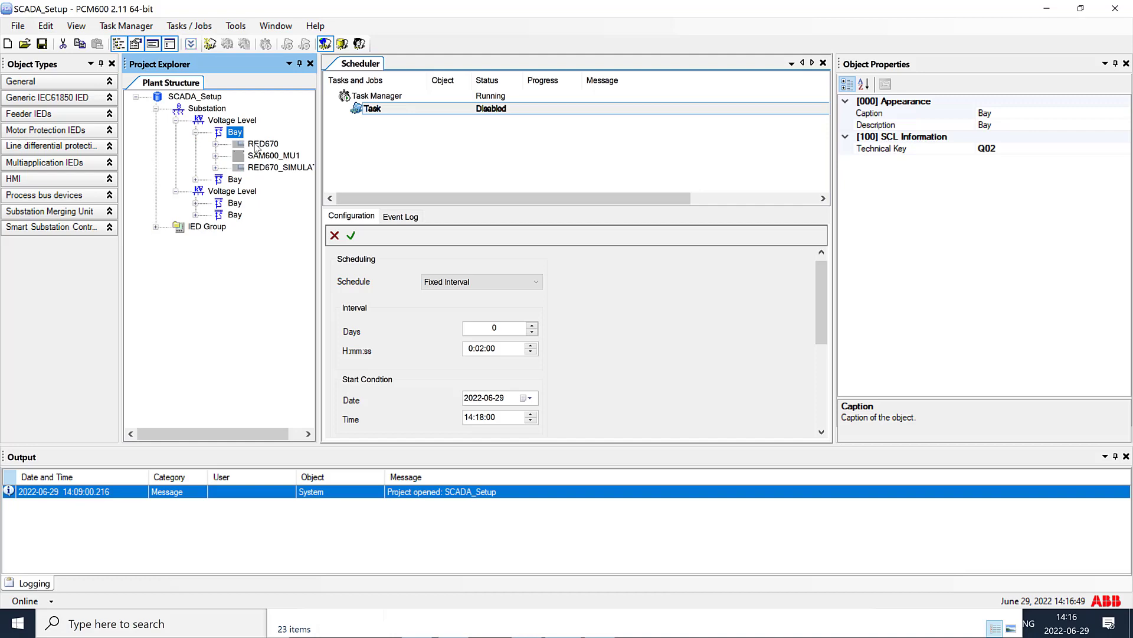
pyautogui.click(258, 144)
pyautogui.moveTo(357, 123); pyautogui.dragTo(406, 107)
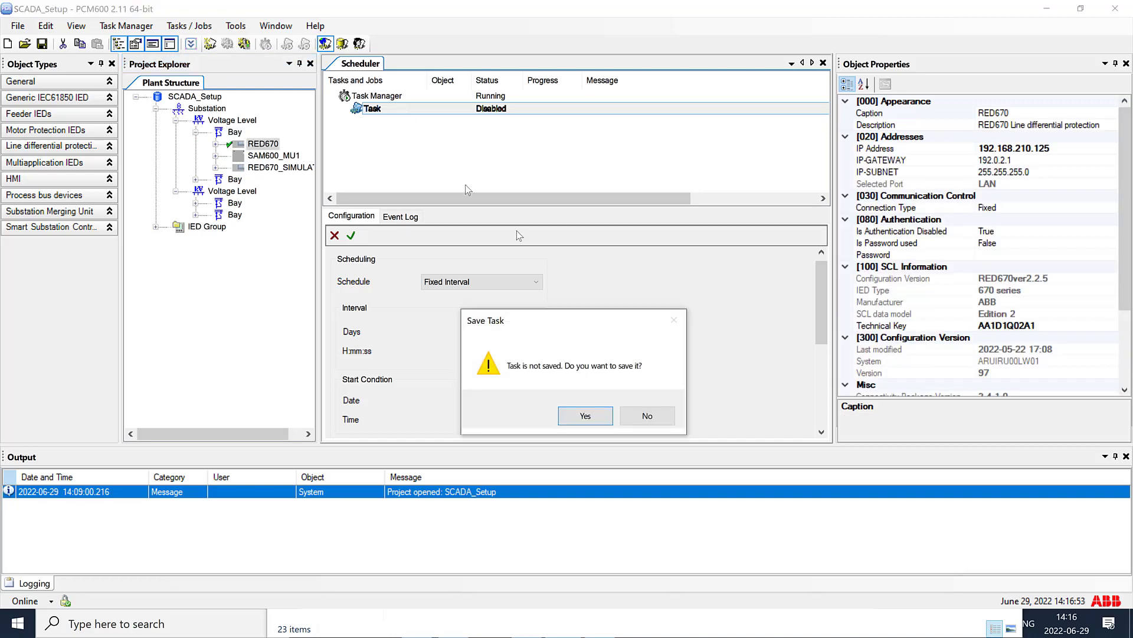
pyautogui.click(585, 415)
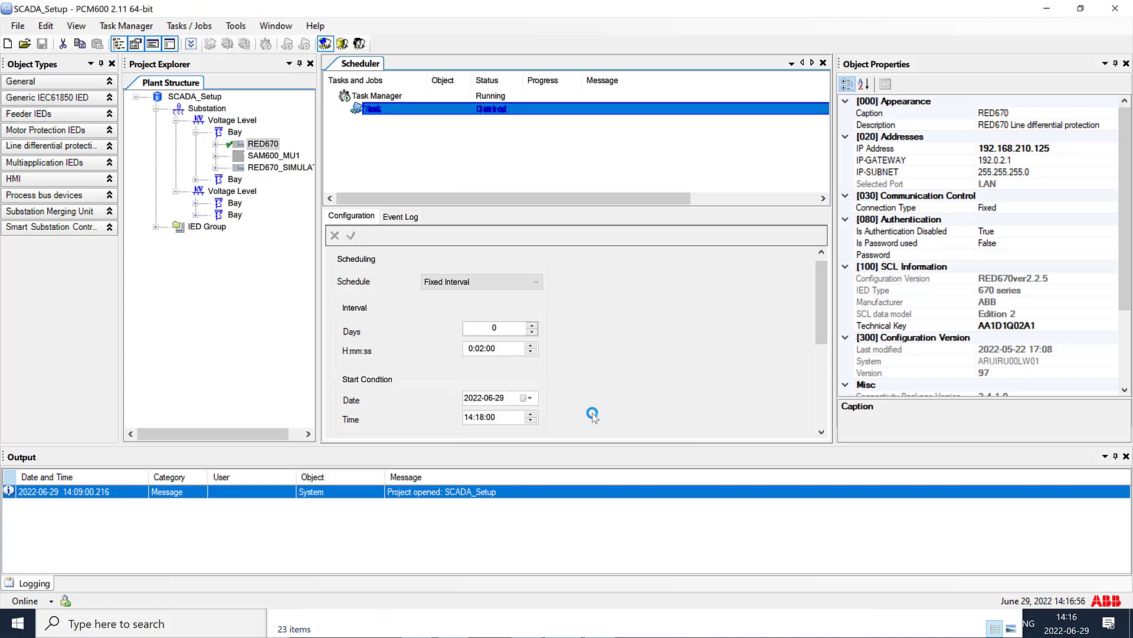
# Add an object job for RED670 to the task without entering Scheduler login credentials.
pyautogui.rightClick(403, 138)
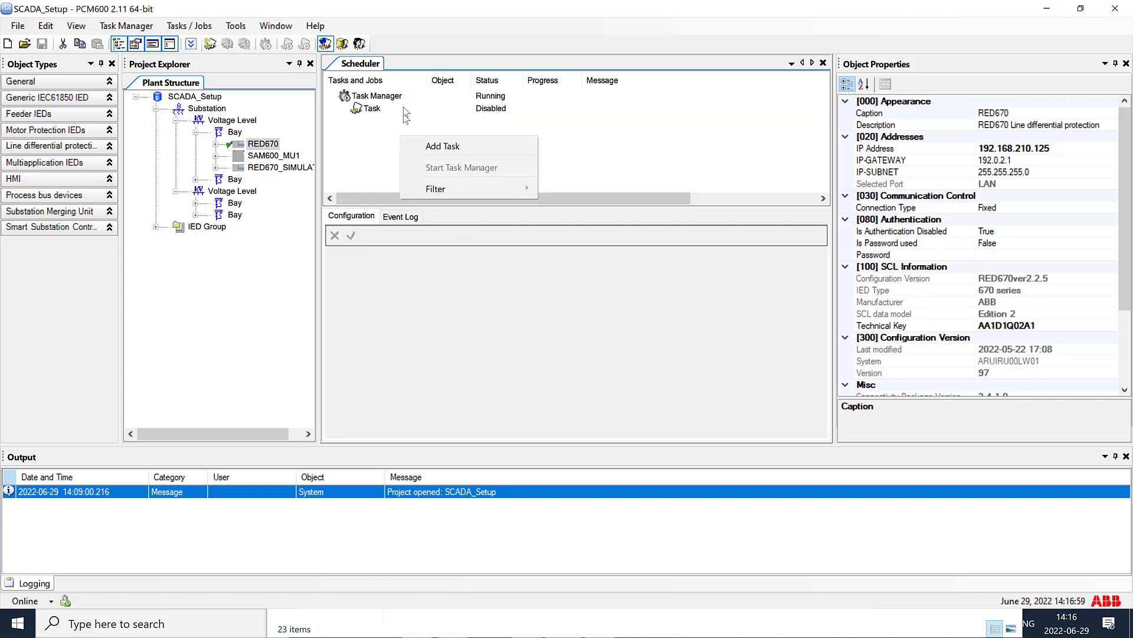
pyautogui.click(403, 109)
pyautogui.rightClick(405, 108)
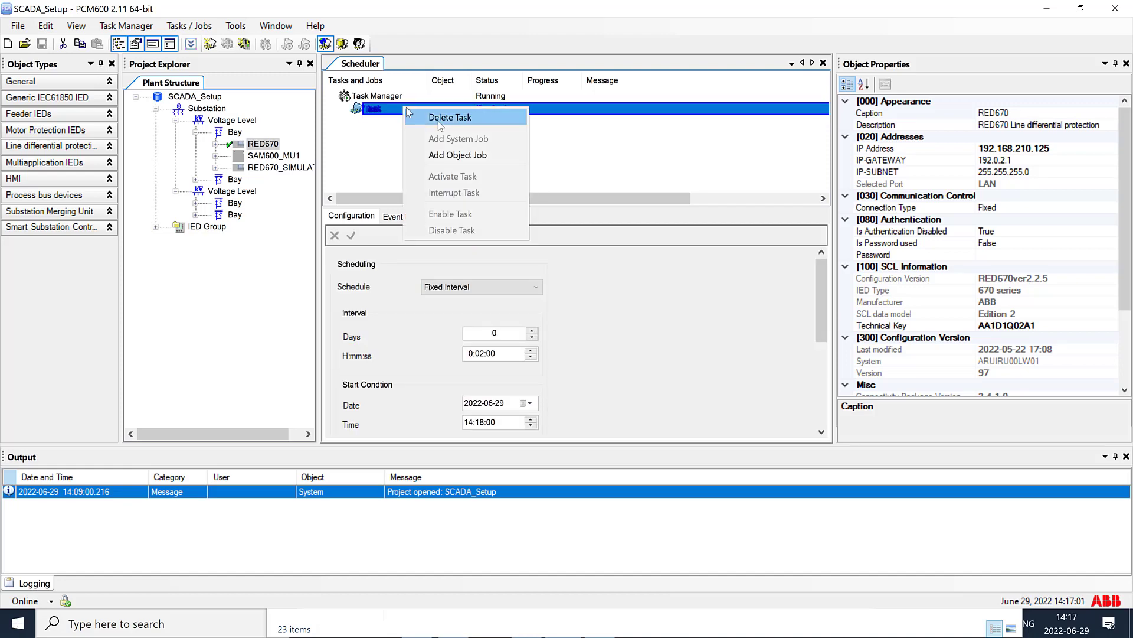
pyautogui.click(466, 156)
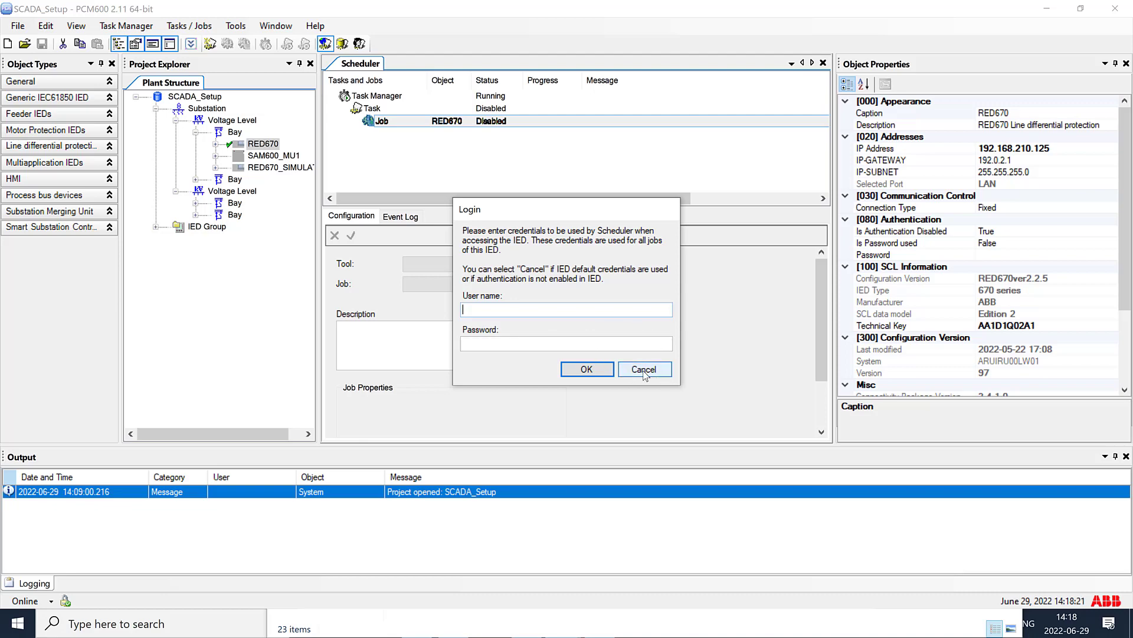
pyautogui.click(643, 370)
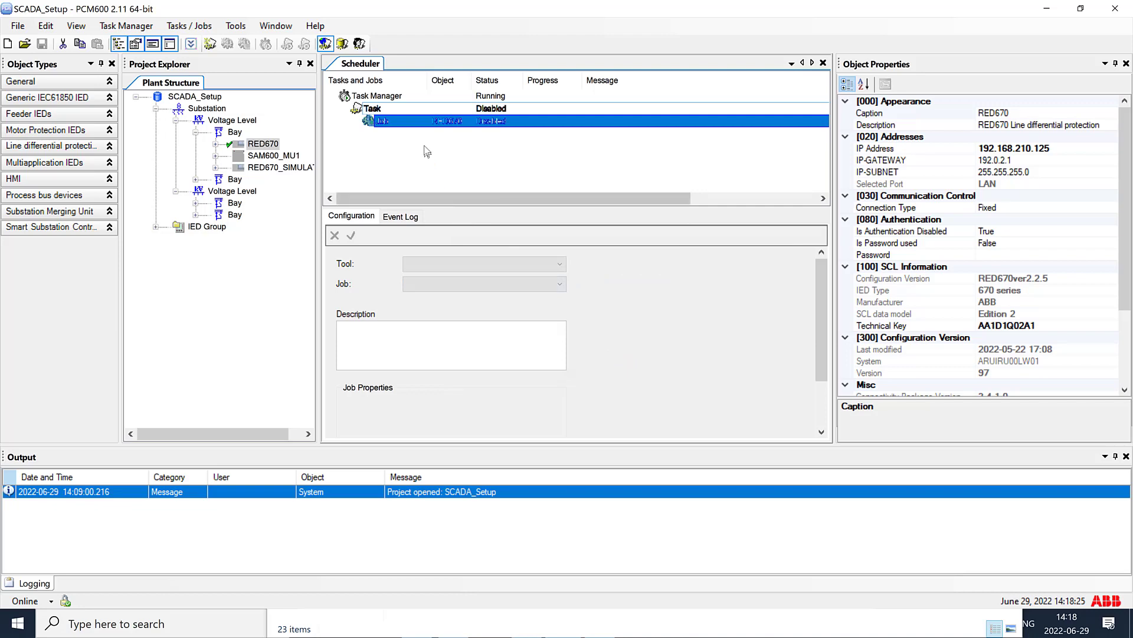
# Configure the job with the Disturbance Handling tool and the Read new recordings job, and save it.
pyautogui.click(421, 122)
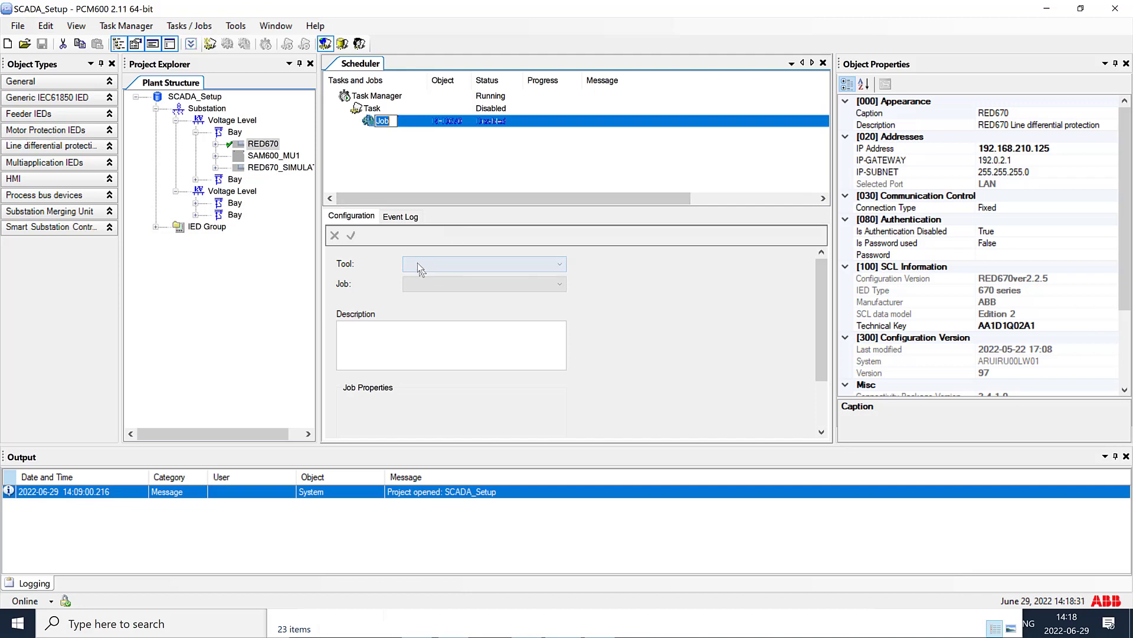
pyautogui.click(437, 267)
pyautogui.click(439, 278)
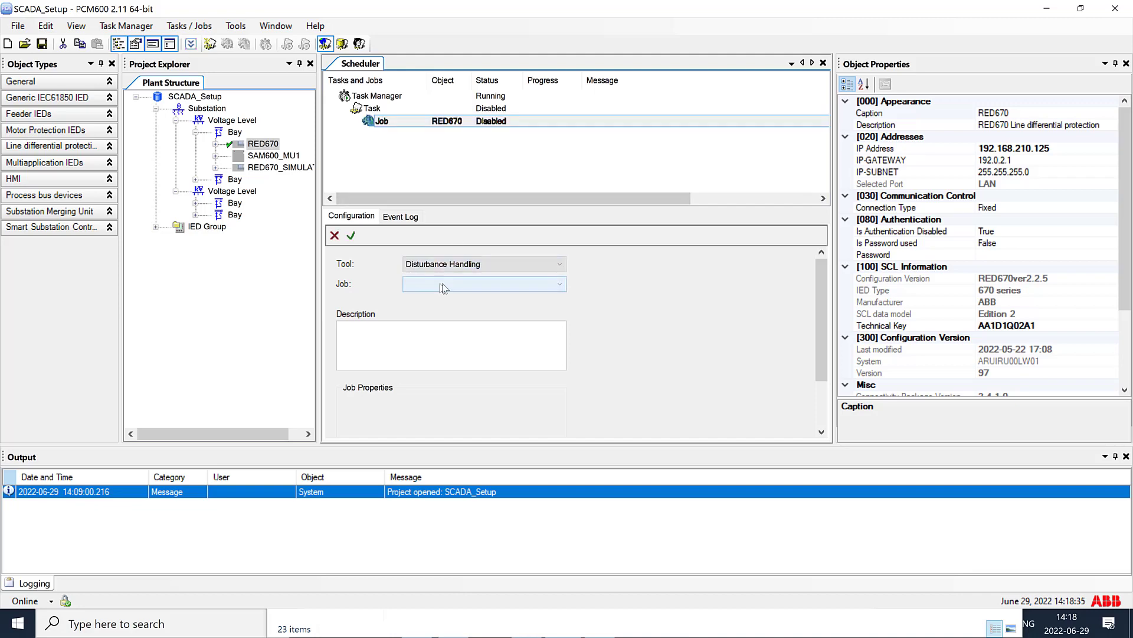
pyautogui.click(442, 285)
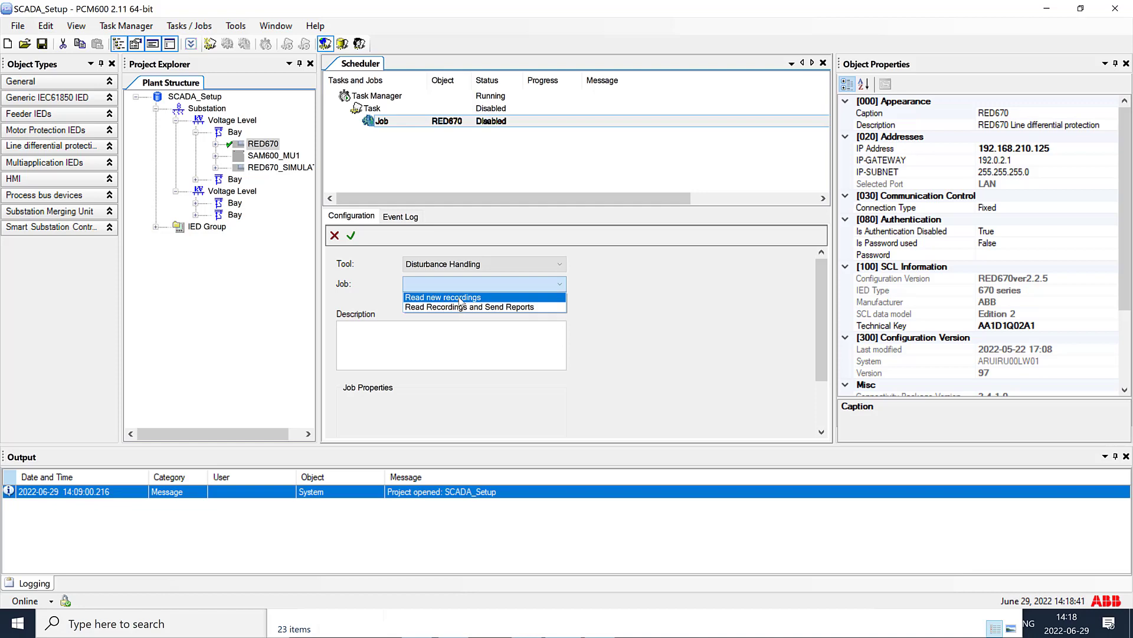
pyautogui.click(459, 296)
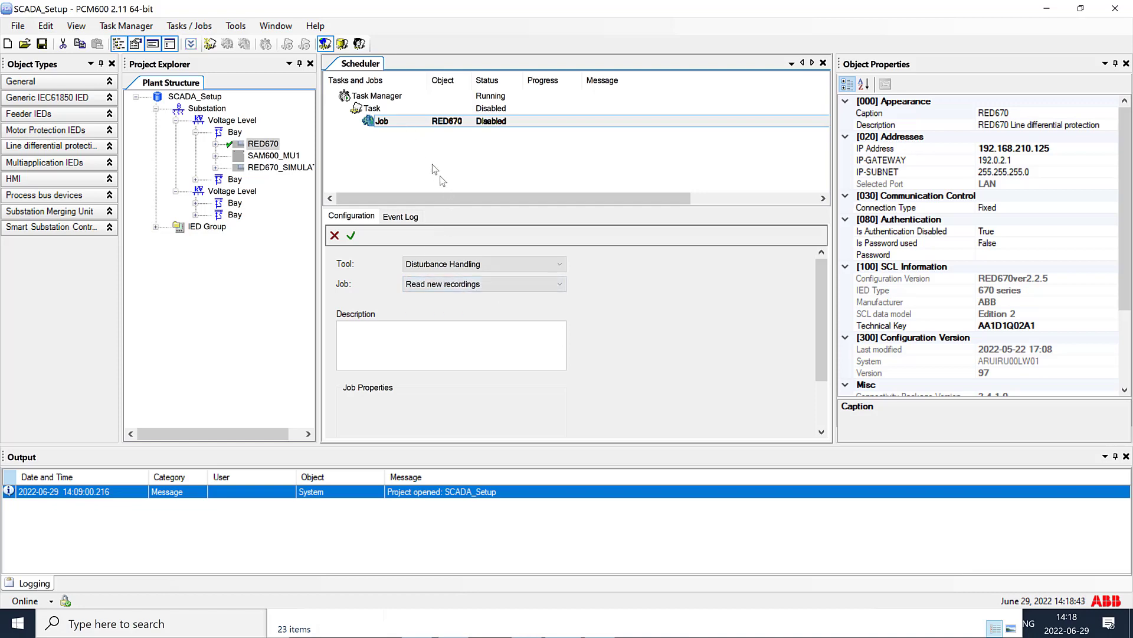
pyautogui.click(394, 218)
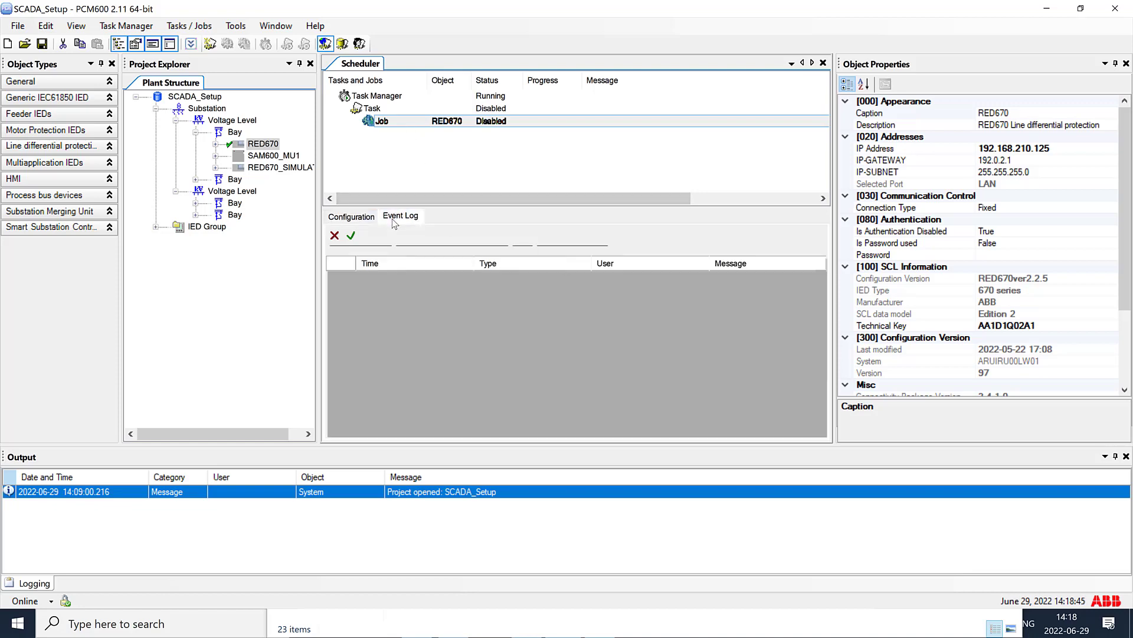
pyautogui.click(362, 218)
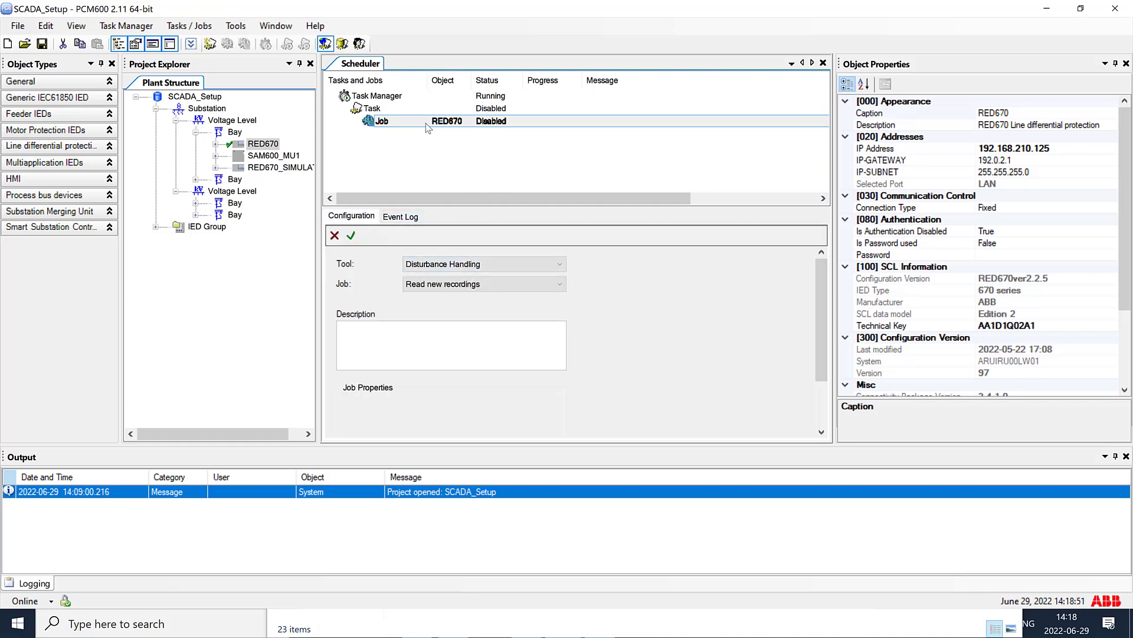
pyautogui.click(394, 110)
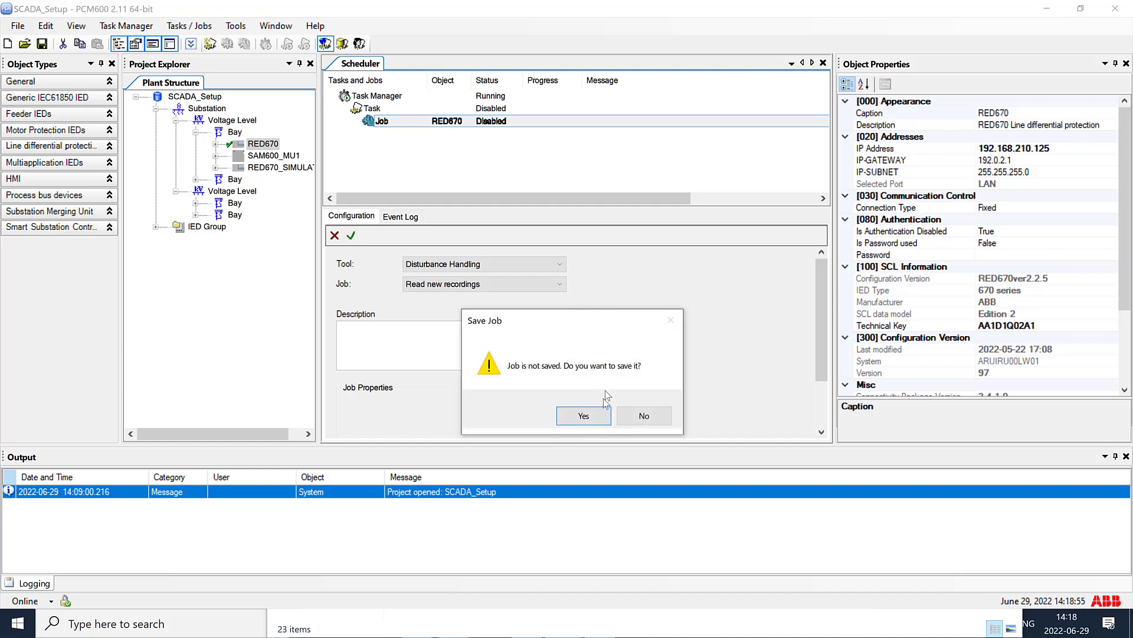
pyautogui.click(596, 417)
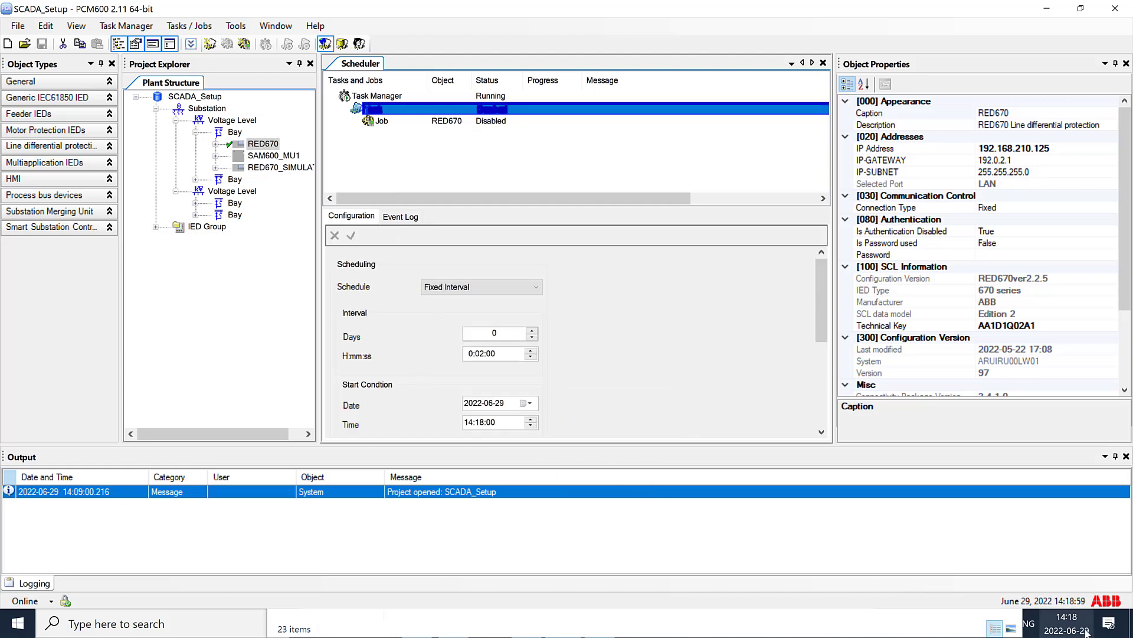
# Set the task's start time to 14:20:00, save the change and enable the task.
pyautogui.click(481, 422)
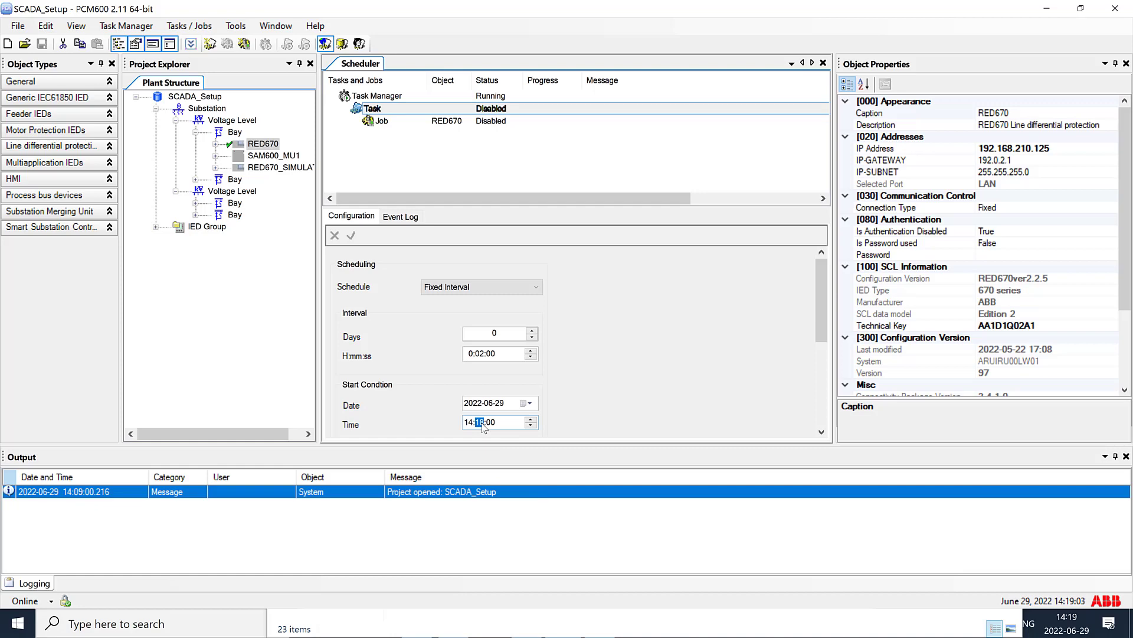
pyautogui.write('20')
pyautogui.click(351, 236)
pyautogui.rightClick(421, 109)
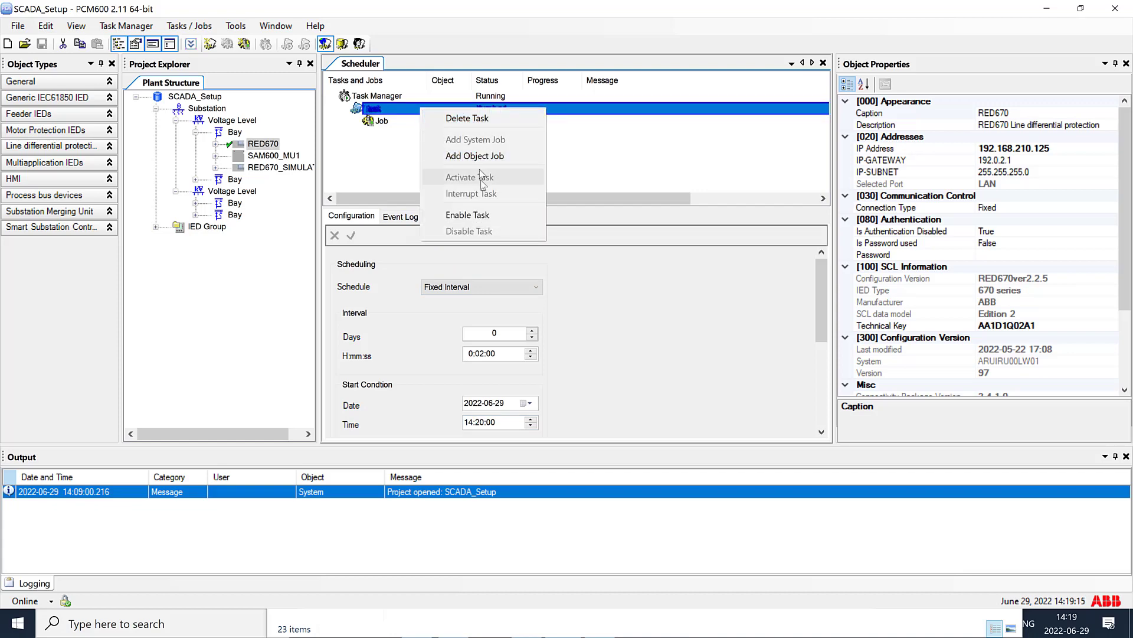
pyautogui.click(483, 215)
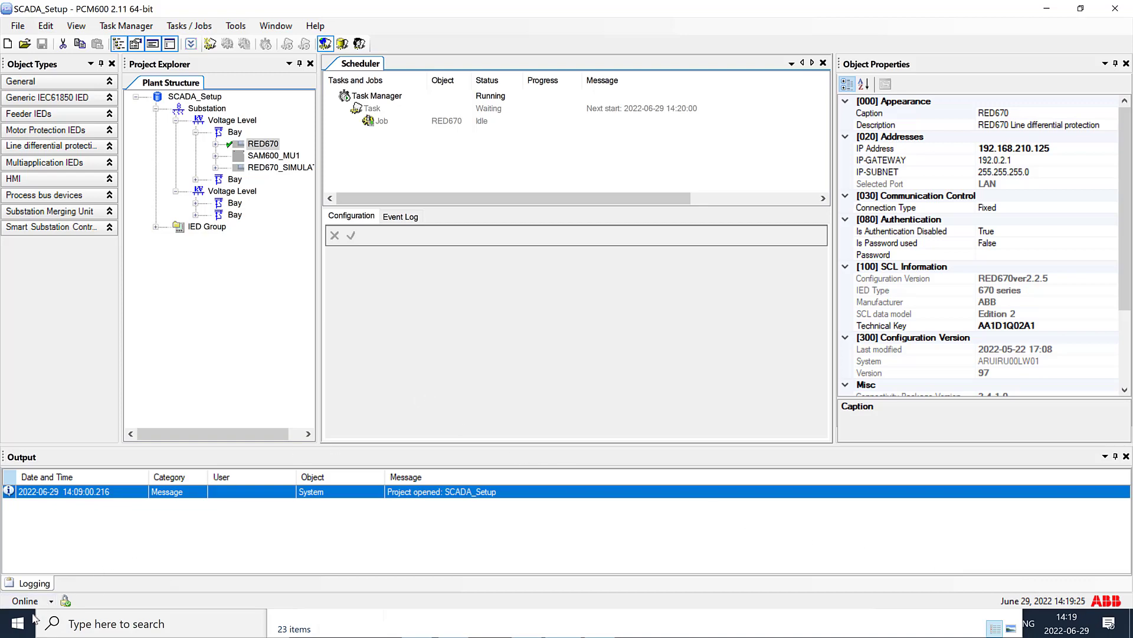
# Open Wireshark, start a live capture on the Inbuild Ethernet AP interface, and return to PCM600 with the capture running.
pyautogui.click(18, 632)
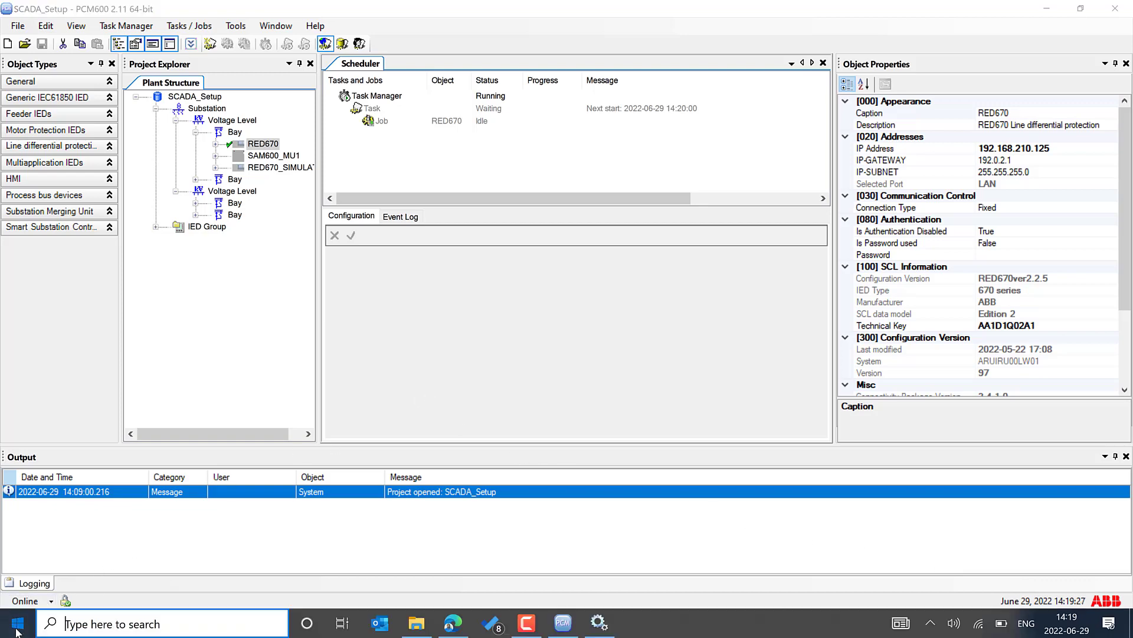
pyautogui.write('wire')
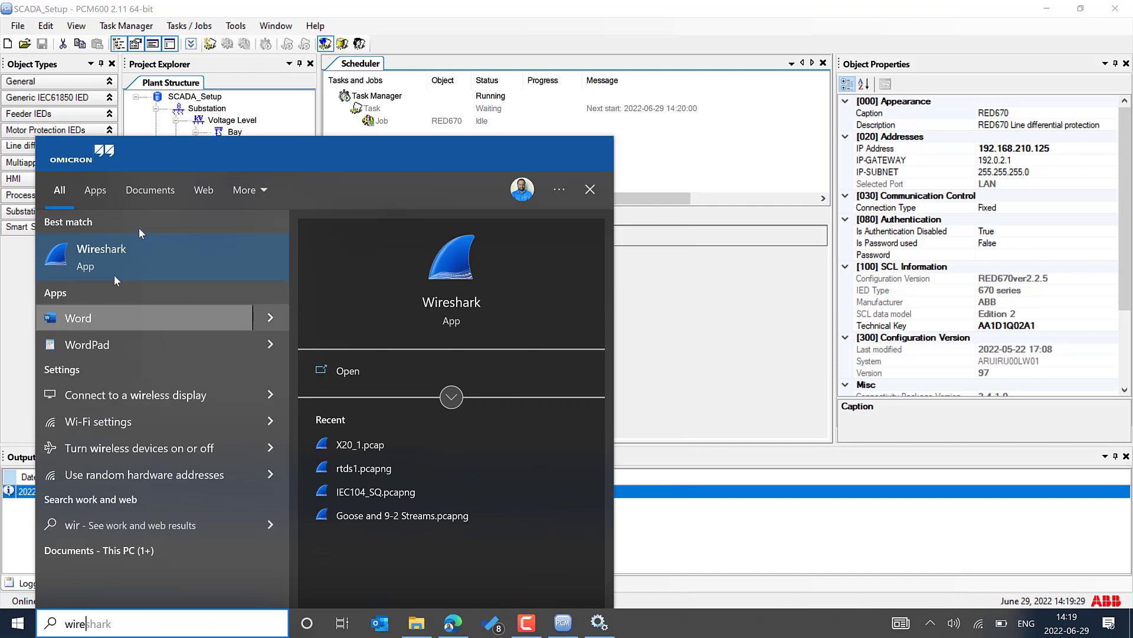
pyautogui.click(140, 257)
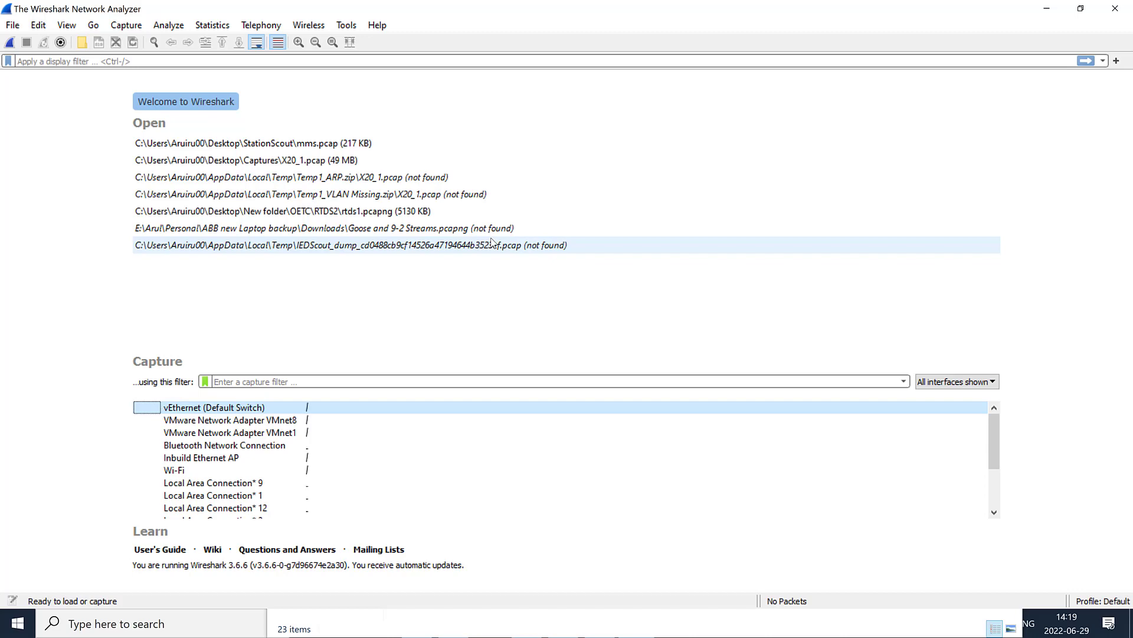
pyautogui.doubleClick(279, 458)
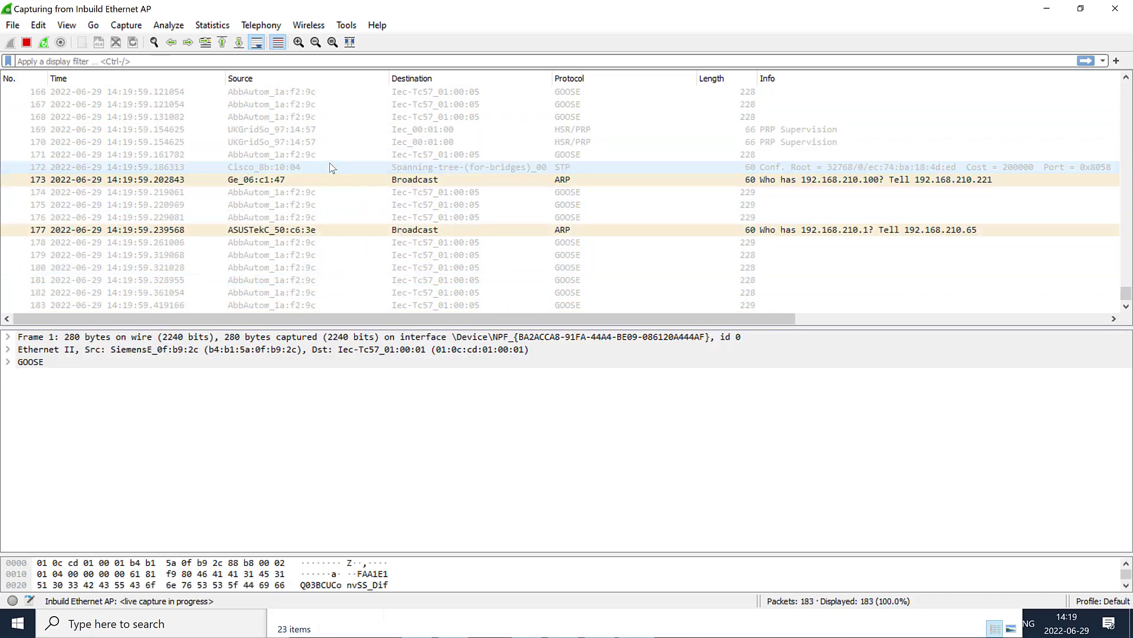
pyautogui.scroll(5, 362, 184)
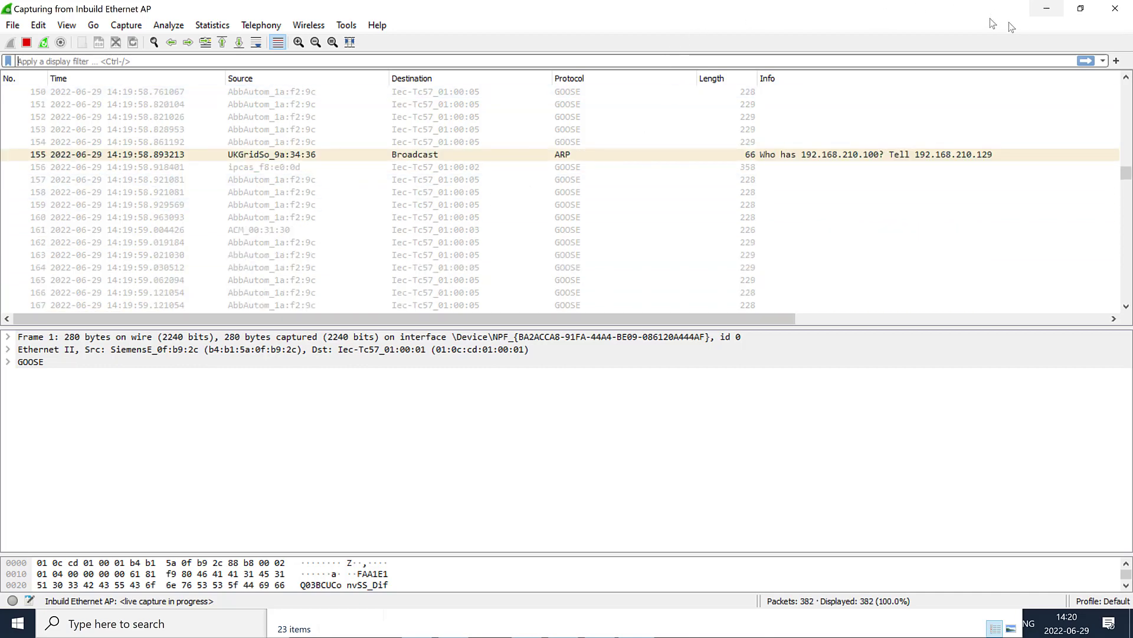
pyautogui.click(1046, 8)
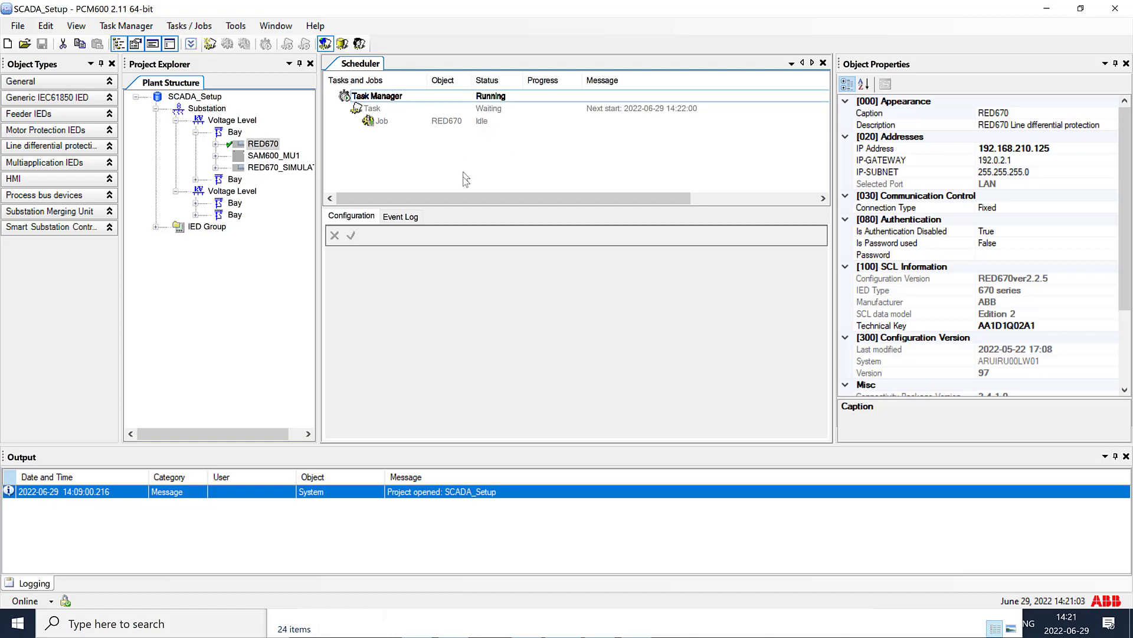
# Examine the Scheduler event log for the task and its job, widening the log to read the messages.
pyautogui.click(406, 218)
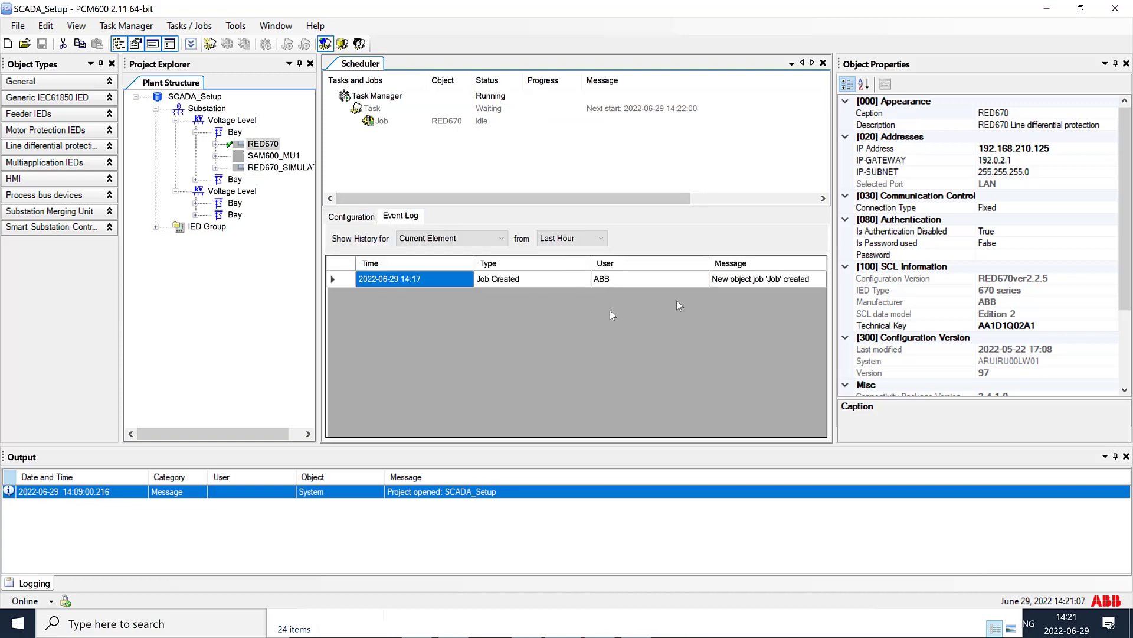
pyautogui.click(333, 280)
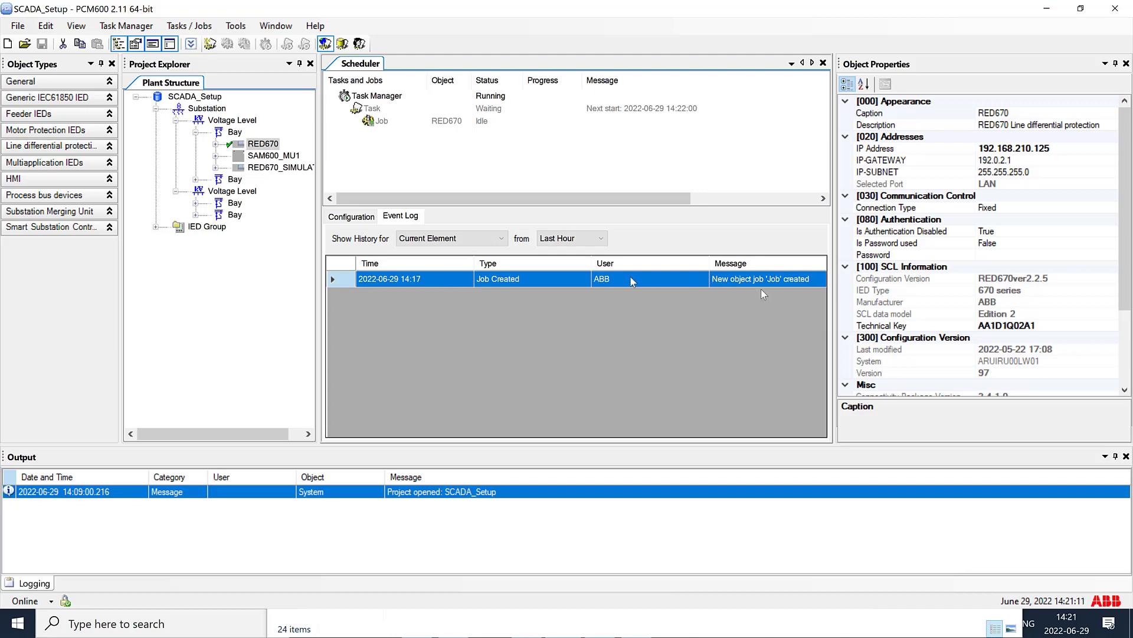
pyautogui.click(351, 217)
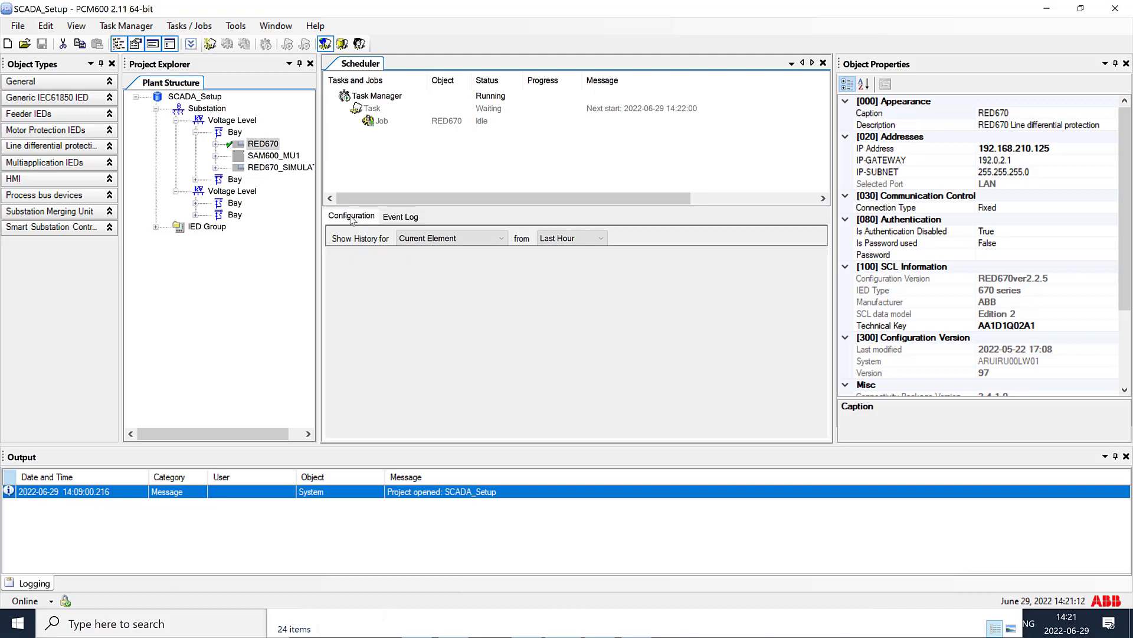
pyautogui.click(391, 110)
pyautogui.click(401, 216)
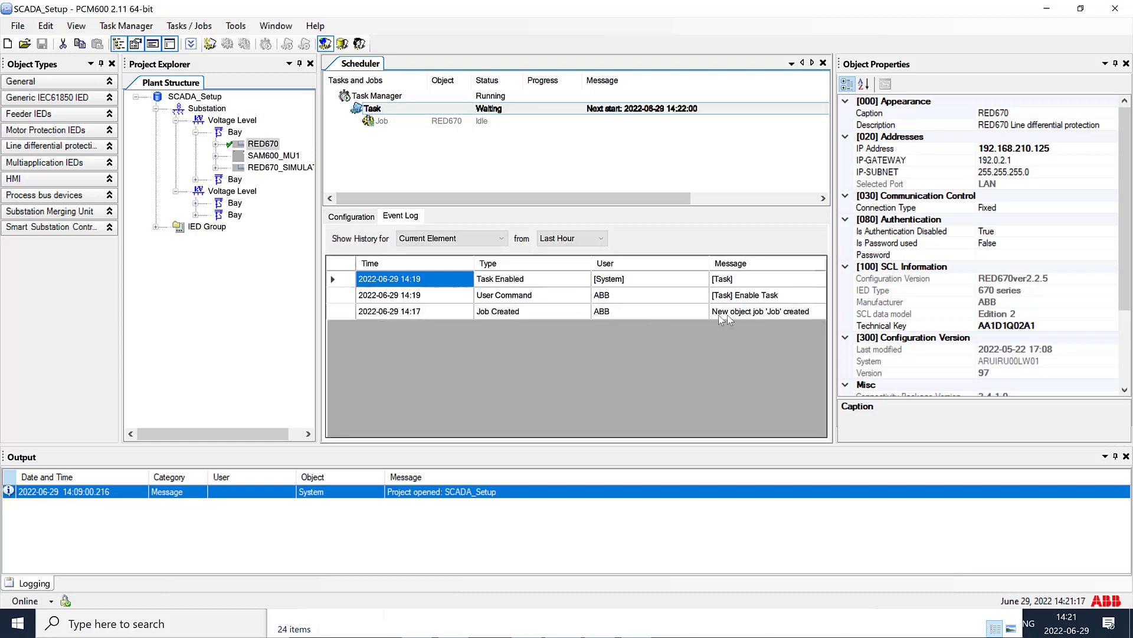
pyautogui.click(441, 120)
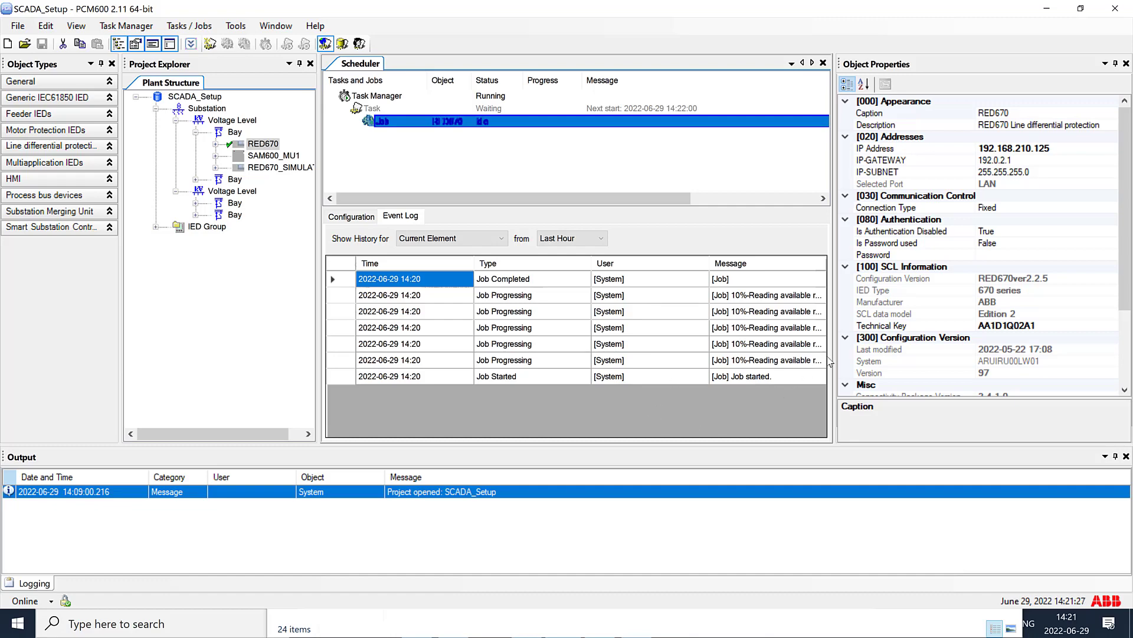
pyautogui.moveTo(973, 353)
pyautogui.mouseDown()
pyautogui.moveTo(941, 352)
pyautogui.moveTo(982, 350)
pyautogui.mouseUp()
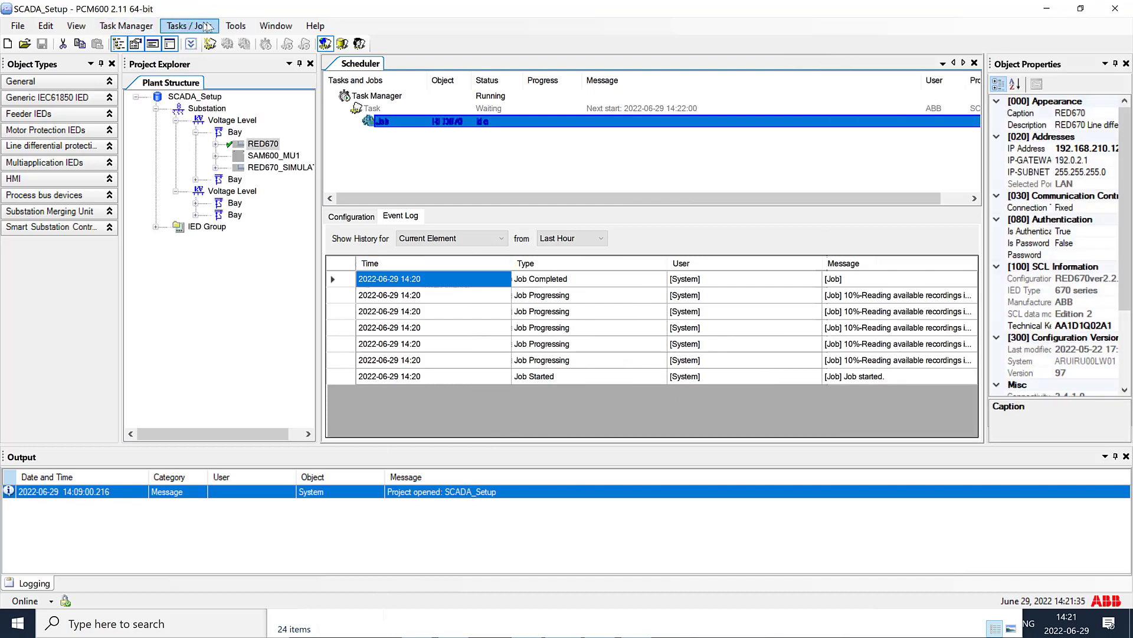
# Copy the recordings folder path from the Disturbance Handling options and open that folder in File Explorer.
pyautogui.click(231, 26)
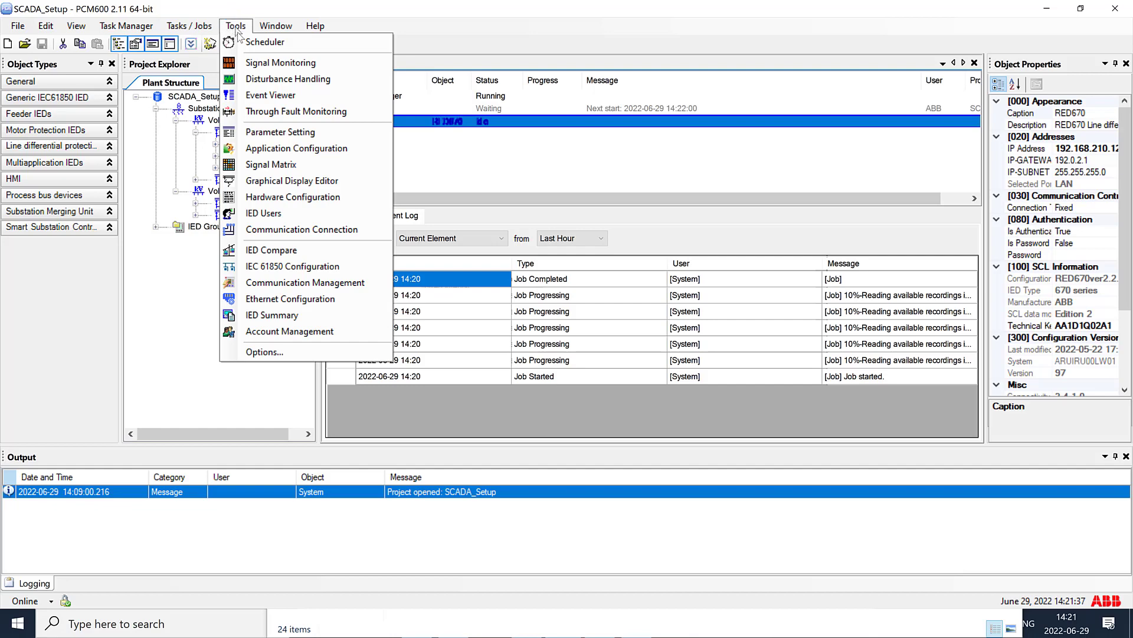
pyautogui.click(264, 353)
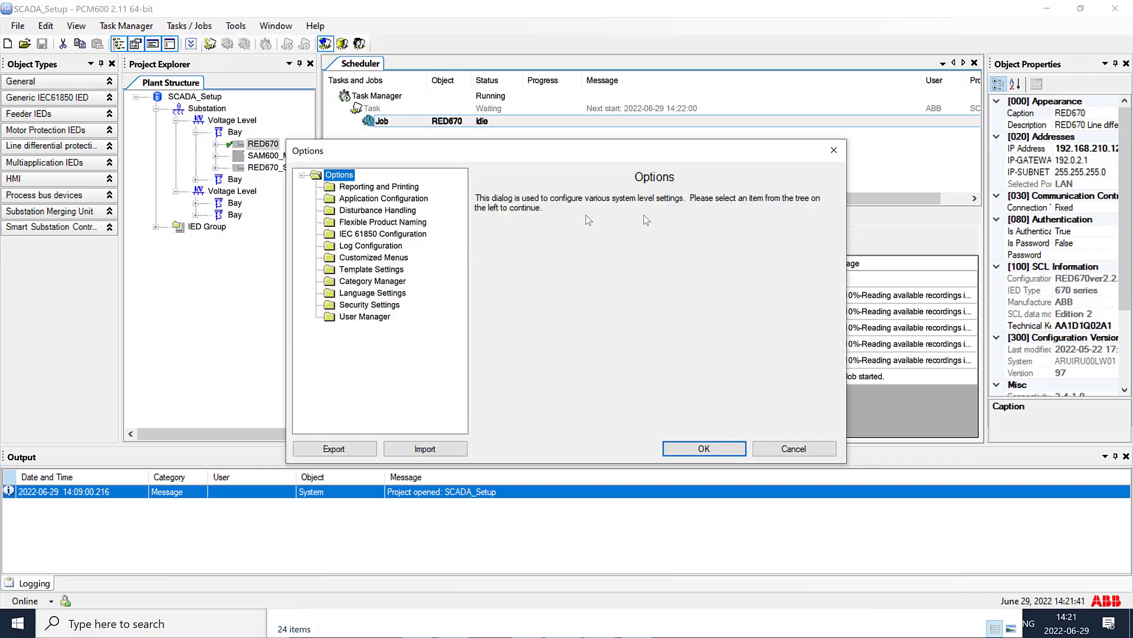
pyautogui.click(407, 211)
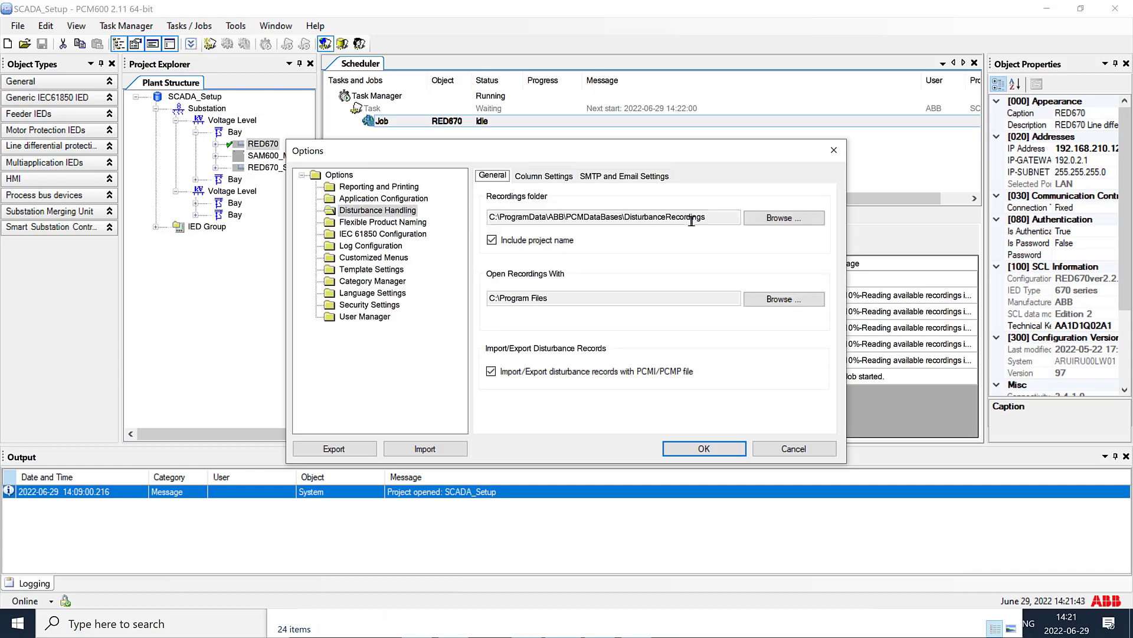
pyautogui.moveTo(703, 218); pyautogui.dragTo(472, 210)
pyautogui.hotkey('ctrl', 'c')
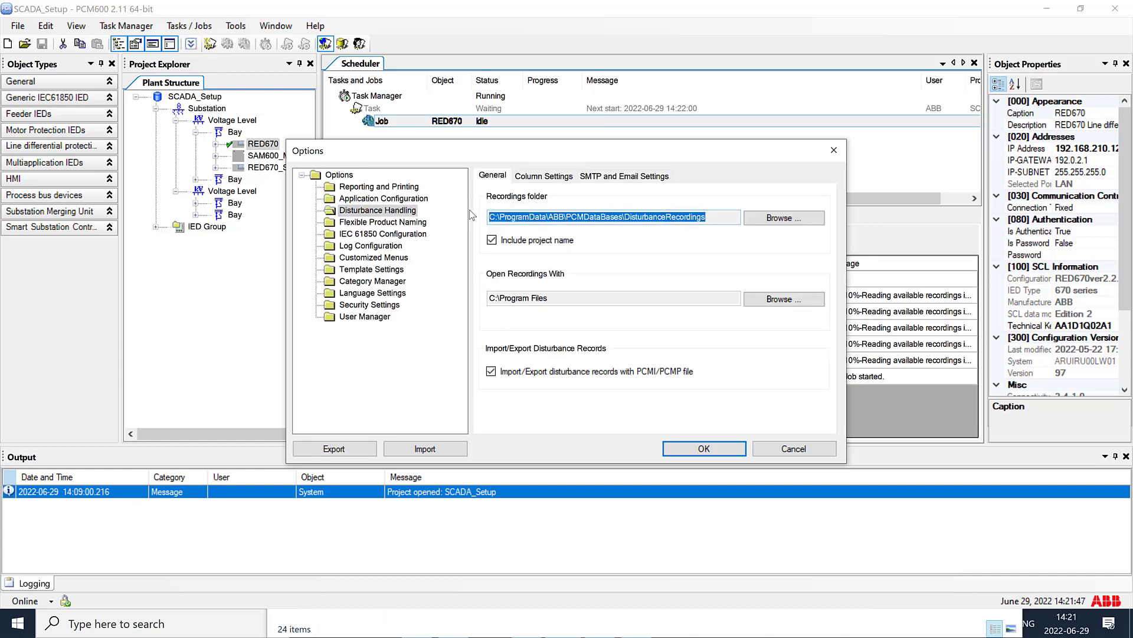
pyautogui.press('super+r')
pyautogui.hotkey('ctrl', 'v')
pyautogui.press('Return')
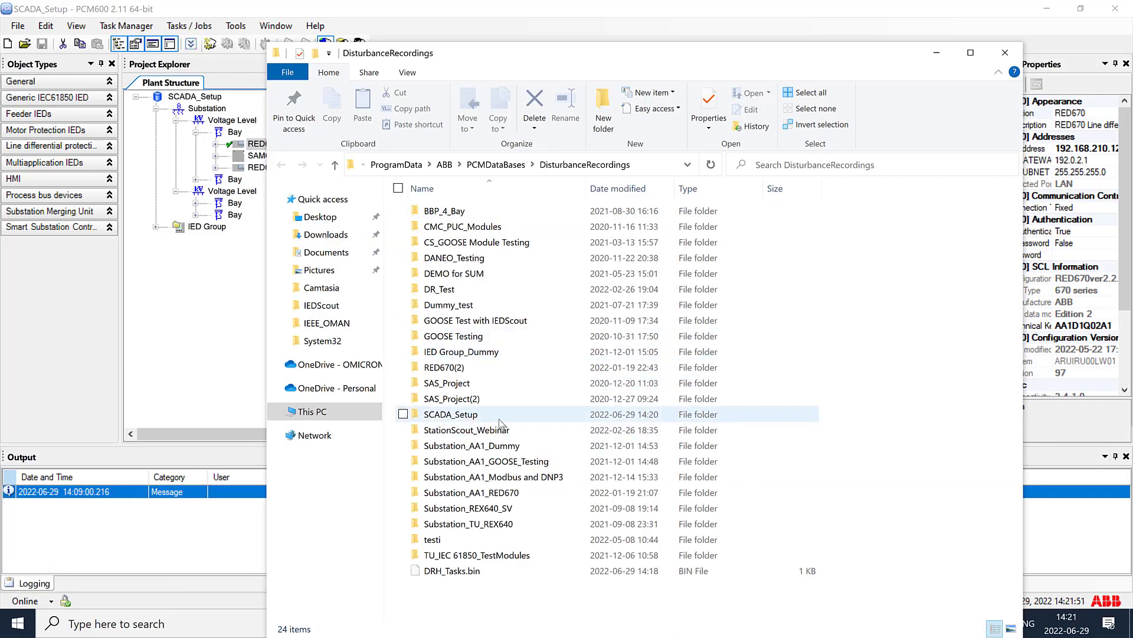
# Browse through SCADA_Setup, Substation_AA1, Voltage Level_D1 and Bay_Q02 to the RED670_AA1D1Q02A1 folder and inspect all stored recording files.
pyautogui.doubleClick(496, 419)
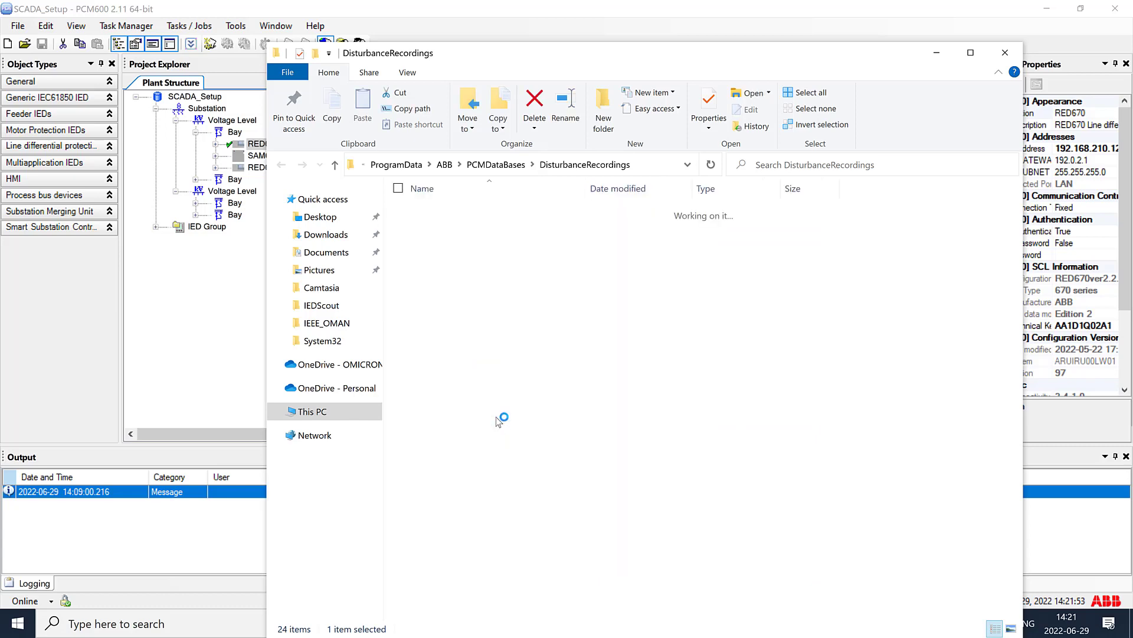
pyautogui.doubleClick(496, 212)
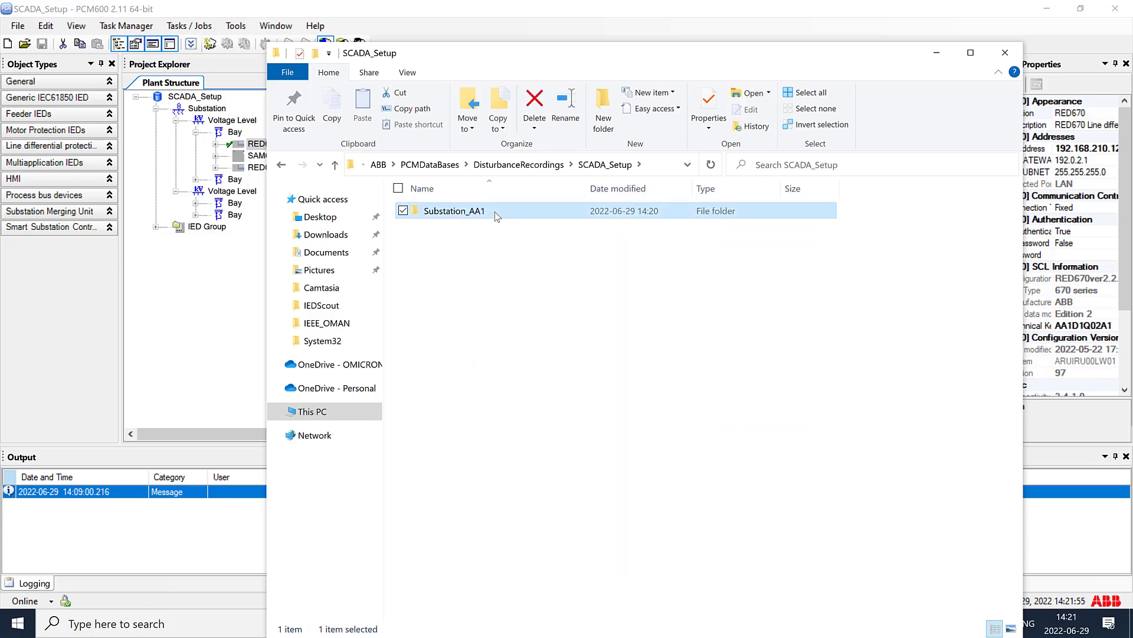
pyautogui.doubleClick(495, 213)
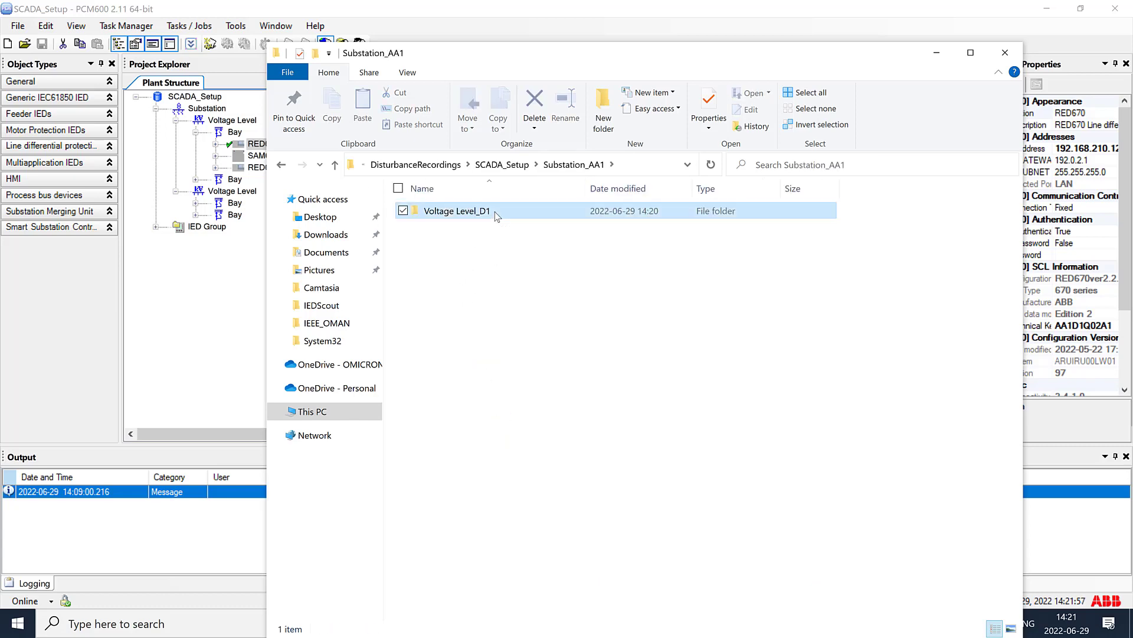
pyautogui.doubleClick(495, 212)
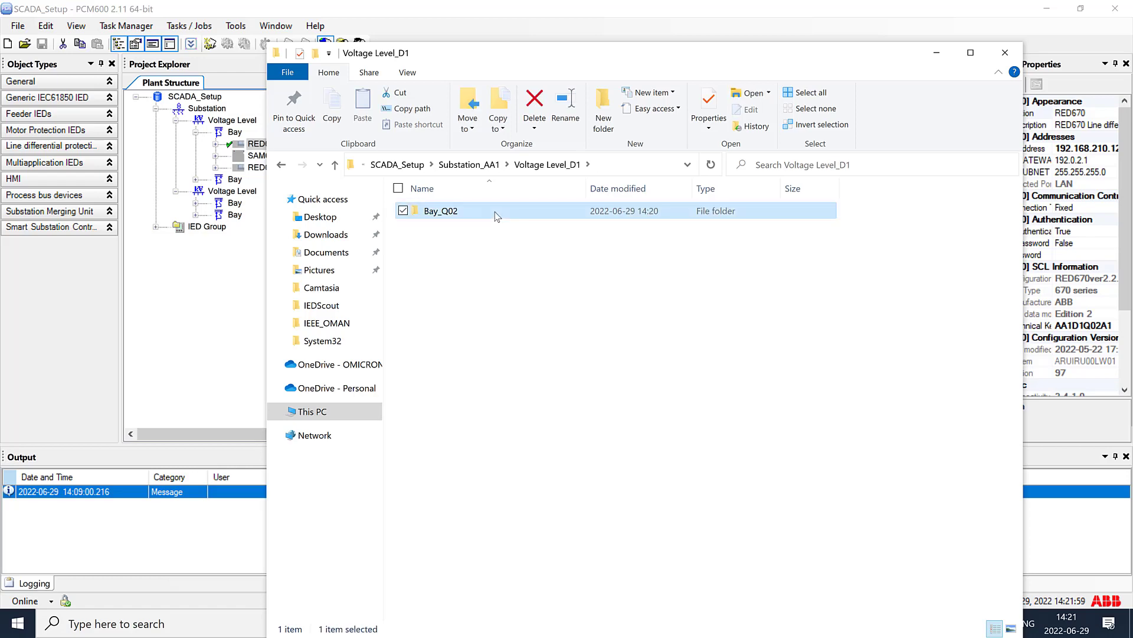
pyautogui.click(495, 211)
pyautogui.doubleClick(496, 212)
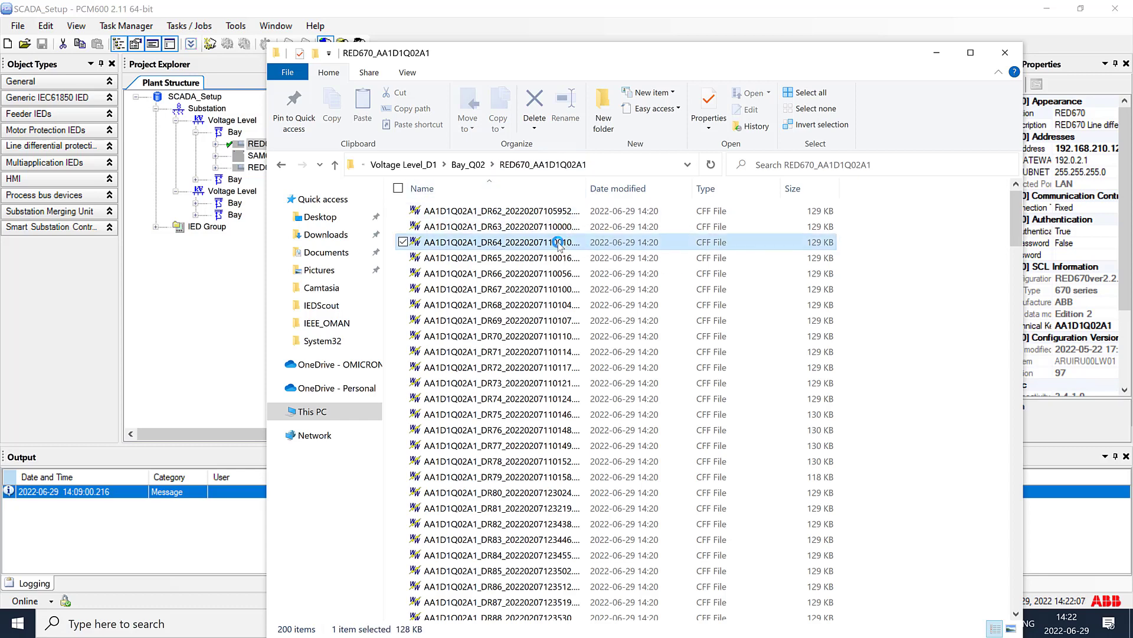
pyautogui.hotkey('ctrl', 'a')
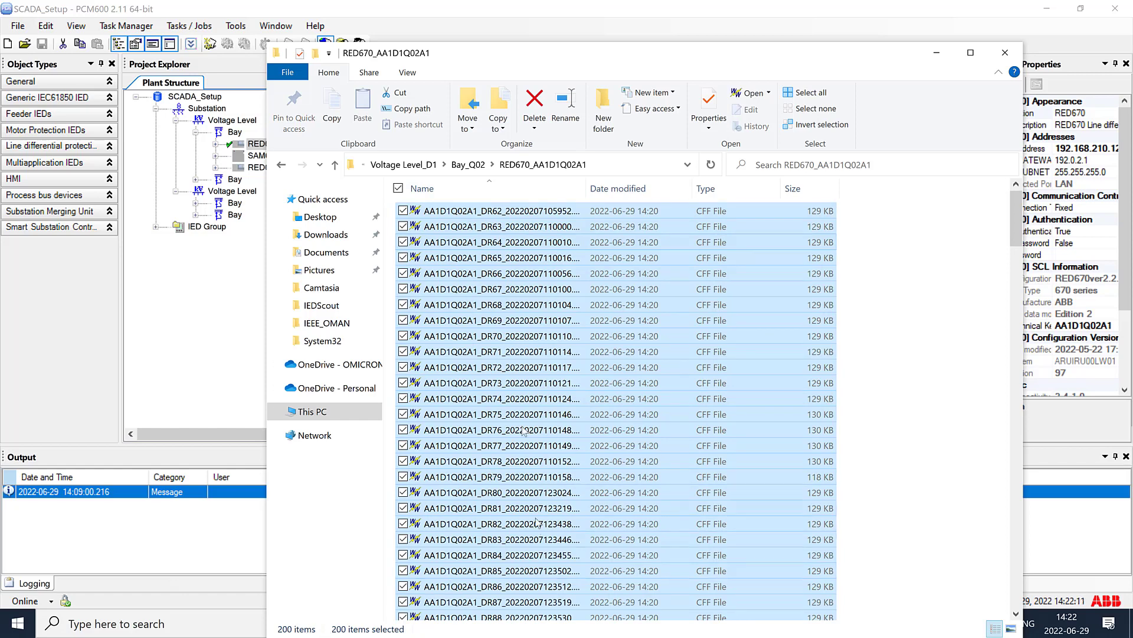
pyautogui.click(528, 276)
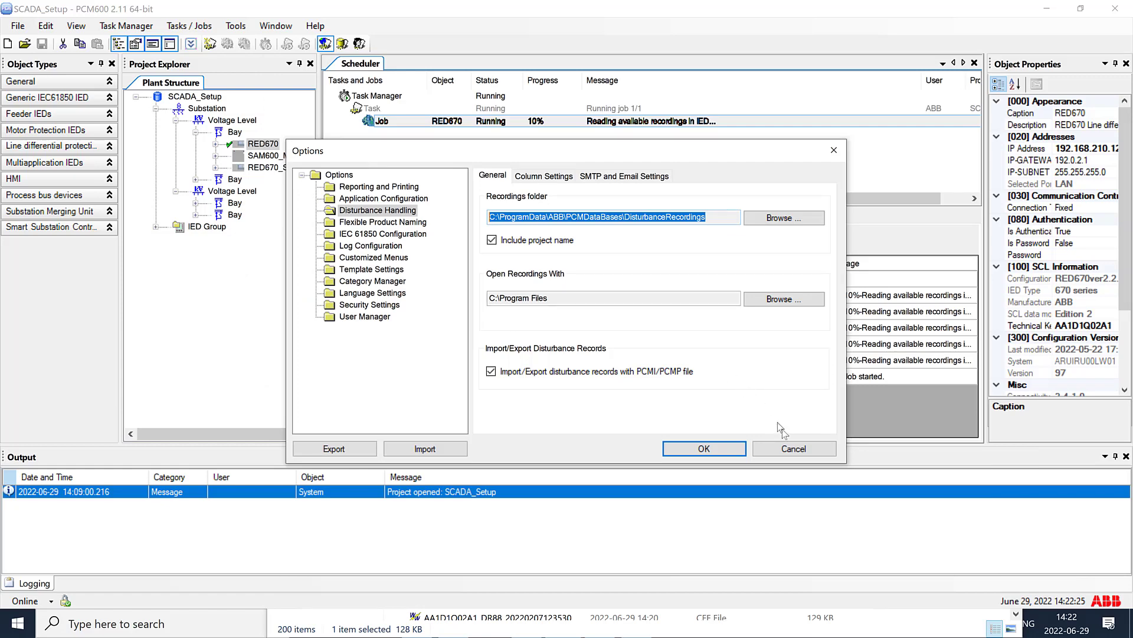
# Return to PCM600, cancel the Options dialog, close the Scheduler and open Disturbance Handling for the RED670.
pyautogui.click(793, 448)
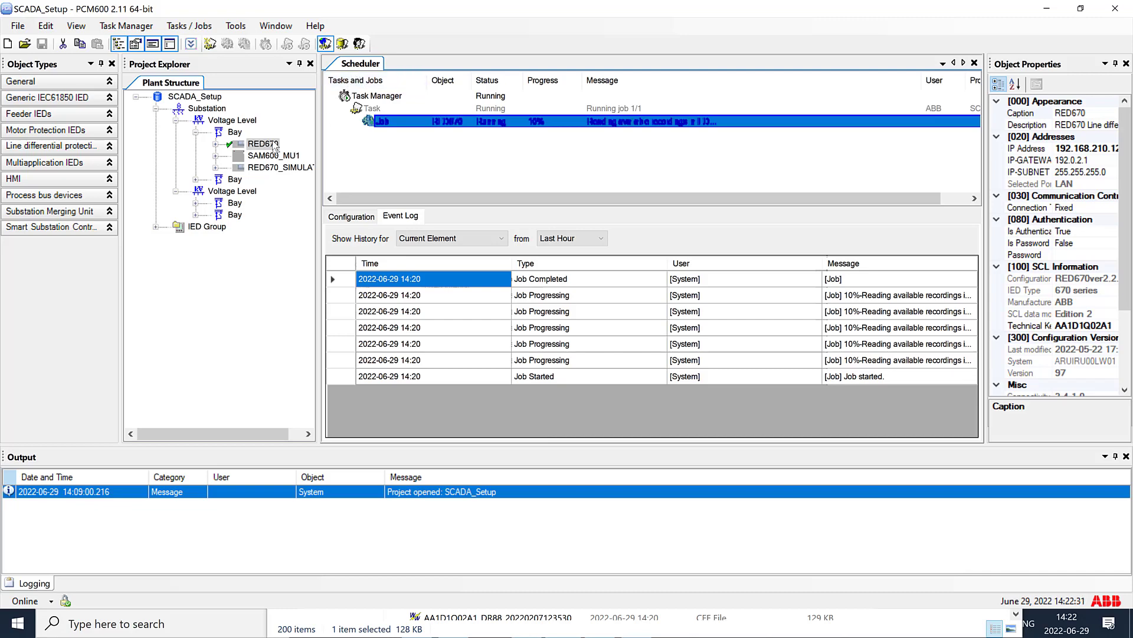
pyautogui.rightClick(364, 68)
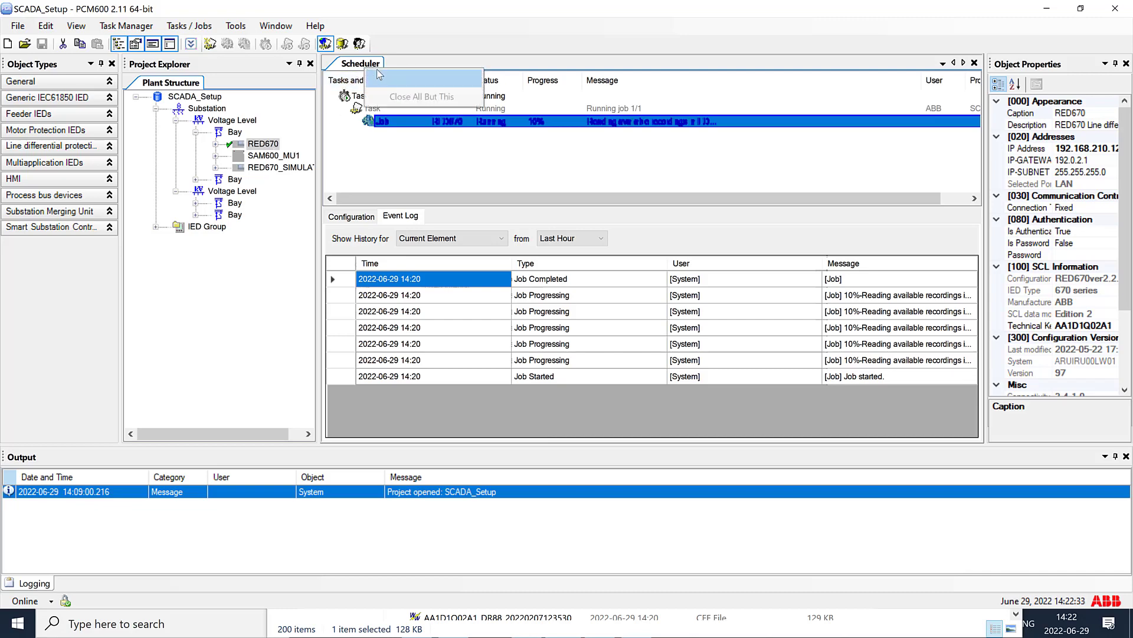
pyautogui.click(387, 79)
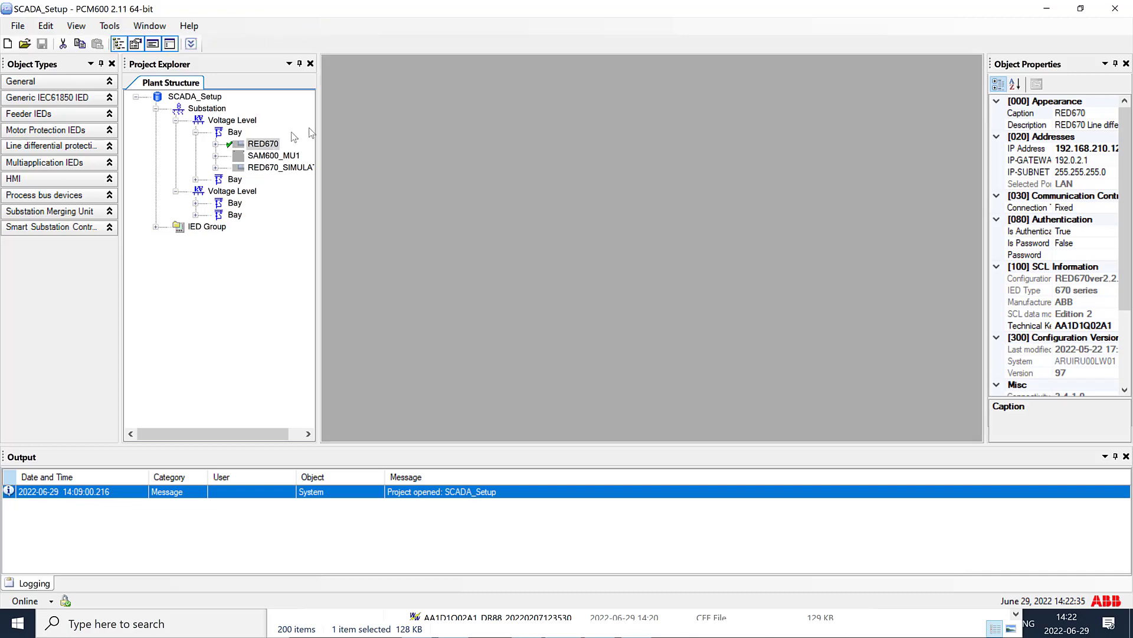
pyautogui.rightClick(255, 141)
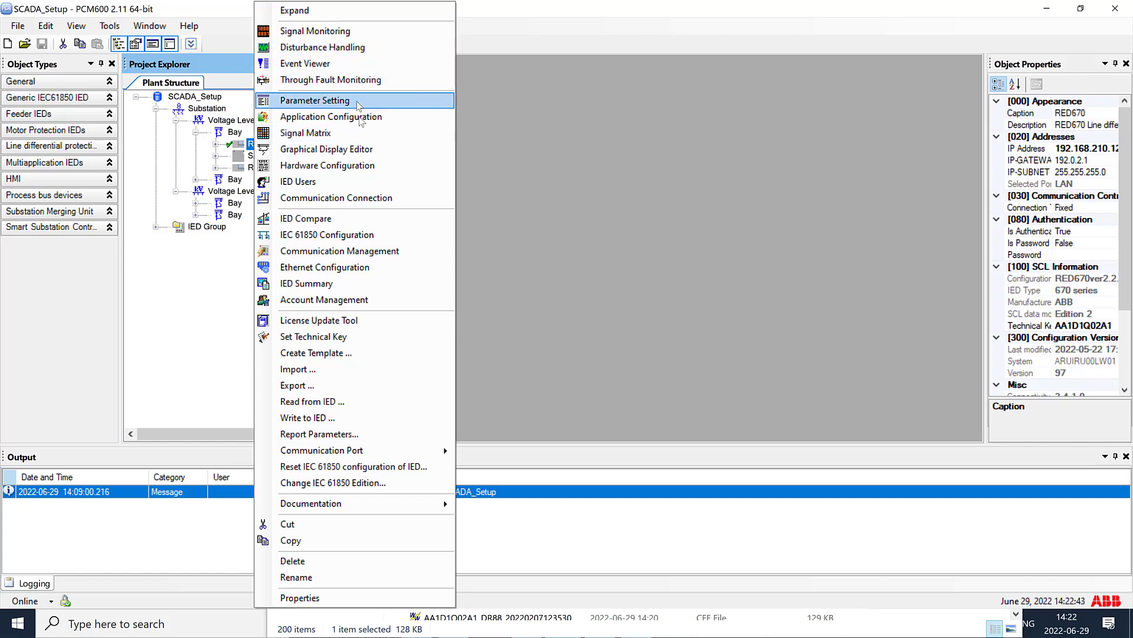
pyautogui.click(365, 55)
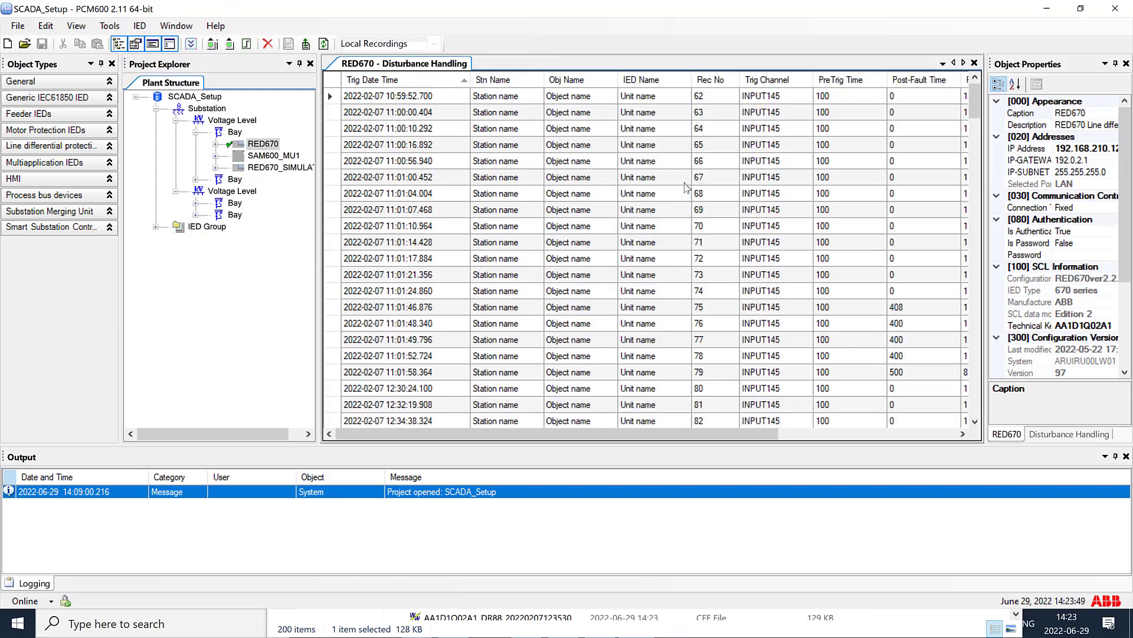
# Review the RED670's local recordings through to the end of the list, and execute a manual disturbance trigger.
pyautogui.scroll(-6, 714, 316)
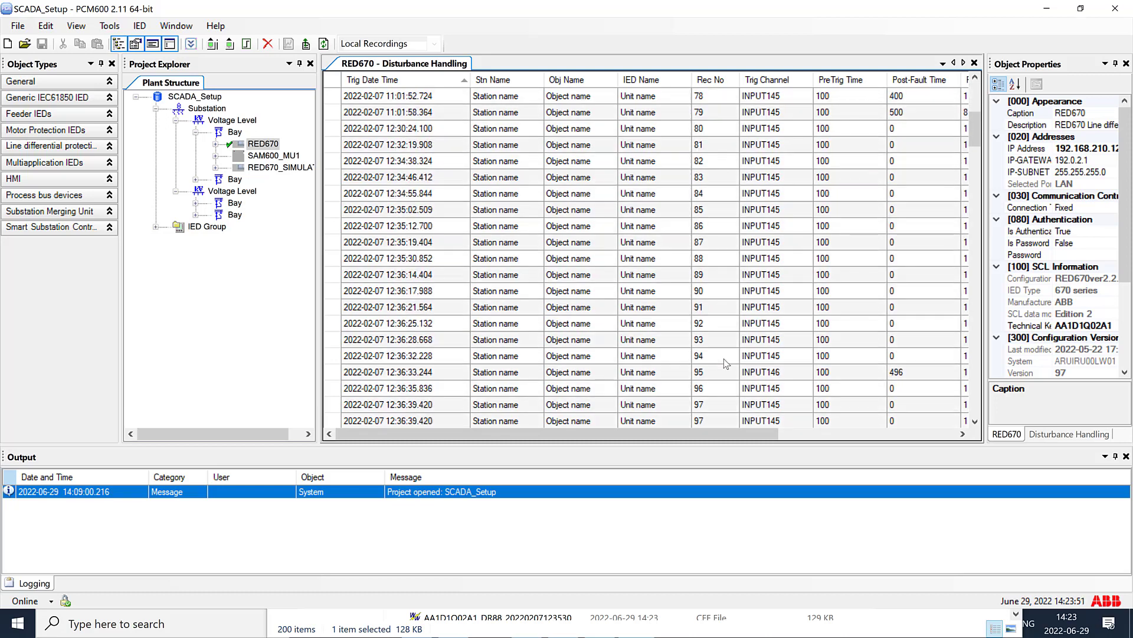
pyautogui.scroll(-5, 726, 363)
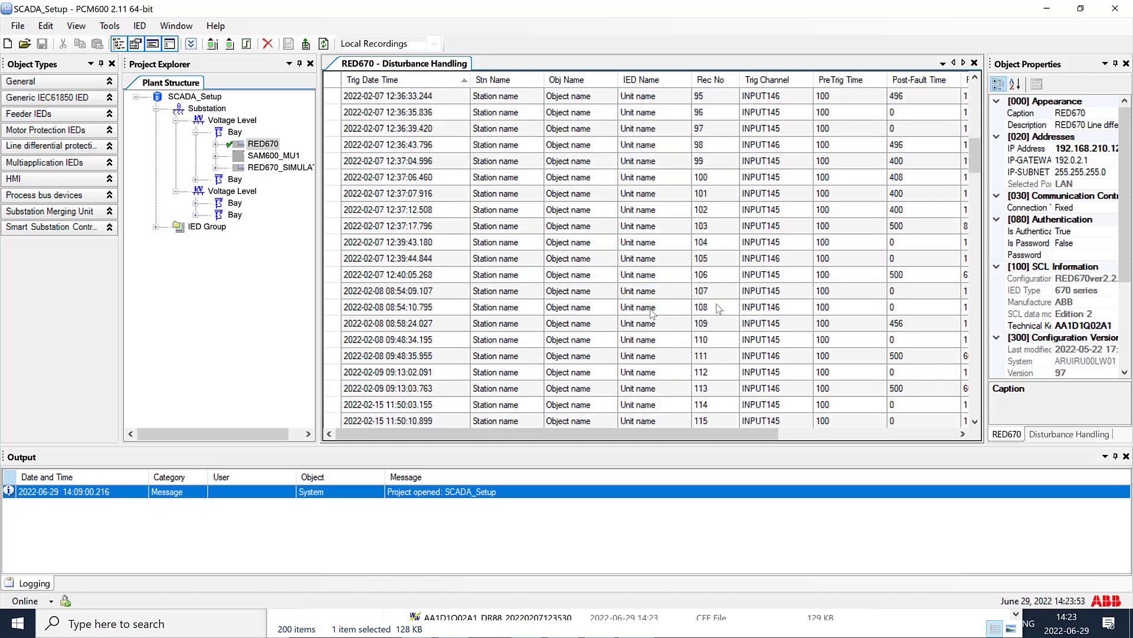
pyautogui.rightClick(754, 304)
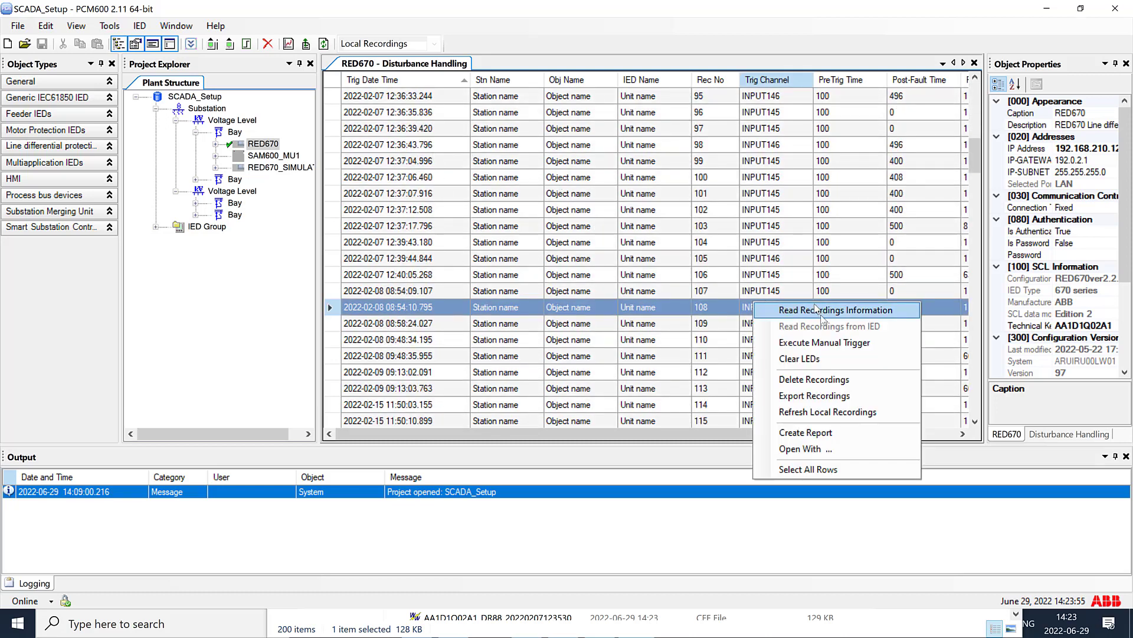
pyautogui.scroll(-1, 905, 259)
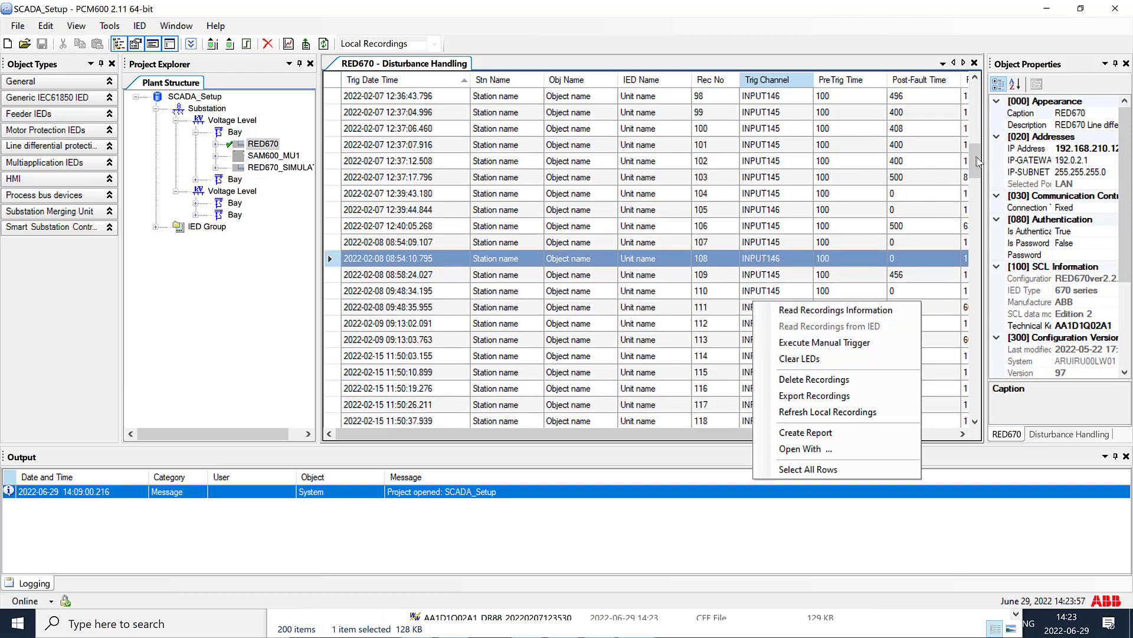
pyautogui.moveTo(974, 156); pyautogui.dragTo(974, 444)
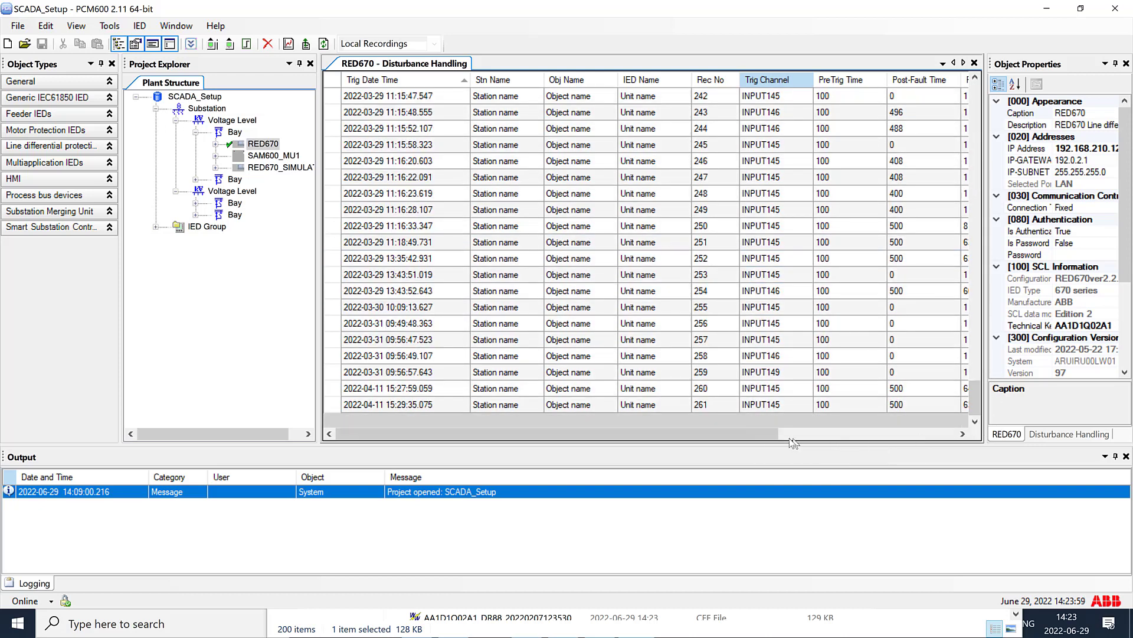
pyautogui.rightClick(747, 420)
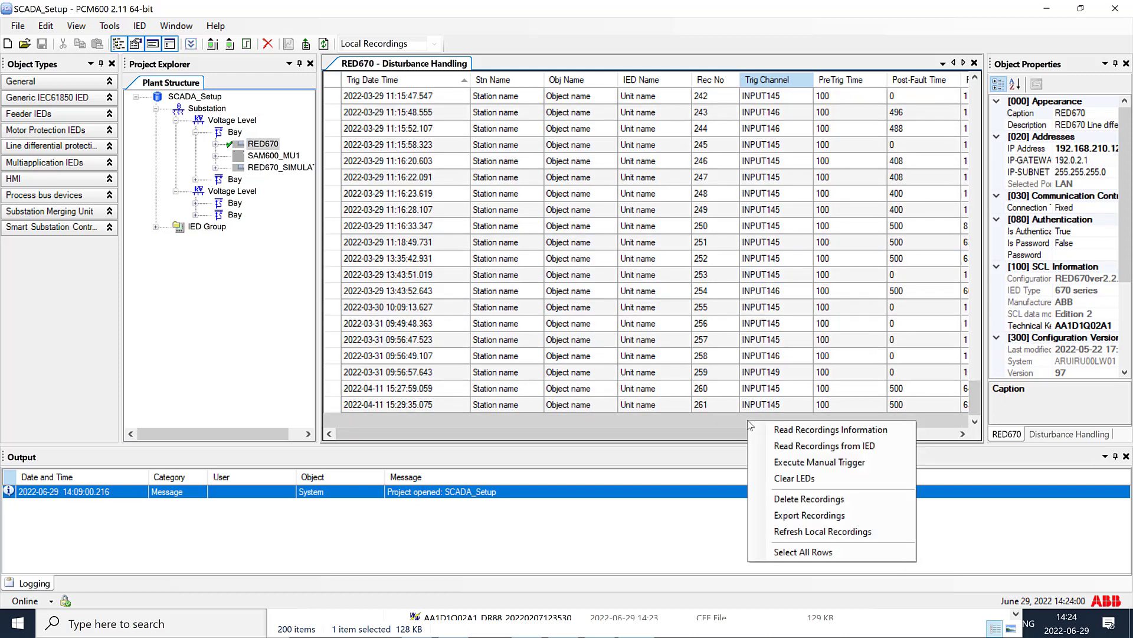
pyautogui.click(835, 466)
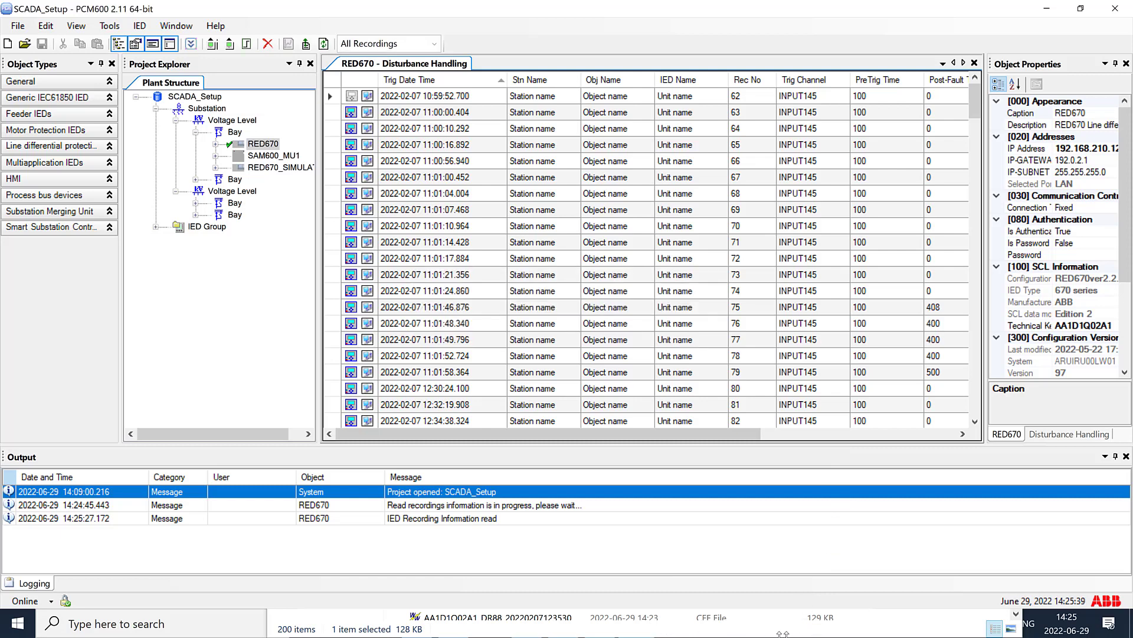
# Switch to File Explorer, refresh the RED670_AA1D1Q02A1 folder and open recording AA1D1Q02A1_DR62_20220207105952.cff in Wavewin.
pyautogui.click(866, 627)
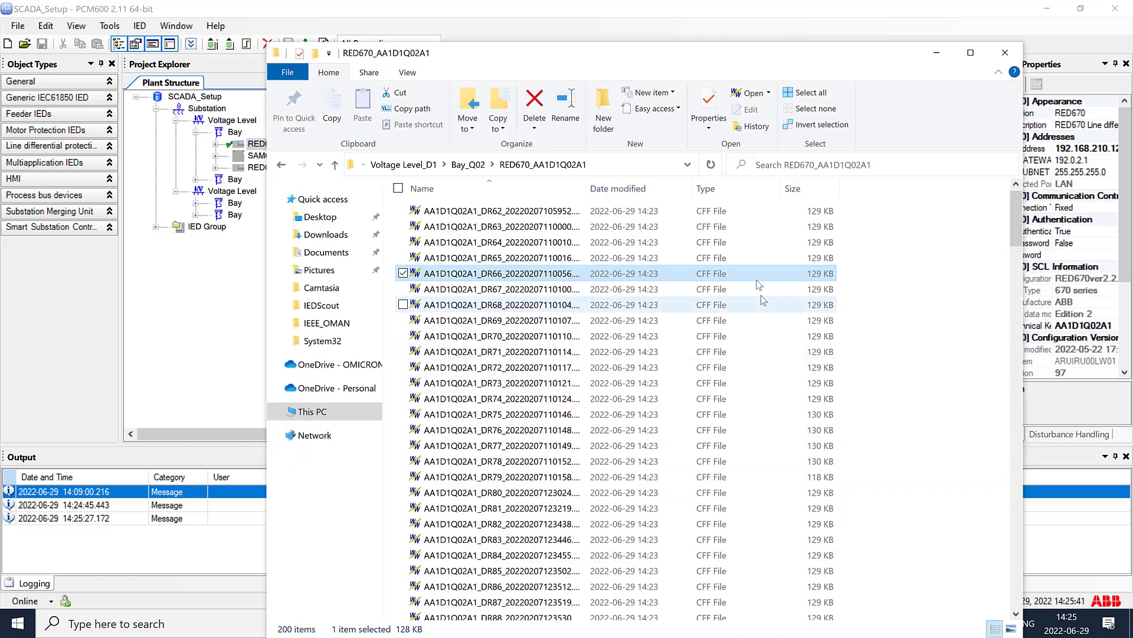
pyautogui.rightClick(904, 255)
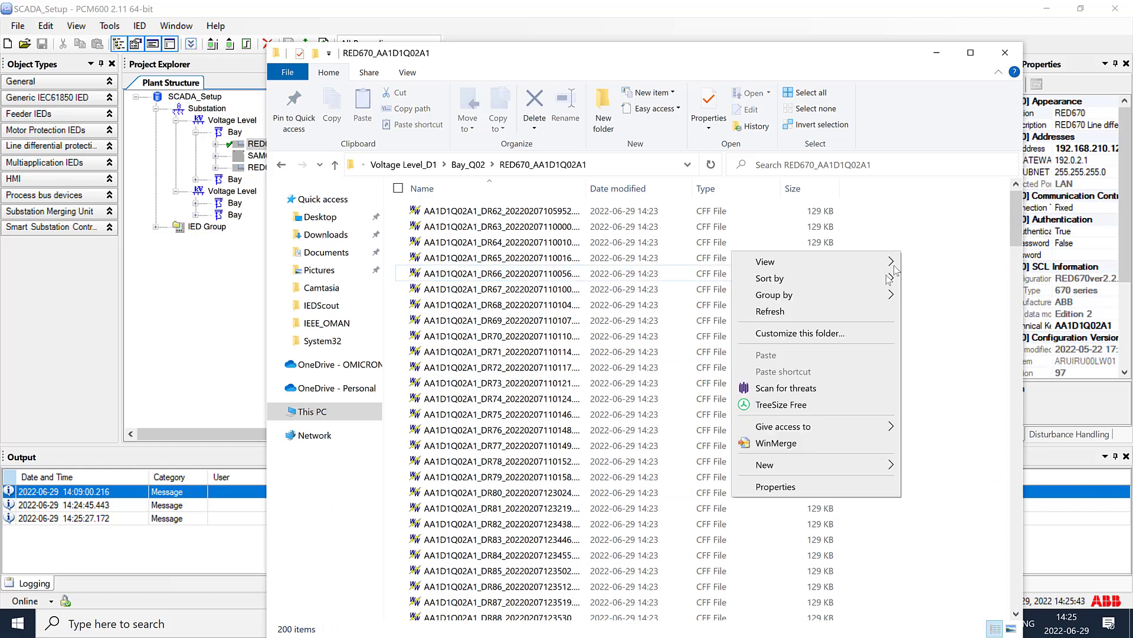
pyautogui.click(850, 312)
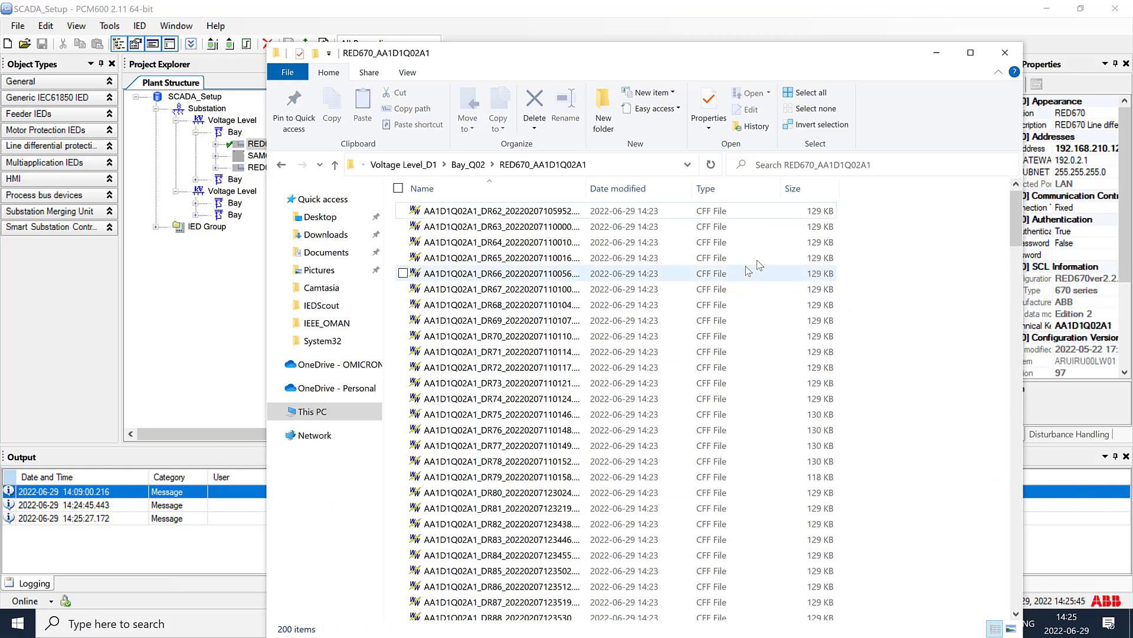
pyautogui.click(514, 214)
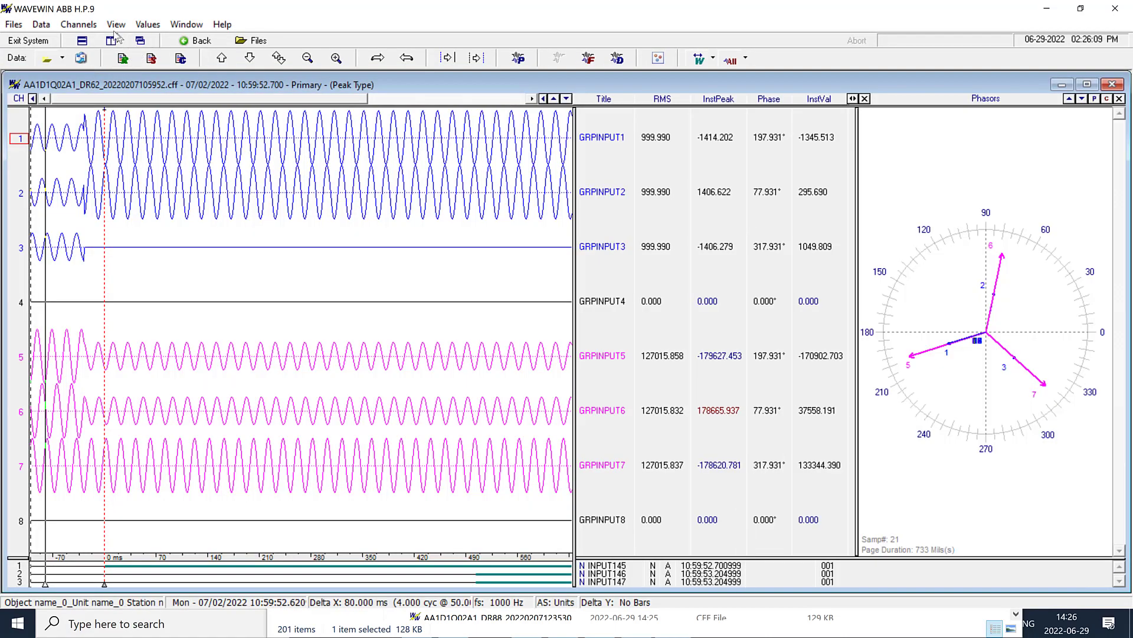
# Show all digital channels of the opened recording, then minimize Wavewin.
pyautogui.click(115, 25)
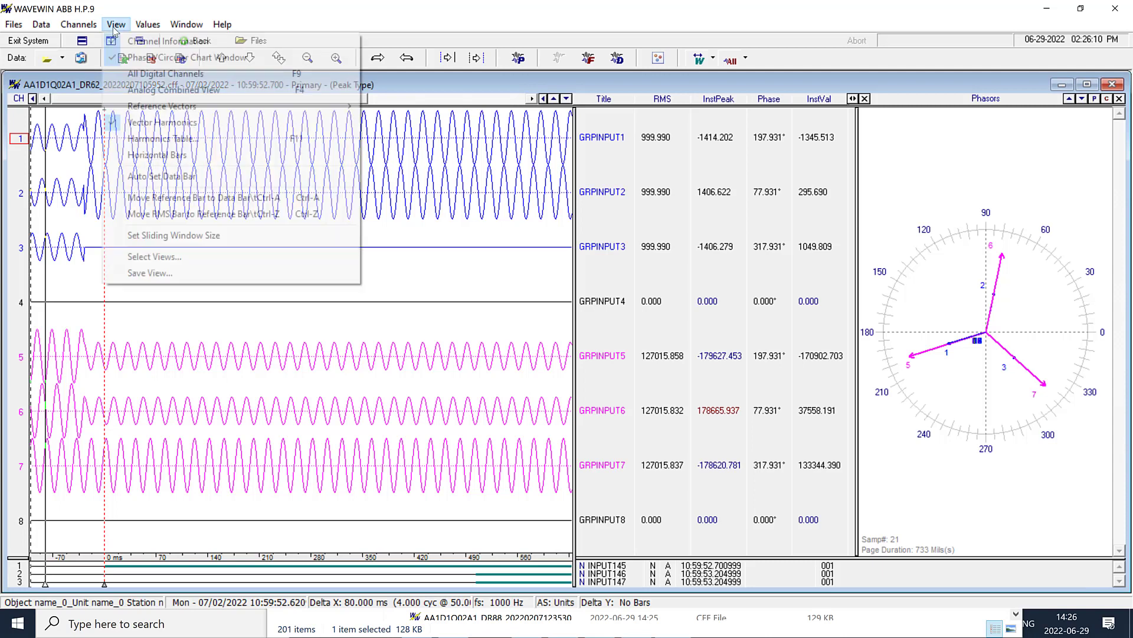
pyautogui.click(134, 73)
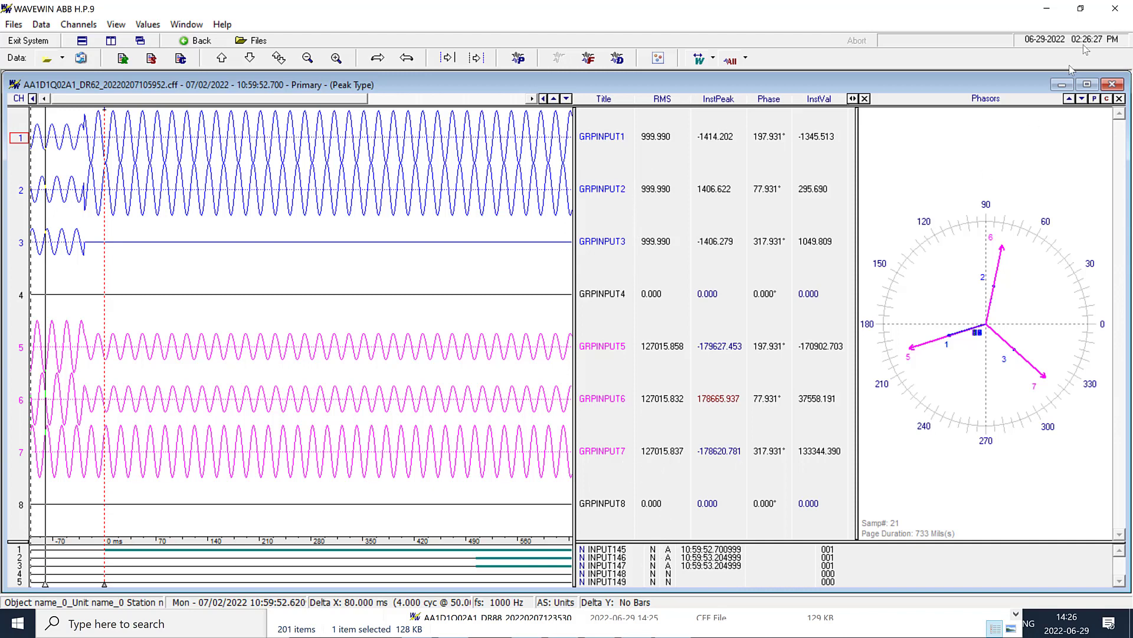
pyautogui.click(1048, 10)
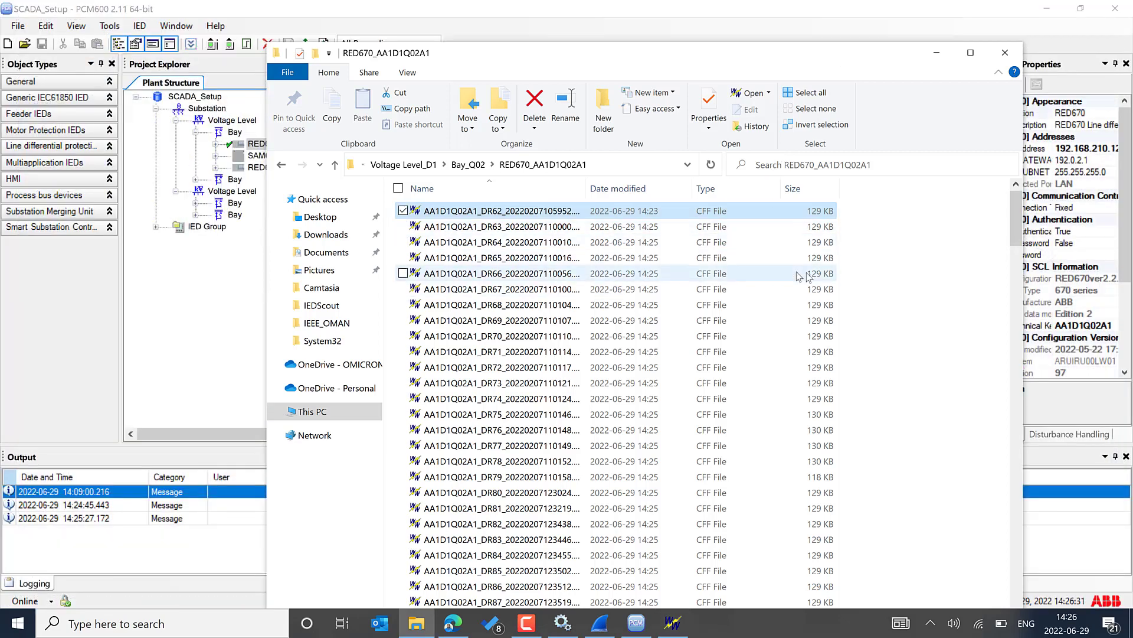
# Return to PCM600 and reopen the Scheduler to check the state of the task and its job.
pyautogui.click(249, 282)
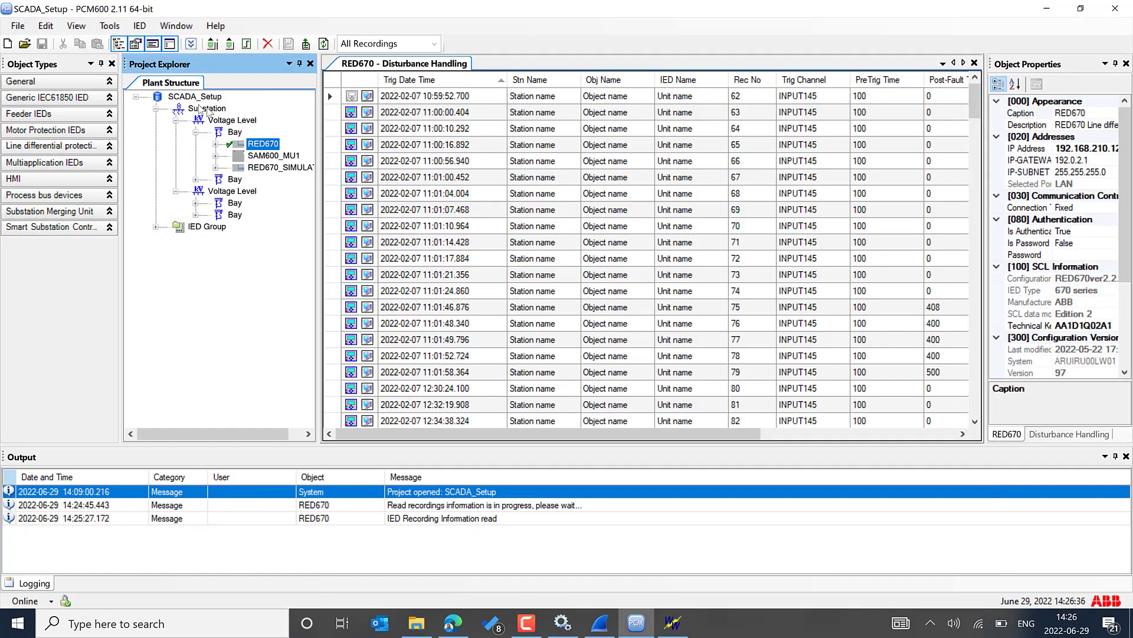
pyautogui.click(110, 26)
pyautogui.click(134, 50)
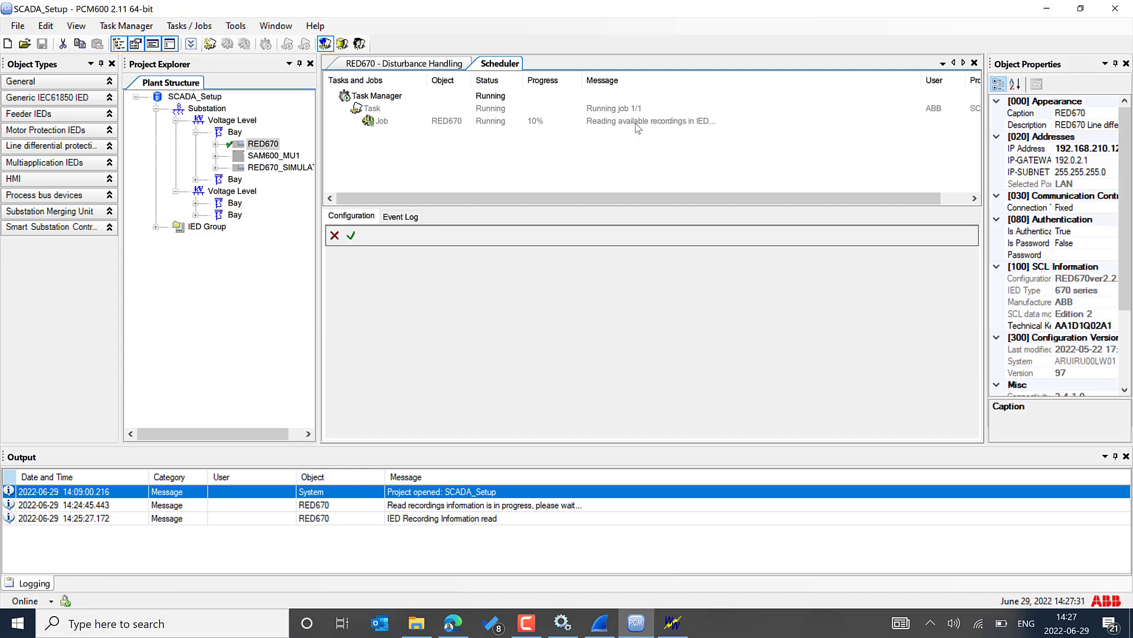
# Switch to Wireshark and examine the captured TCP and TLSv1.2 packets between 192.168.210.68 and 192.168.210.125, including the Client Hello packet.
pyautogui.click(600, 622)
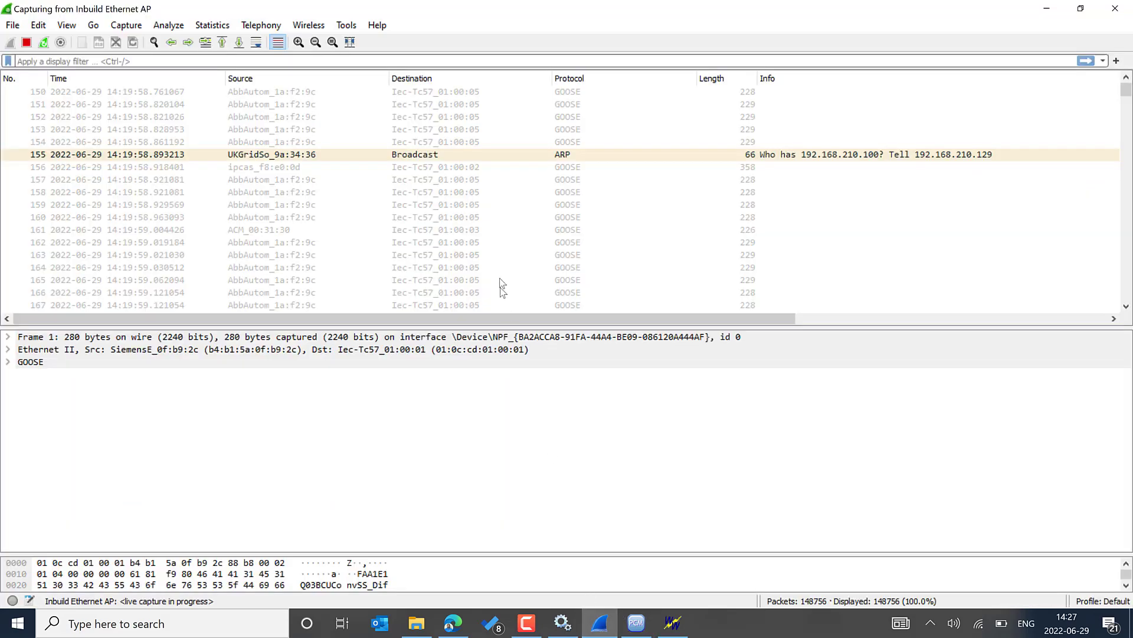
pyautogui.scroll(20, 502, 288)
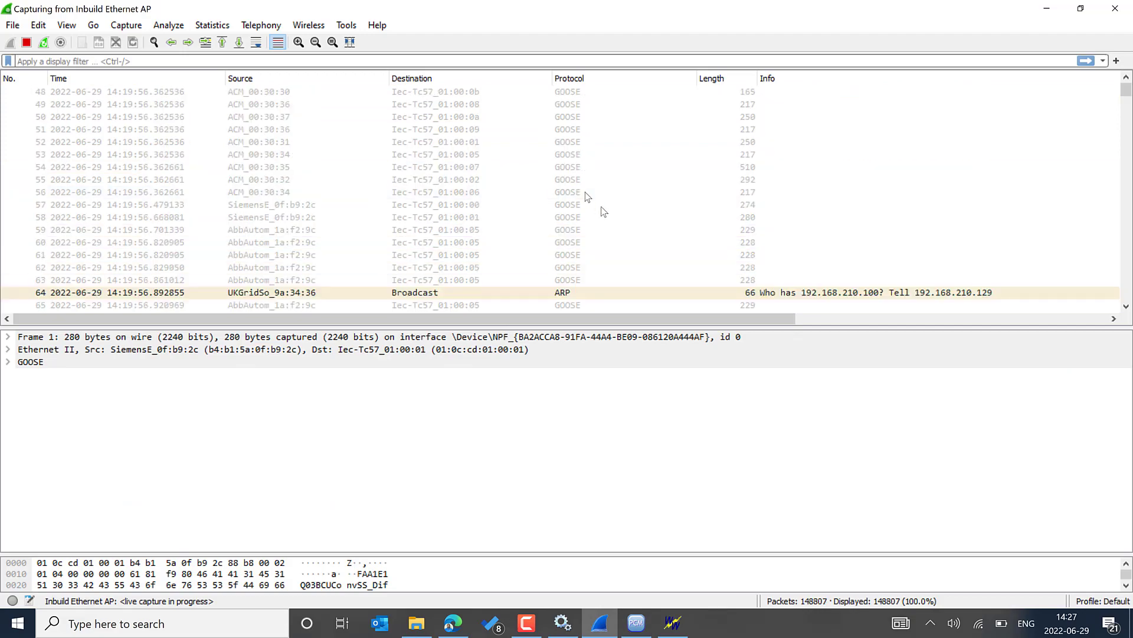
pyautogui.scroll(7, 586, 193)
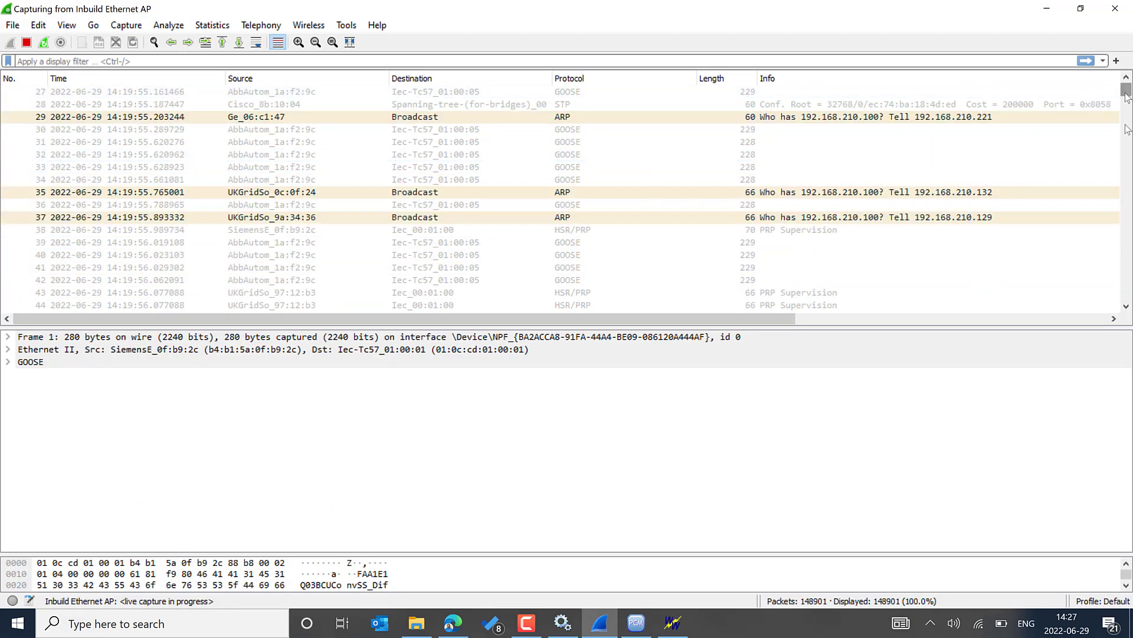
pyautogui.moveTo(1126, 94); pyautogui.dragTo(1127, 143)
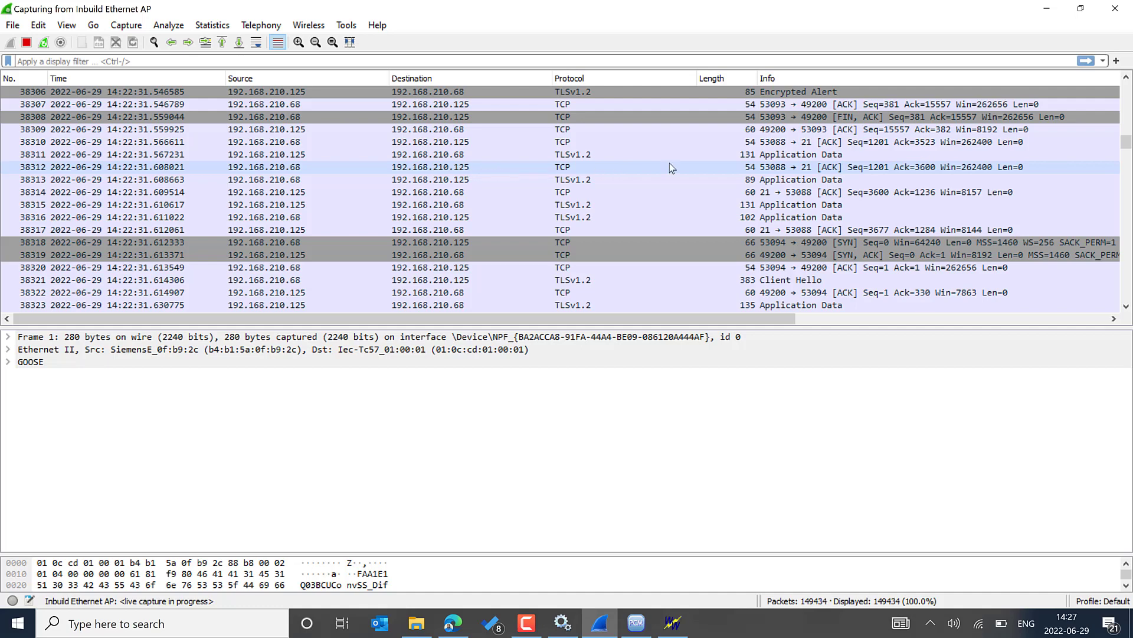
pyautogui.click(658, 181)
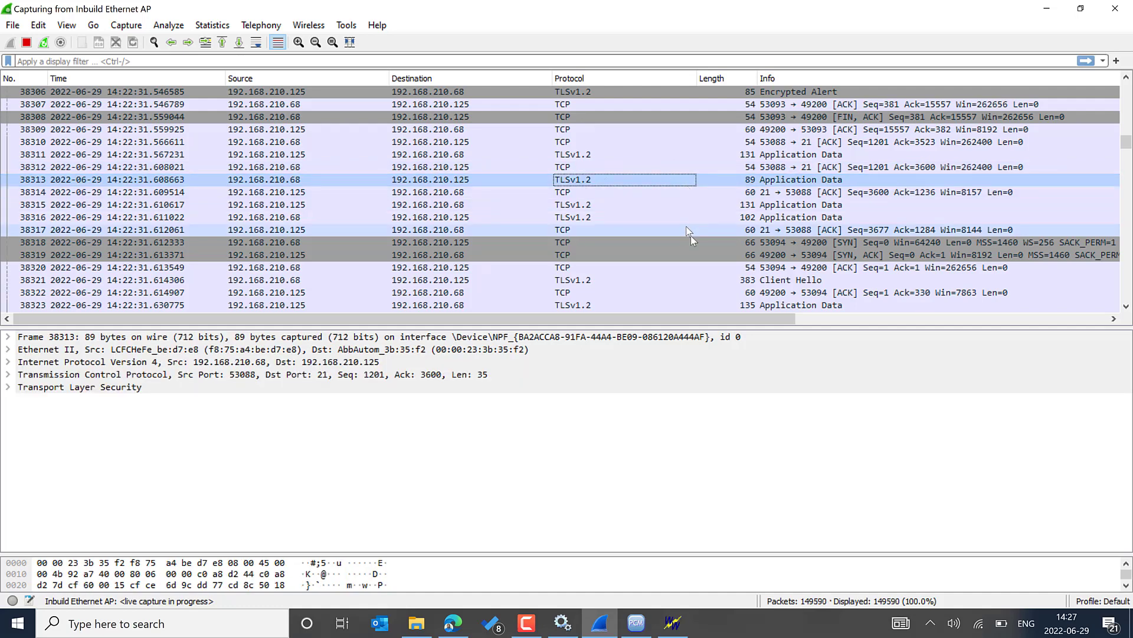
pyautogui.click(699, 279)
pyautogui.scroll(-1, 699, 279)
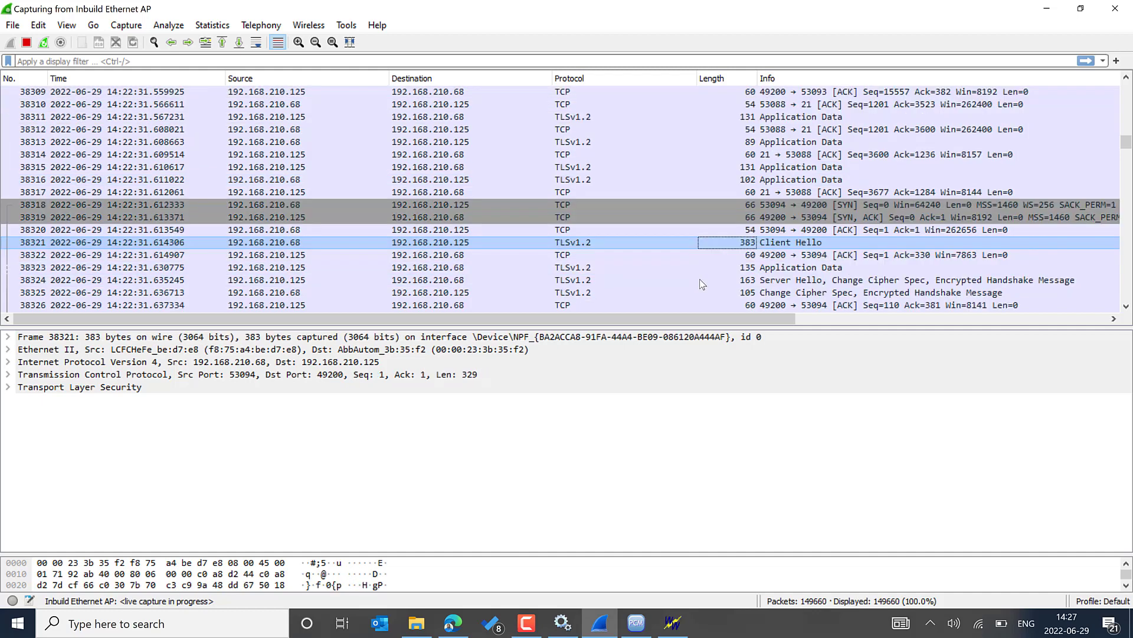
pyautogui.scroll(-1, 659, 245)
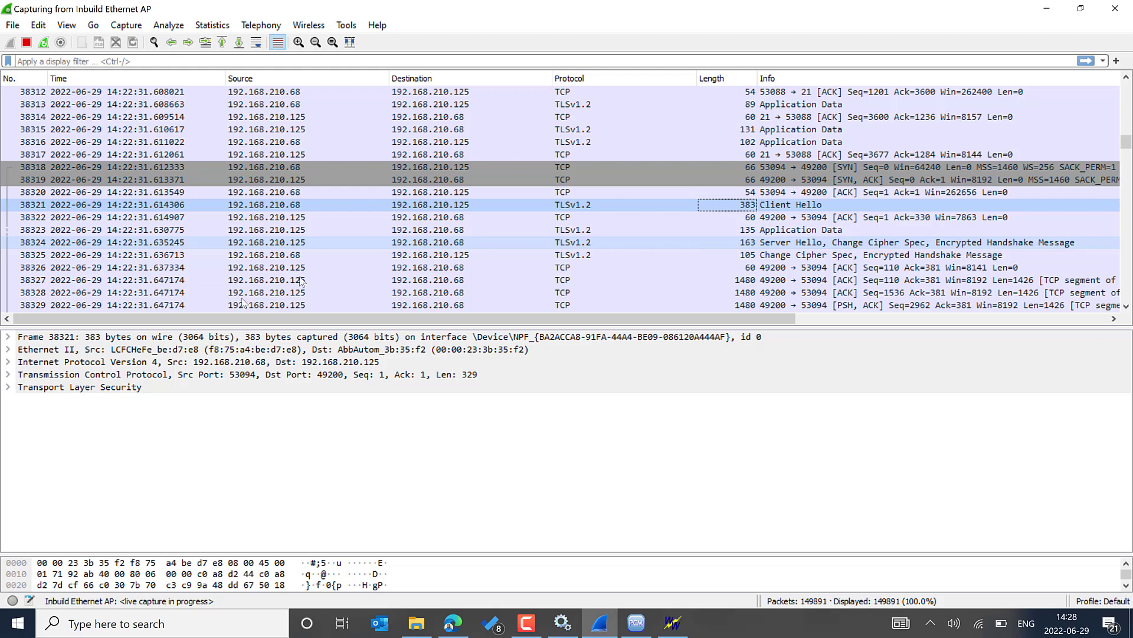
# Expand the Client Hello packet's Transport Layer Security record and handshake protocol, and examine its details and the packets that follow.
pyautogui.click(8, 387)
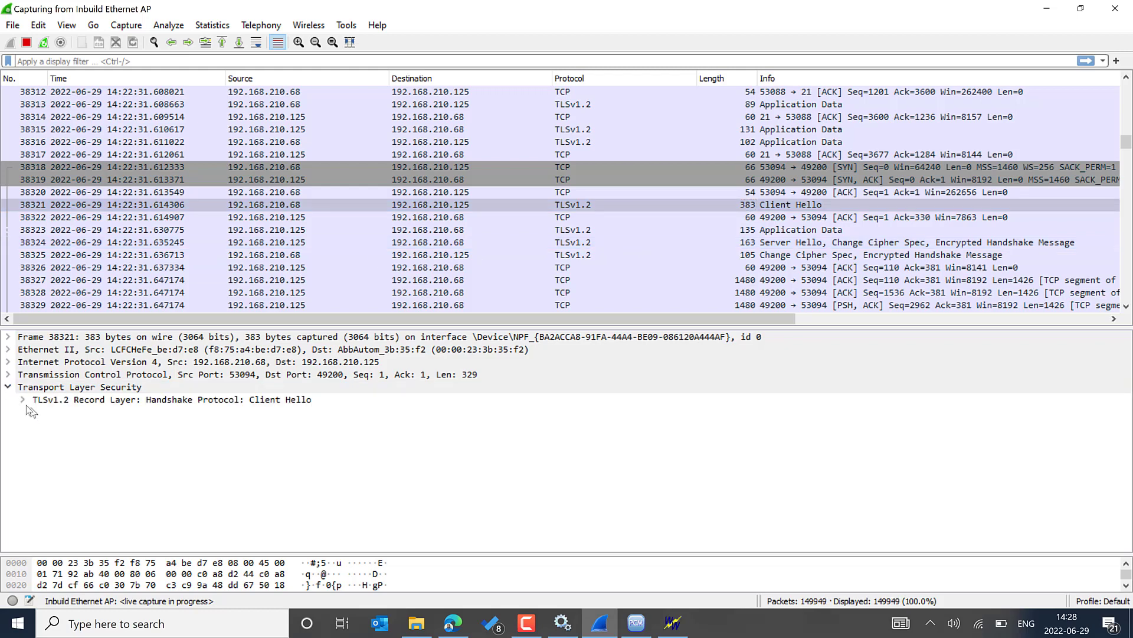
pyautogui.click(23, 400)
pyautogui.click(37, 449)
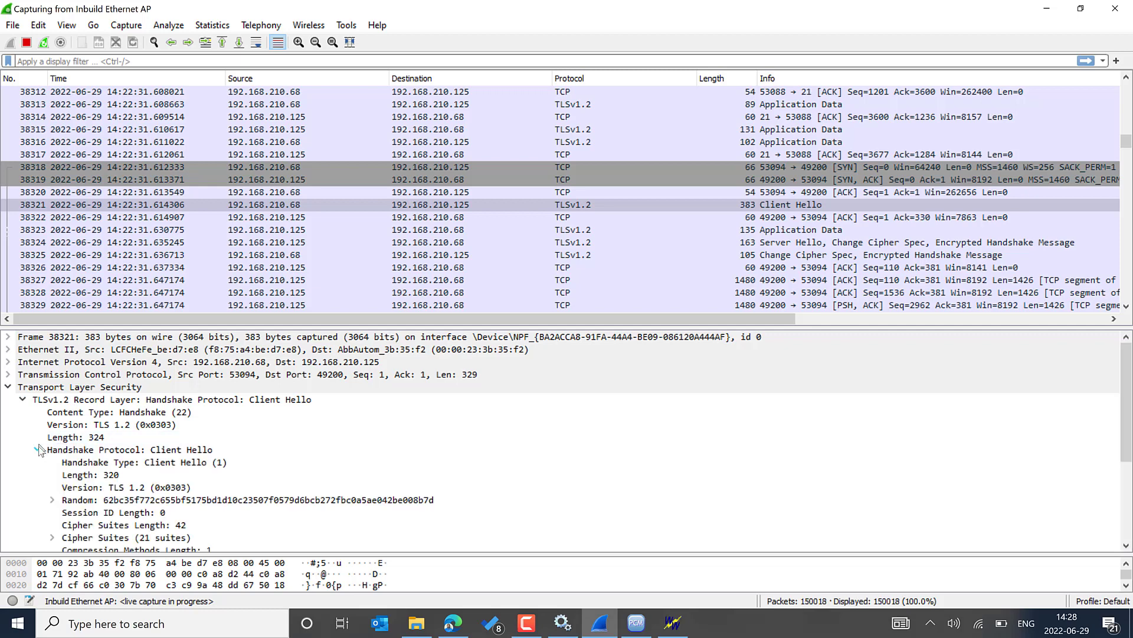
pyautogui.scroll(-1, 110, 476)
pyautogui.scroll(-3, 109, 475)
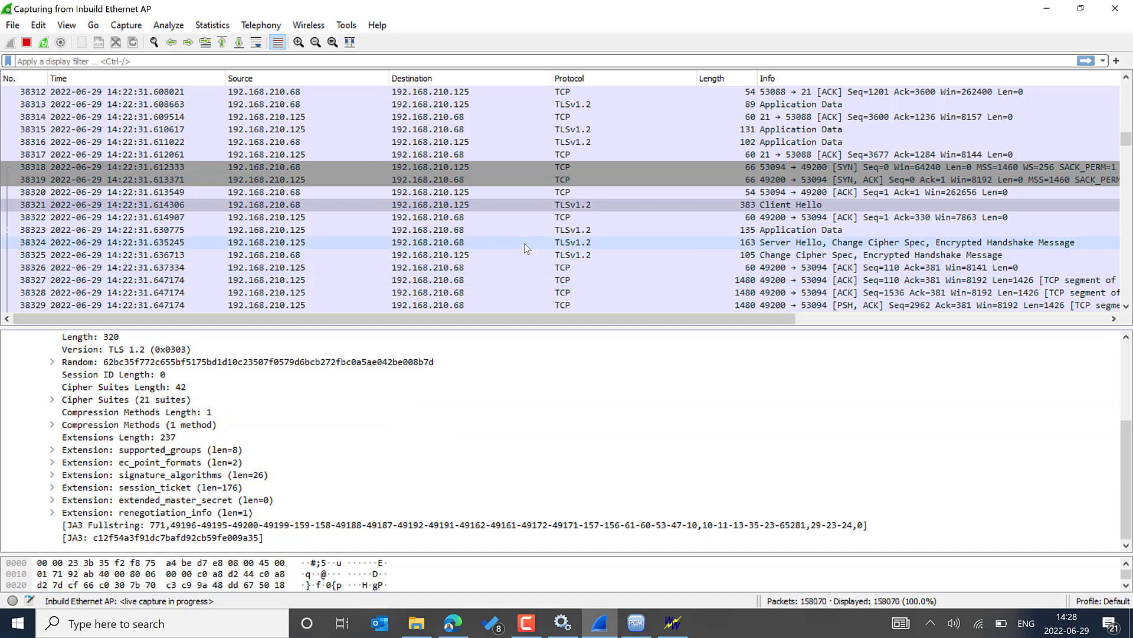
pyautogui.scroll(-1, 524, 245)
pyautogui.scroll(-1, 525, 249)
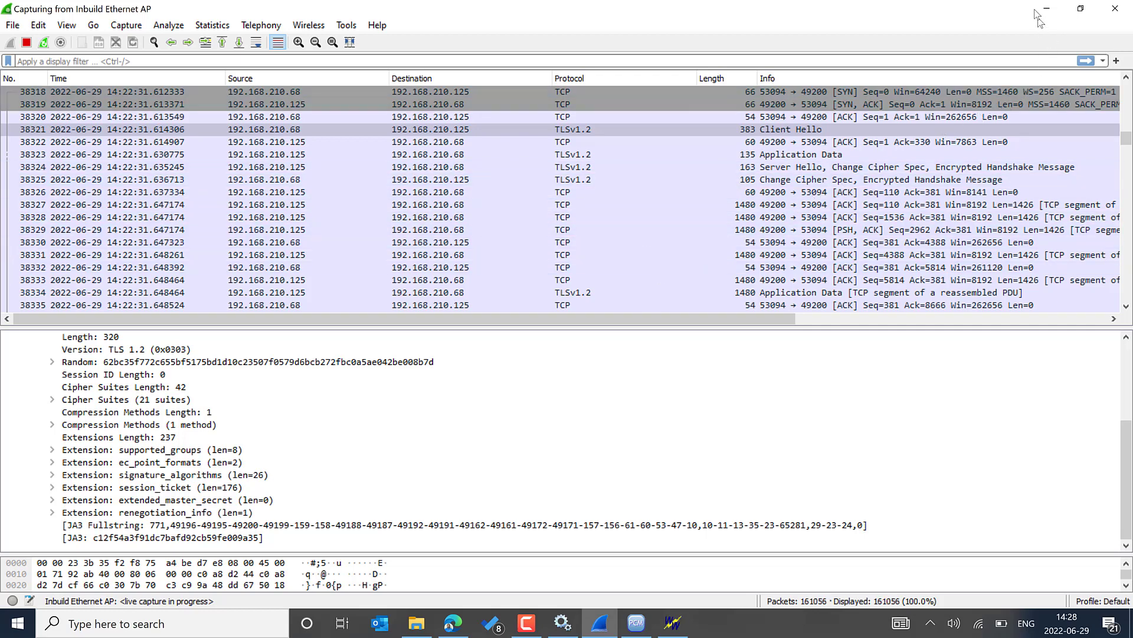
# Stop the live packet capture and quit Wireshark without saving the captured packets.
pyautogui.click(26, 42)
pyautogui.click(13, 25)
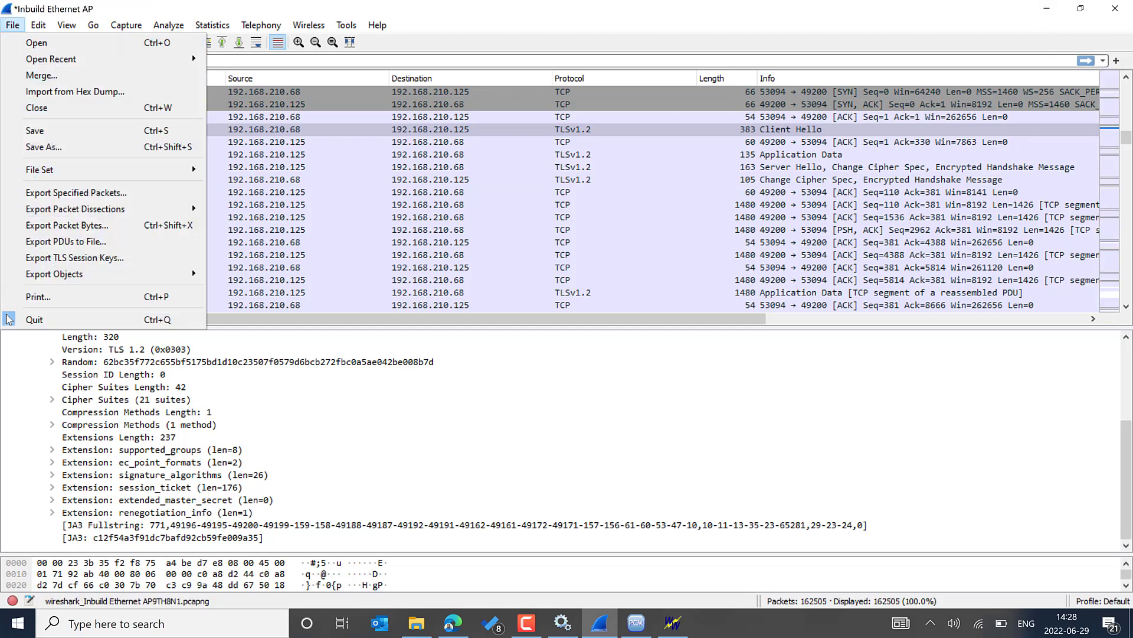
pyautogui.click(22, 319)
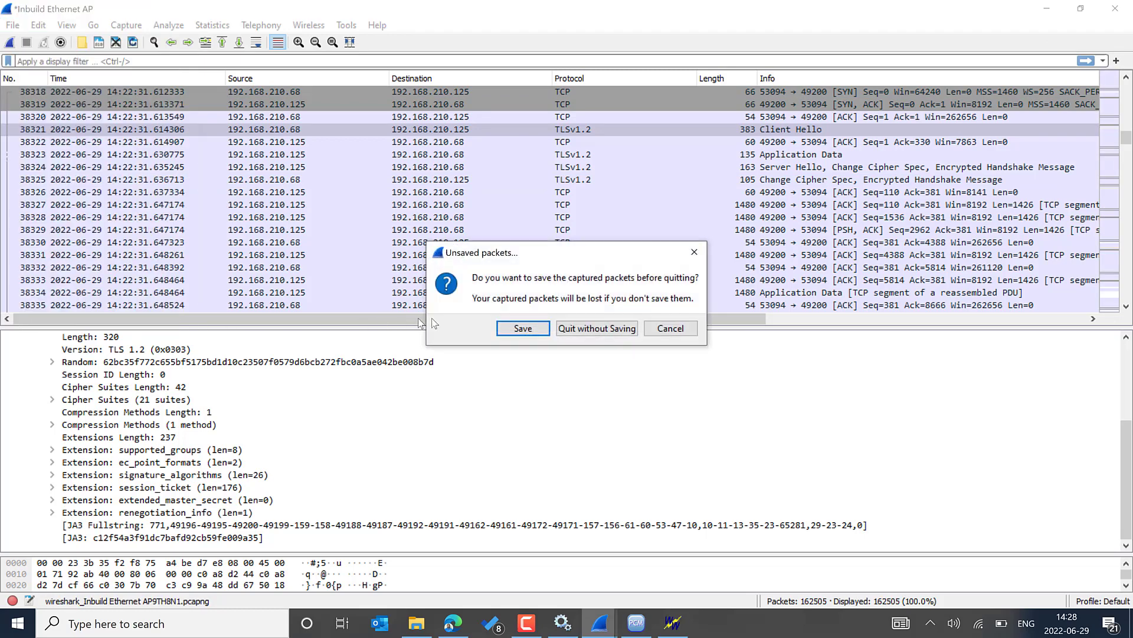
pyautogui.click(597, 329)
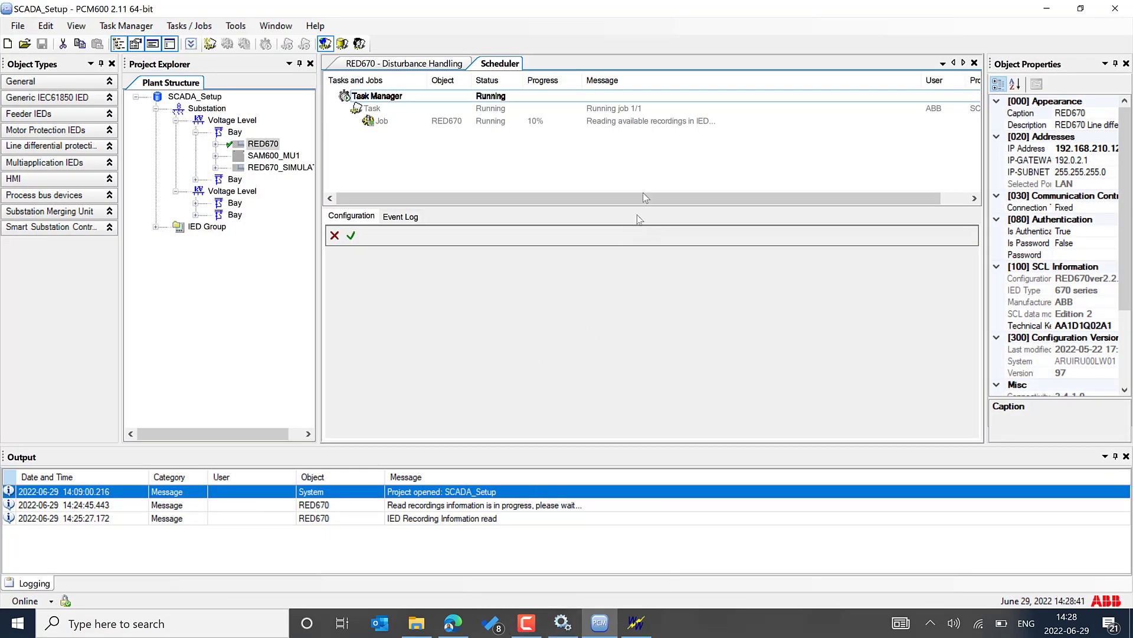
# Switch to File Explorer, refresh the RED670_AA1D1Q02A1 folder and sort it by date modified, oldest first, with full file names shown.
pyautogui.click(416, 623)
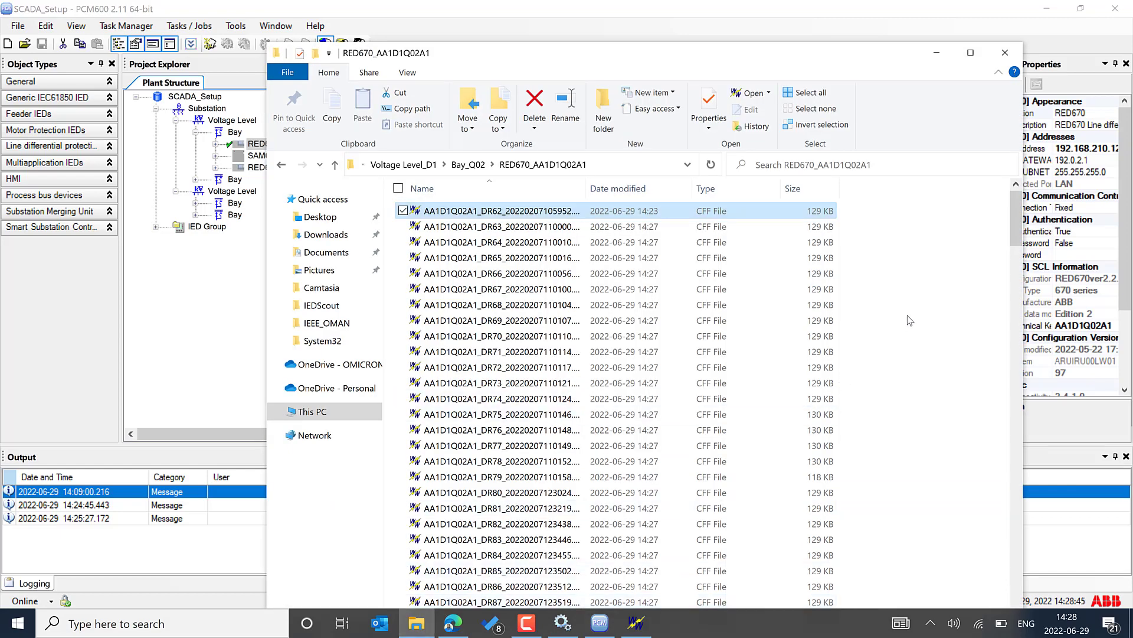
pyautogui.rightClick(908, 318)
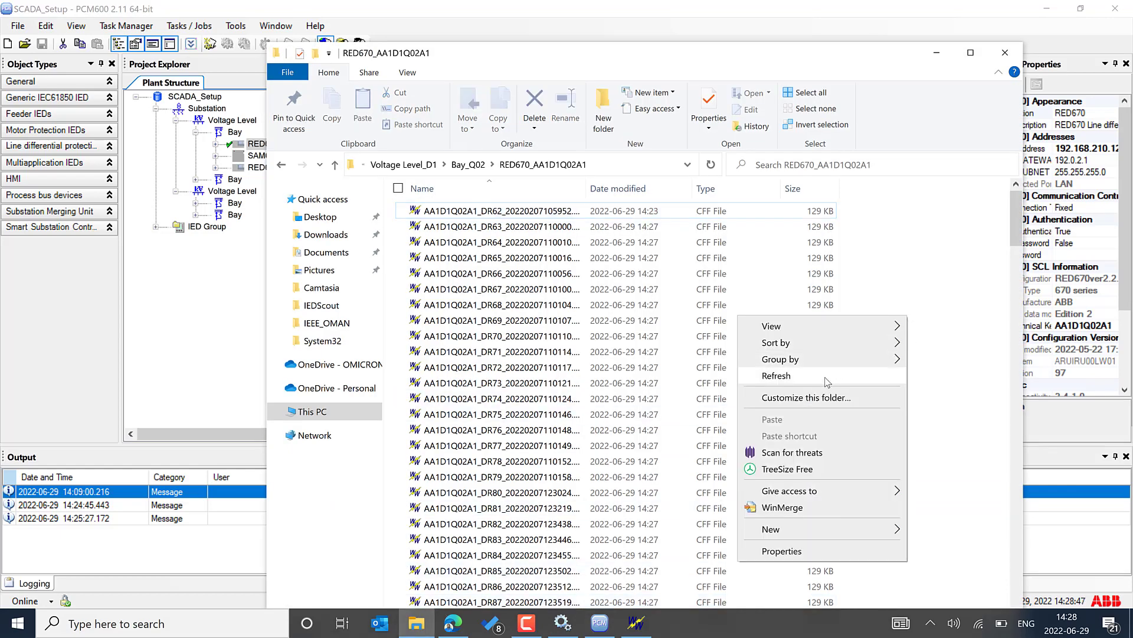
pyautogui.click(776, 376)
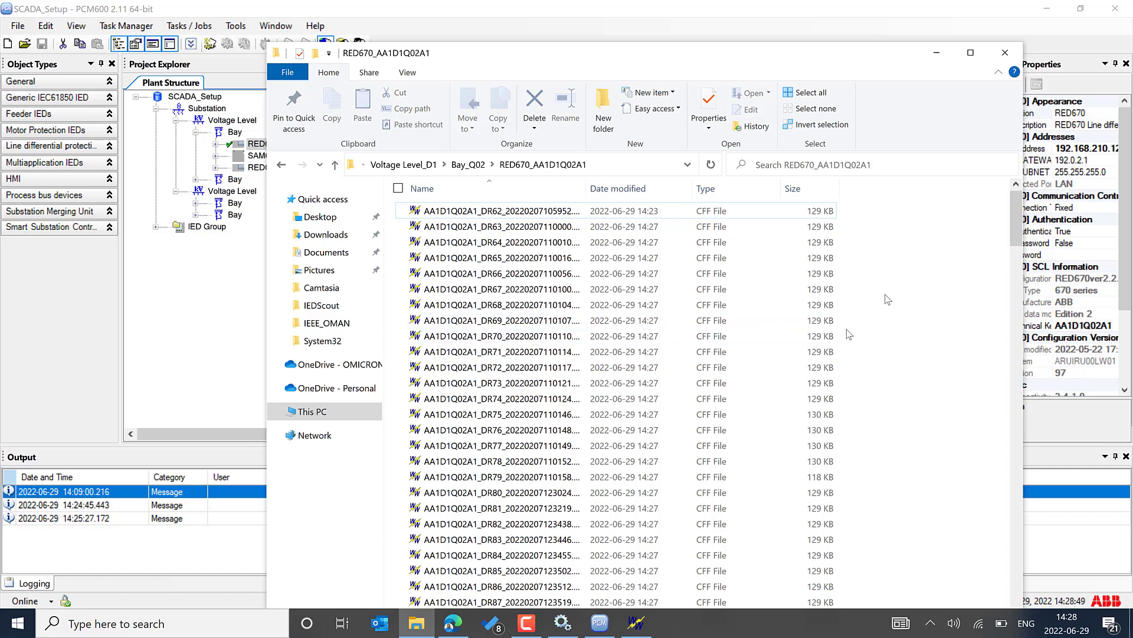
pyautogui.click(616, 190)
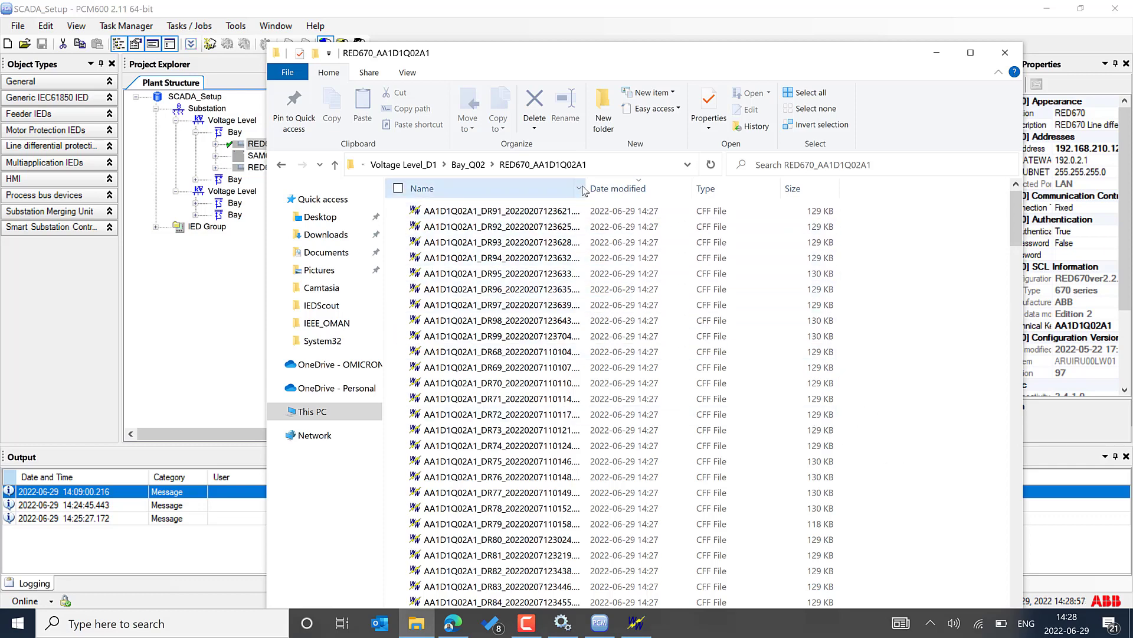
pyautogui.moveTo(585, 183); pyautogui.dragTo(657, 187)
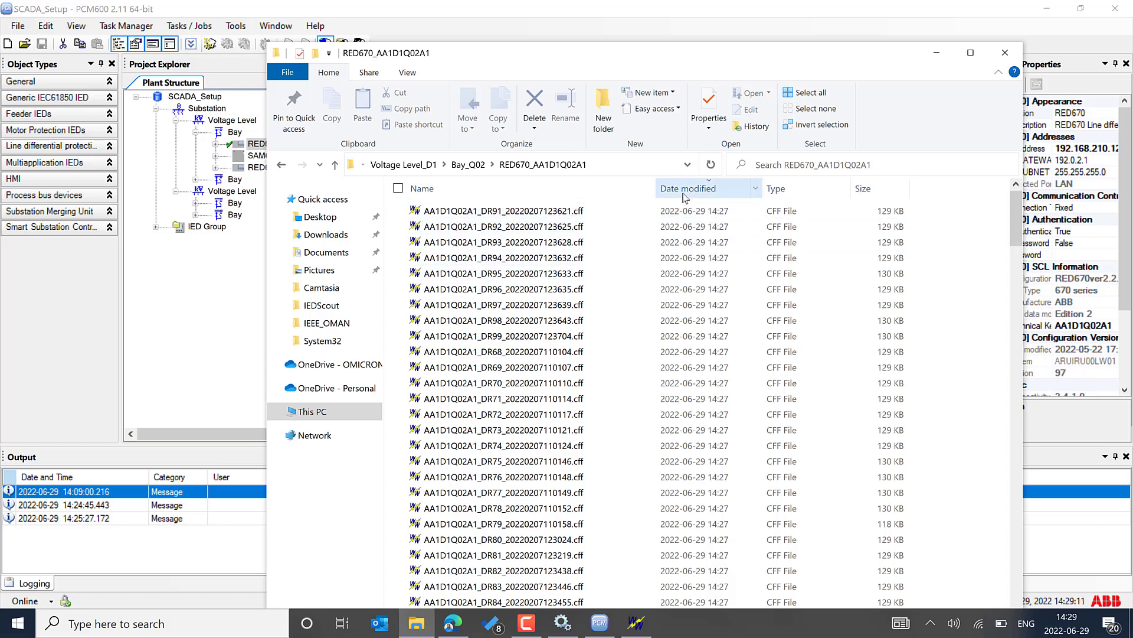
pyautogui.click(688, 189)
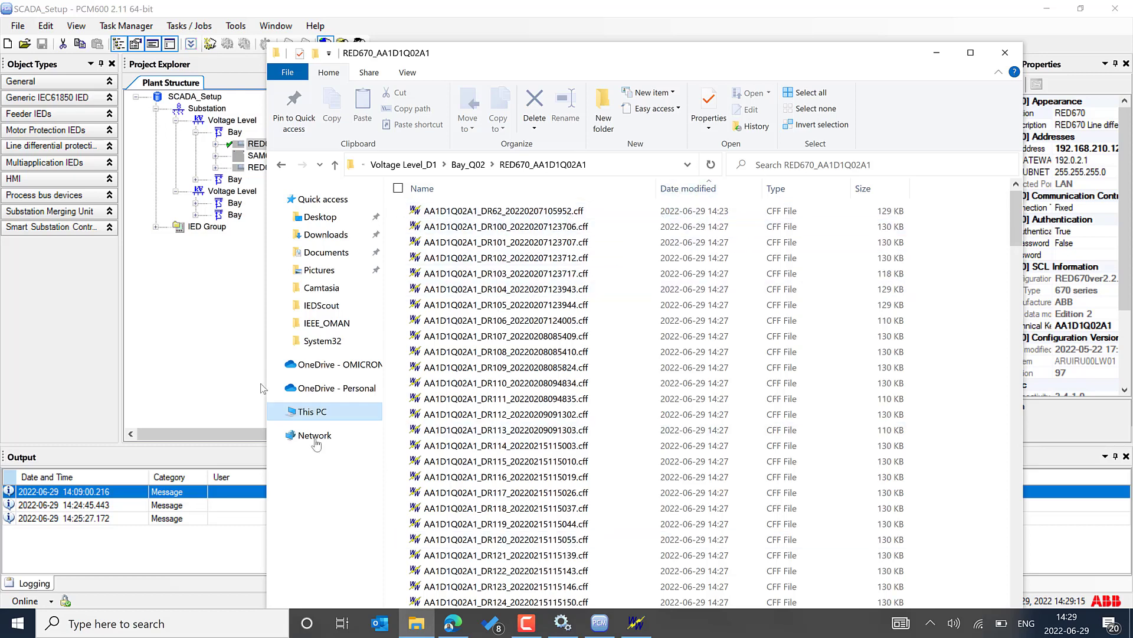
# Return to PCM600 and add a second task to the Scheduler's Task Manager.
pyautogui.click(211, 355)
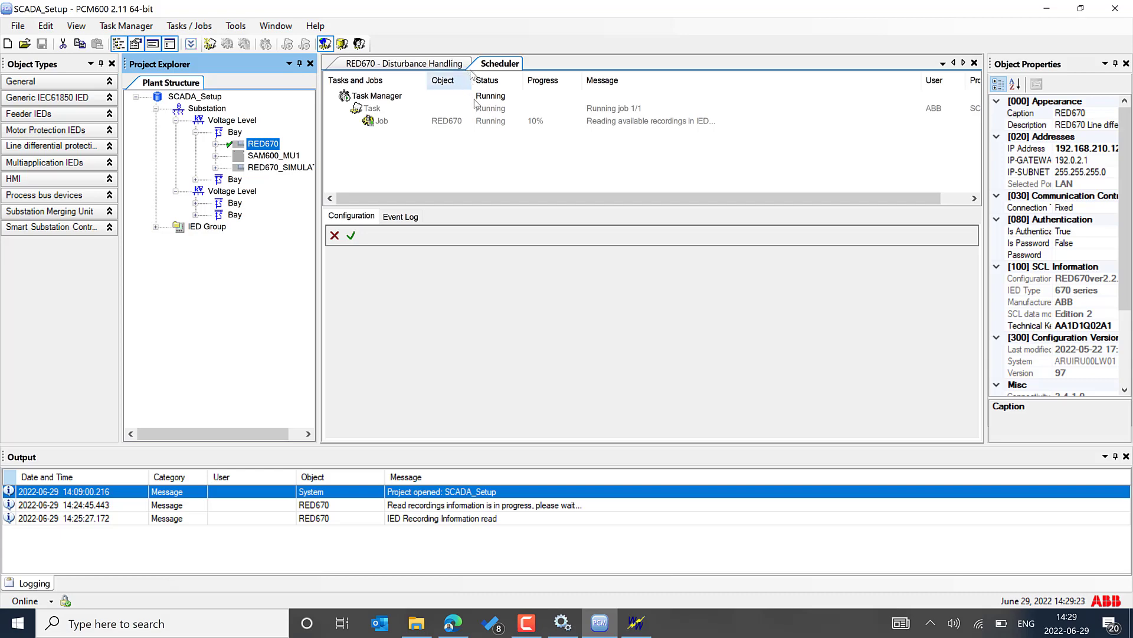
pyautogui.doubleClick(199, 214)
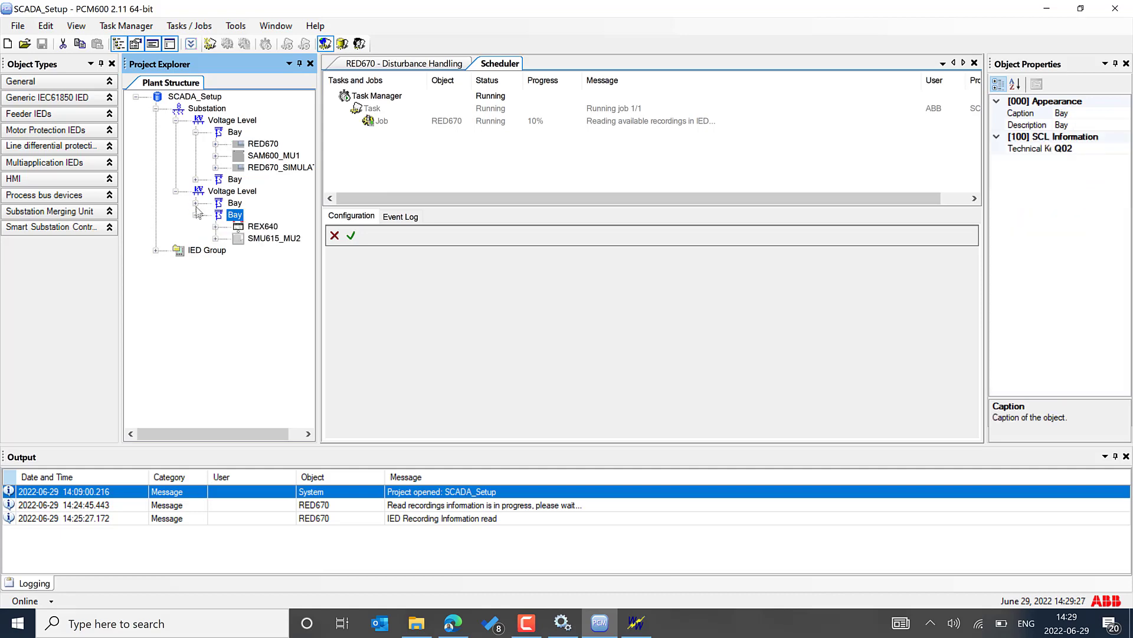
pyautogui.rightClick(409, 151)
pyautogui.click(264, 226)
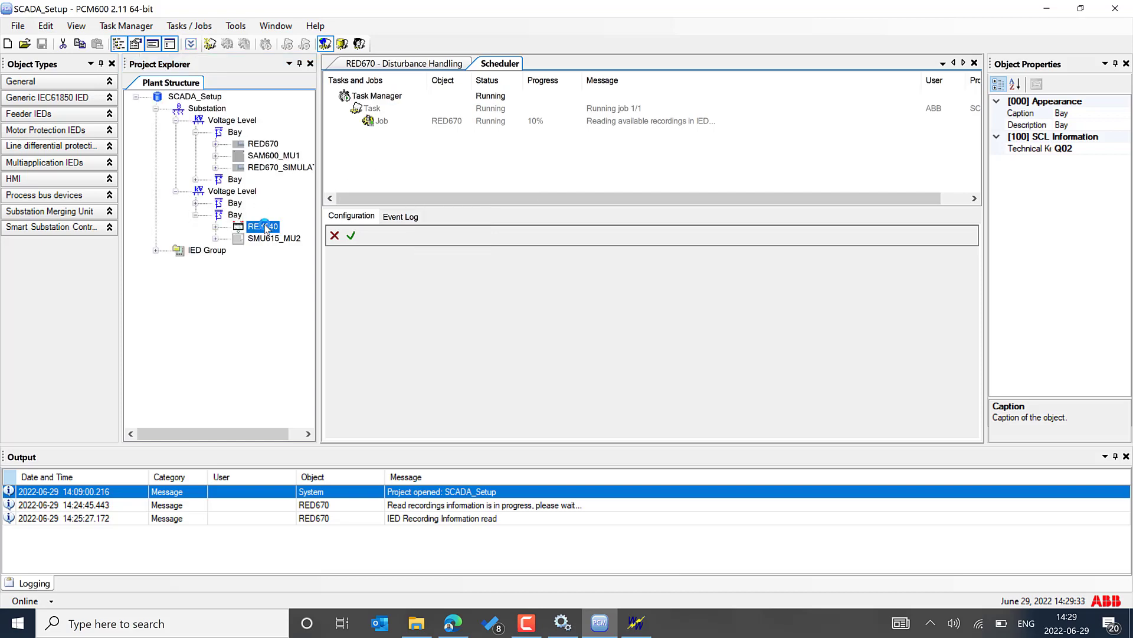
pyautogui.rightClick(434, 146)
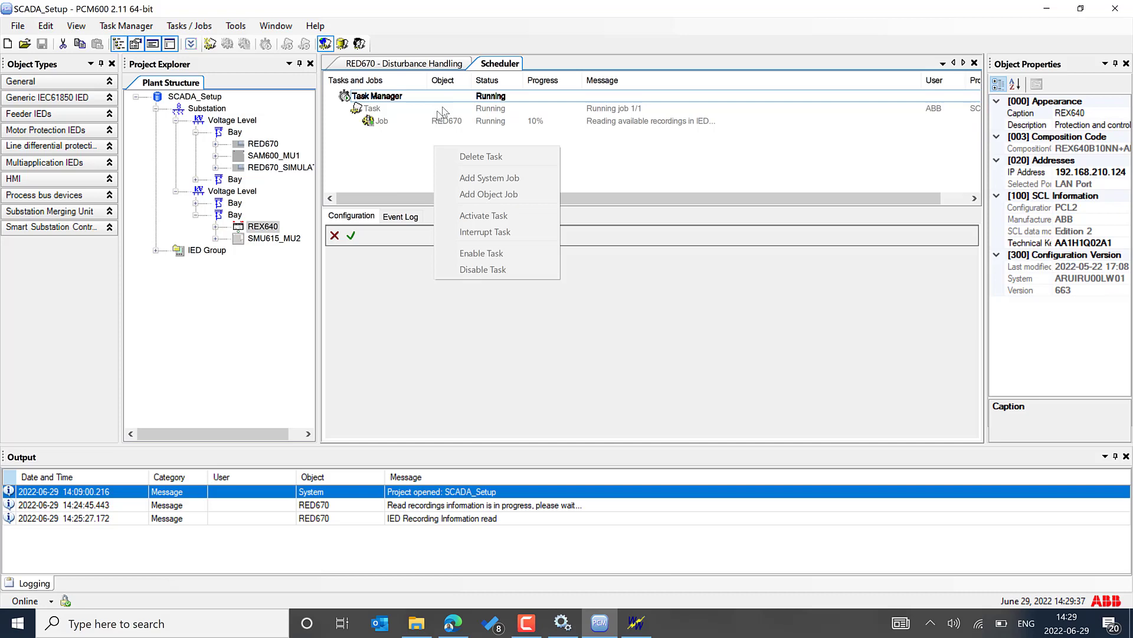
pyautogui.click(189, 27)
pyautogui.click(205, 39)
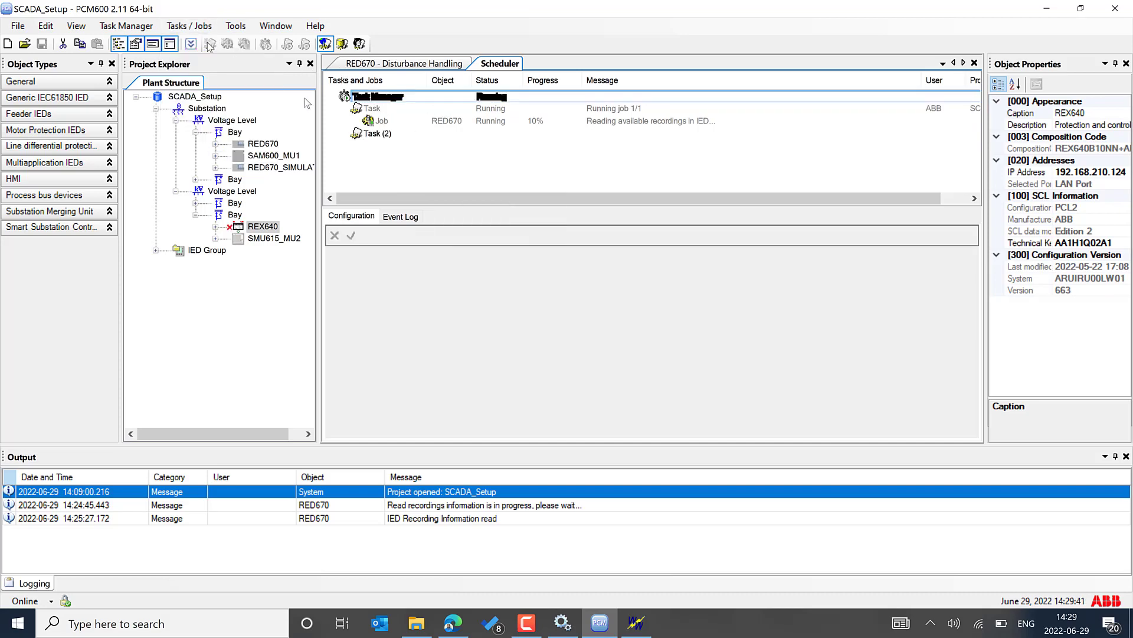
# Add an object job to the new task for the REX640 in bay Q01, dismissing the login without entering credentials.
pyautogui.click(390, 134)
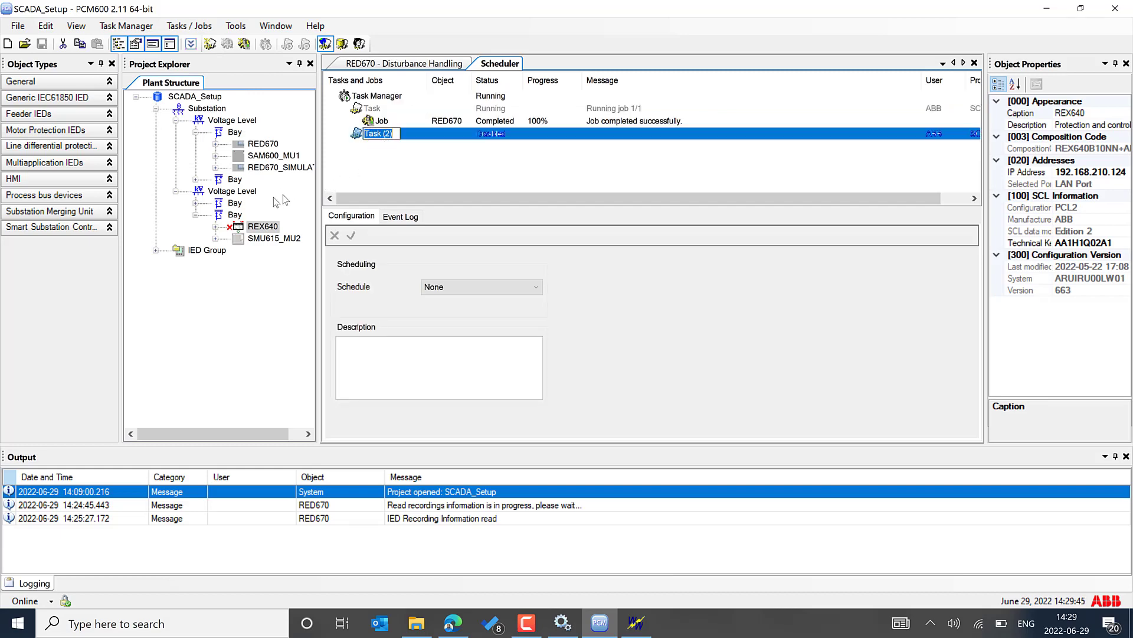
pyautogui.click(196, 204)
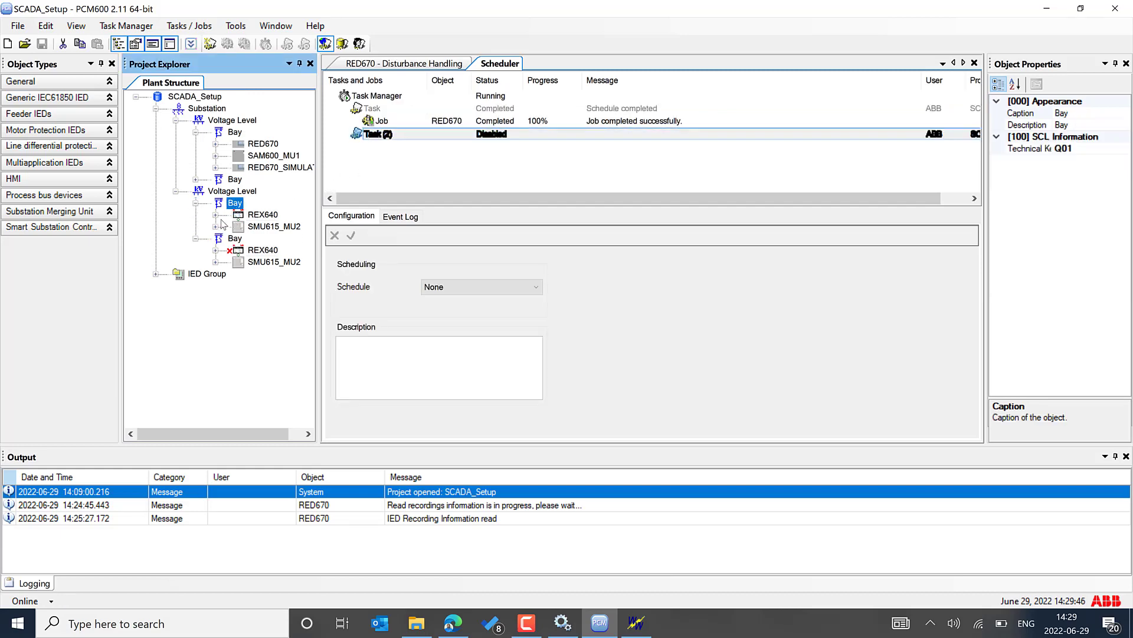
pyautogui.click(250, 215)
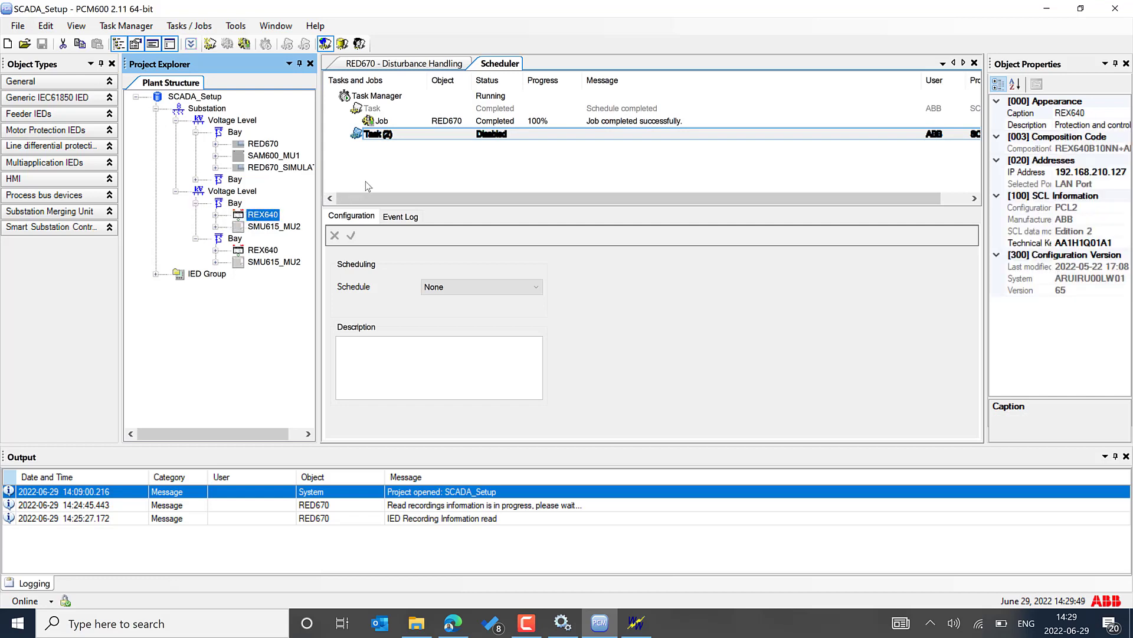
pyautogui.rightClick(417, 135)
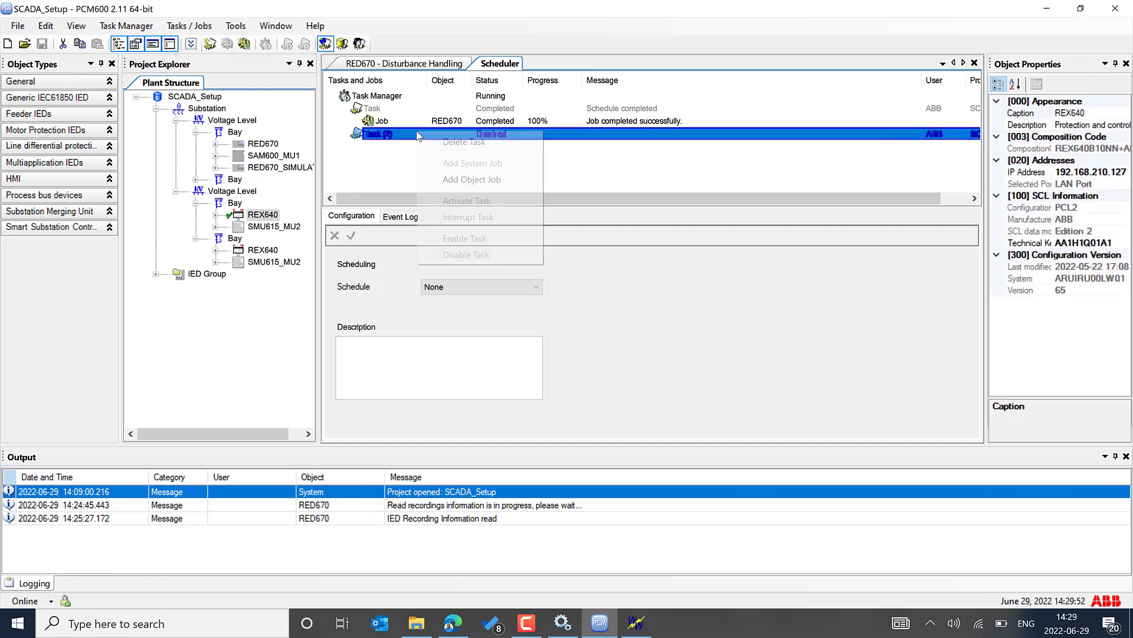
pyautogui.click(466, 179)
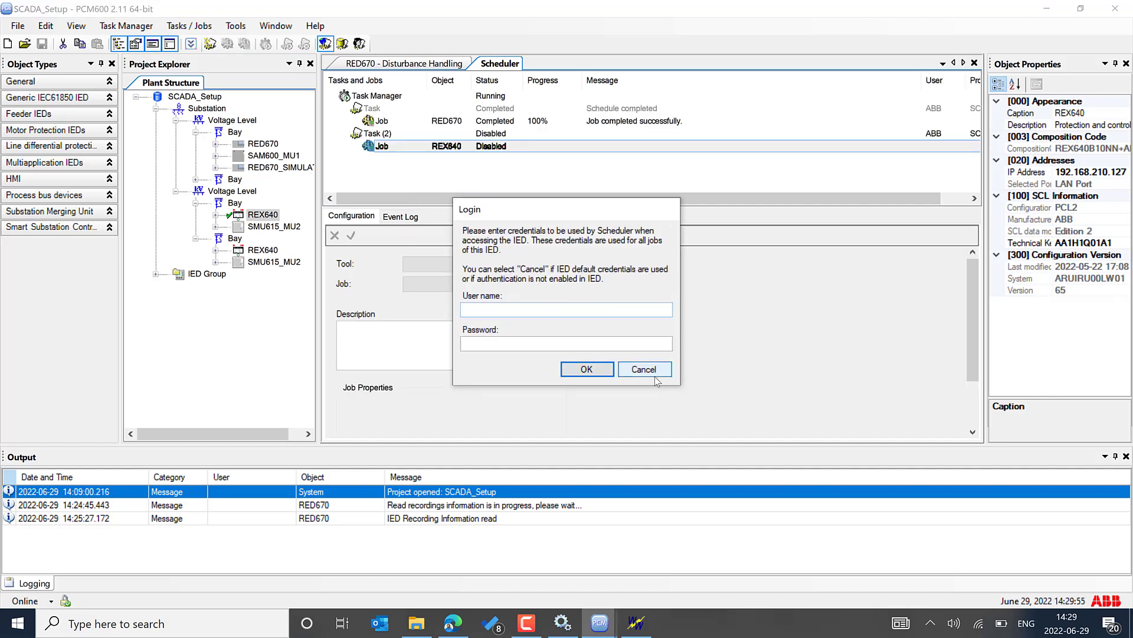
pyautogui.click(654, 374)
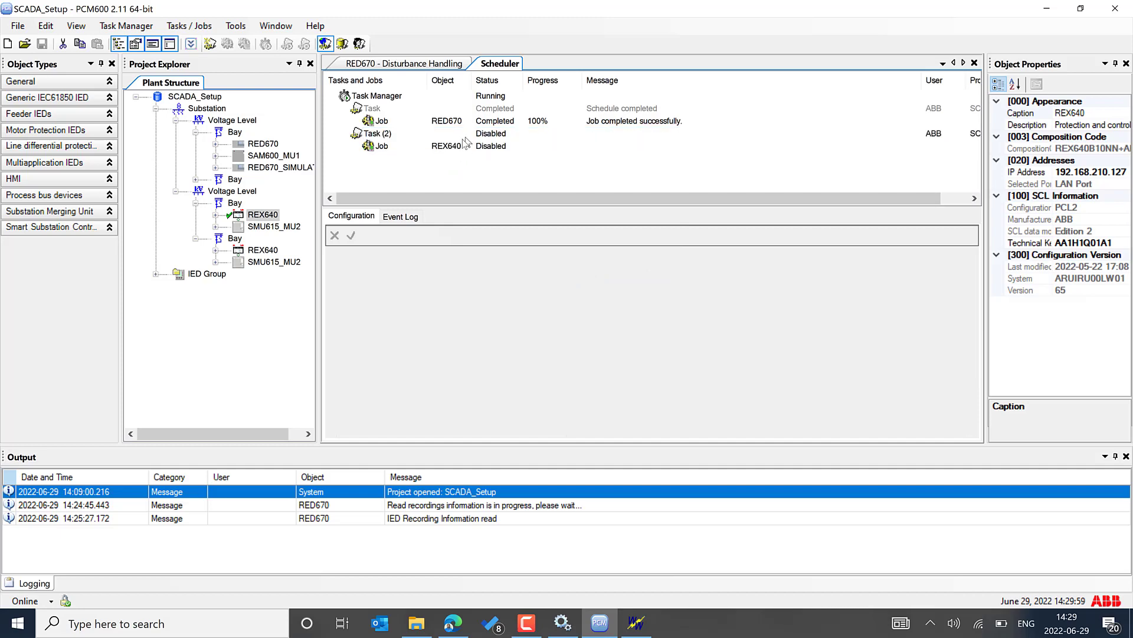
# Open the configuration of the new task that contains the REX640 job.
pyautogui.click(452, 147)
pyautogui.click(394, 135)
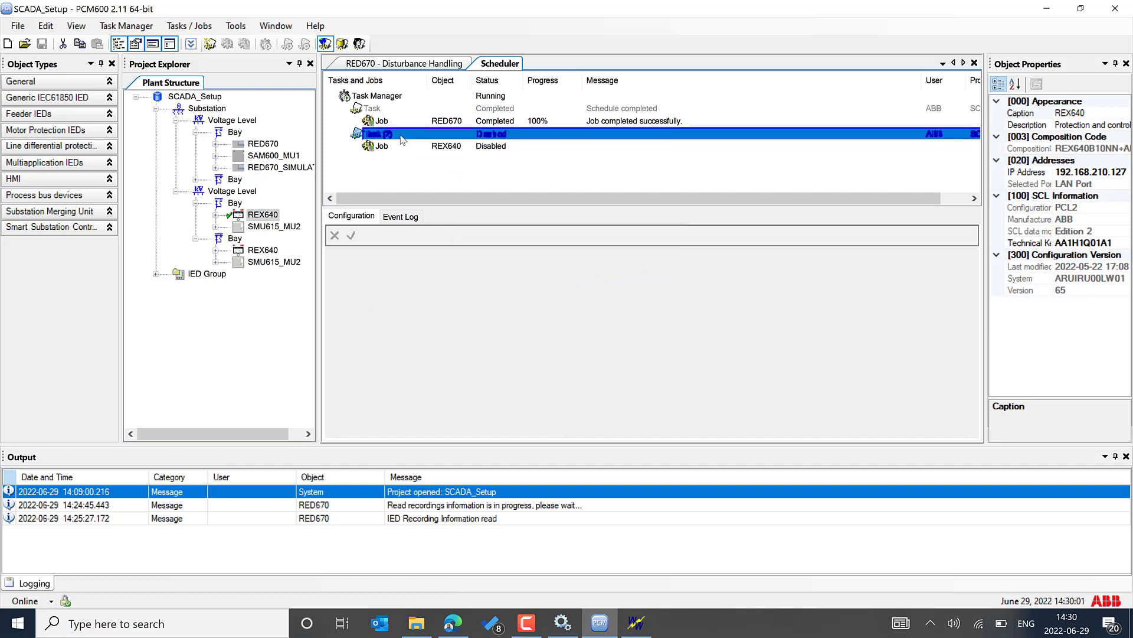